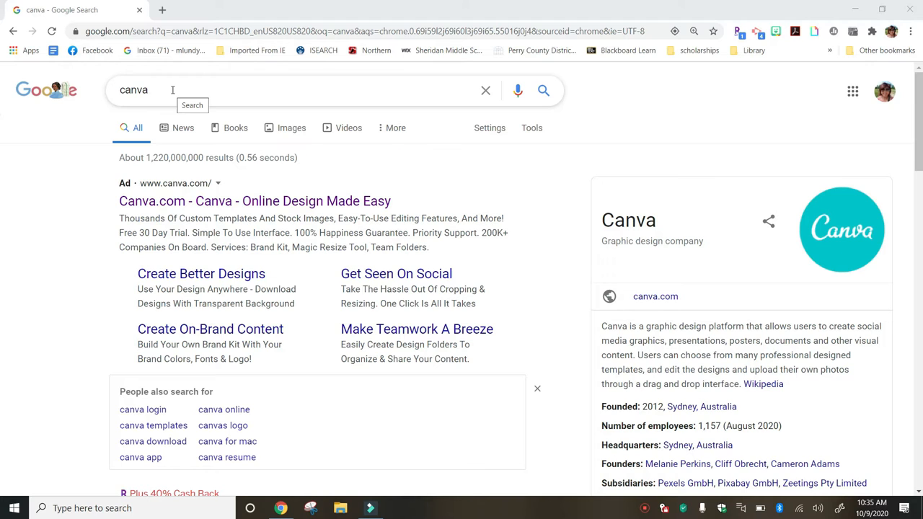
Open Canva.com from the ad at the top of the Google results for 'canva'
click(207, 207)
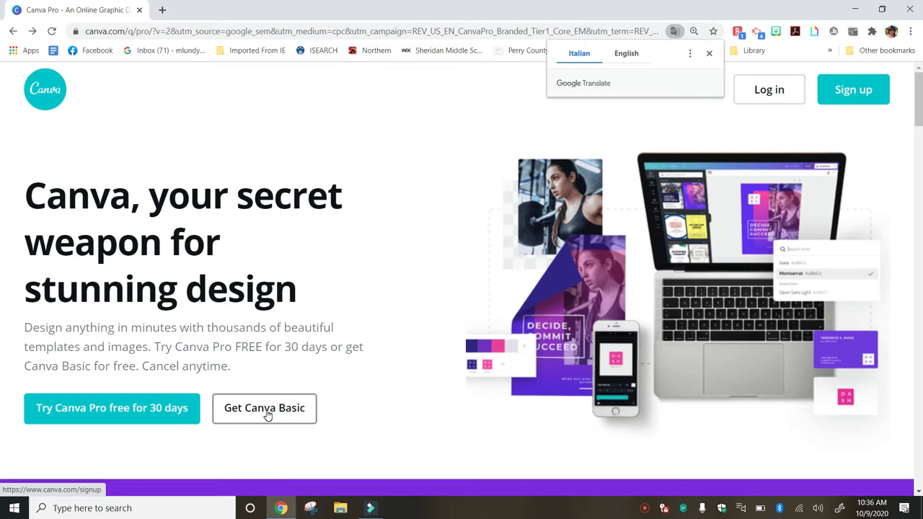
Sign up for free Canva Basic with a Google account and choose Student as the intended use
click(264, 408)
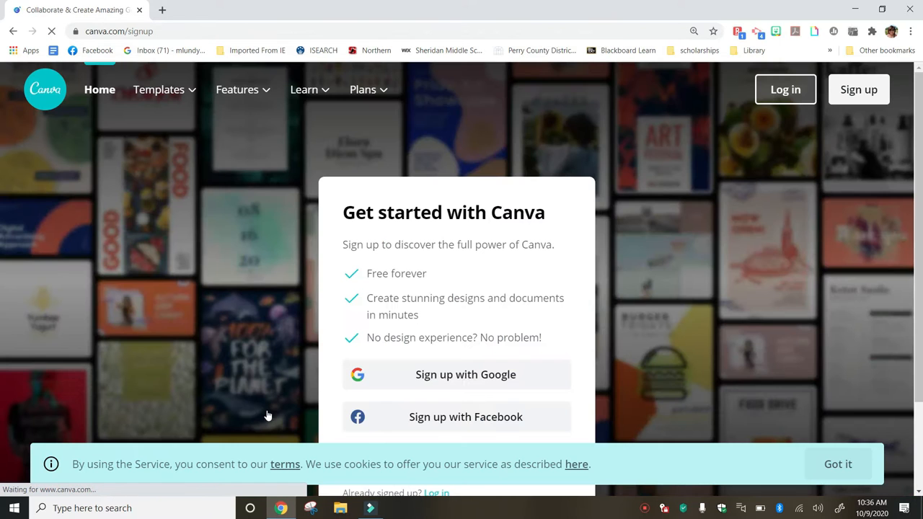
click(341, 374)
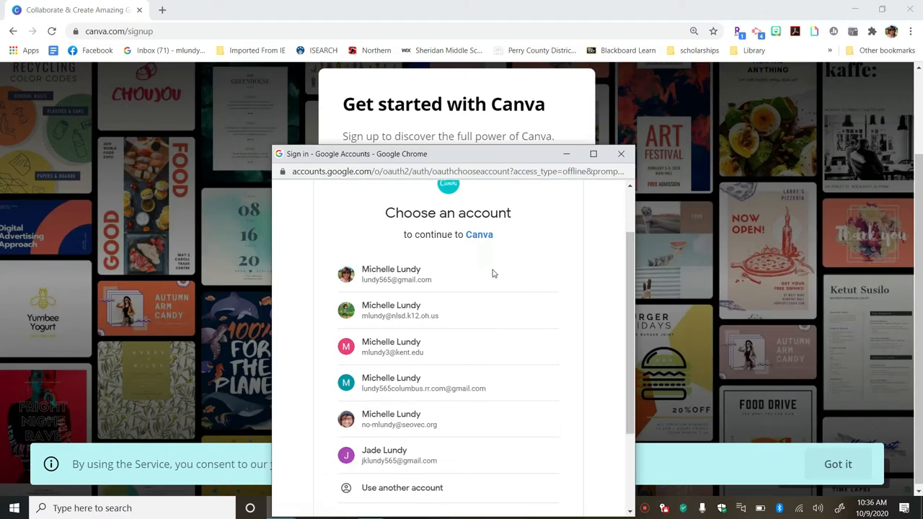
click(493, 273)
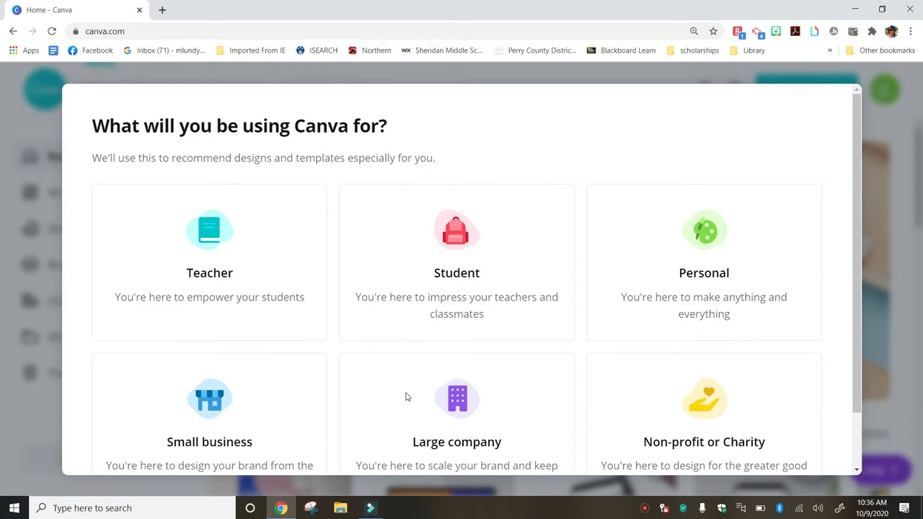
scroll(406, 397, down, 1)
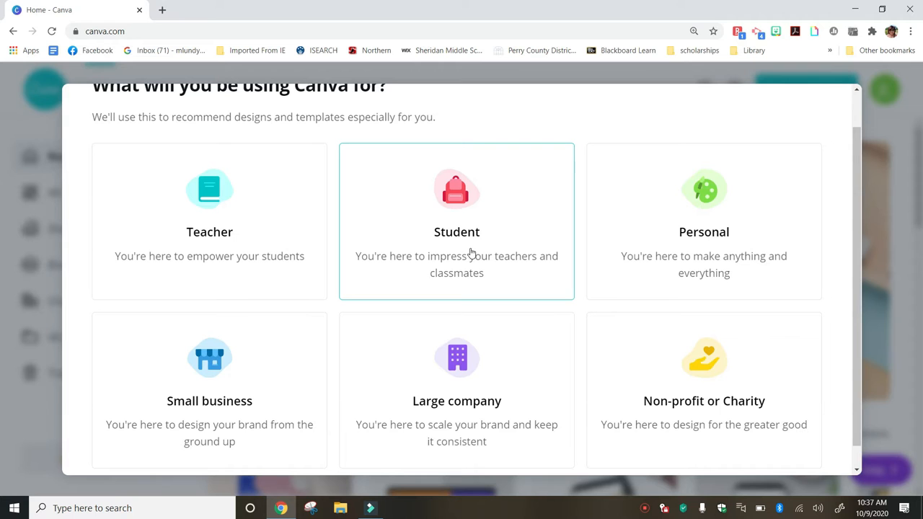
click(470, 252)
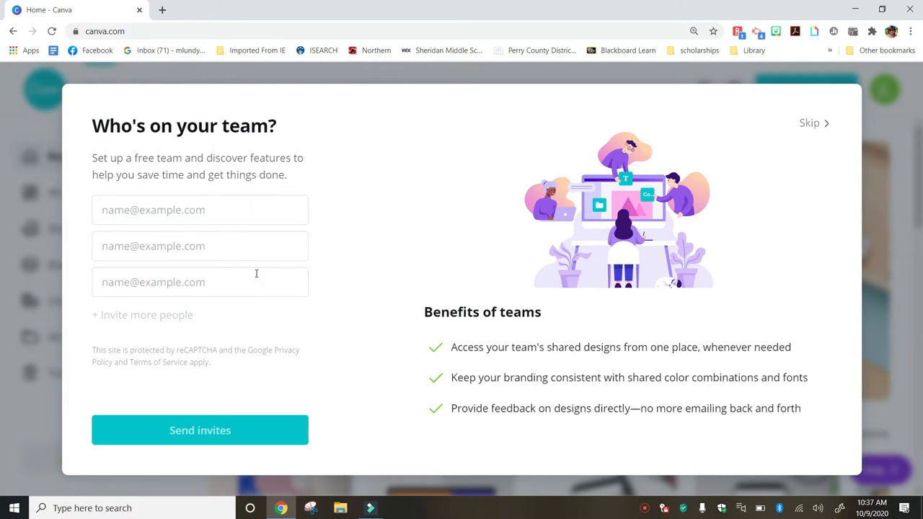
Skip the 'Who's on your team?' invite step
click(811, 124)
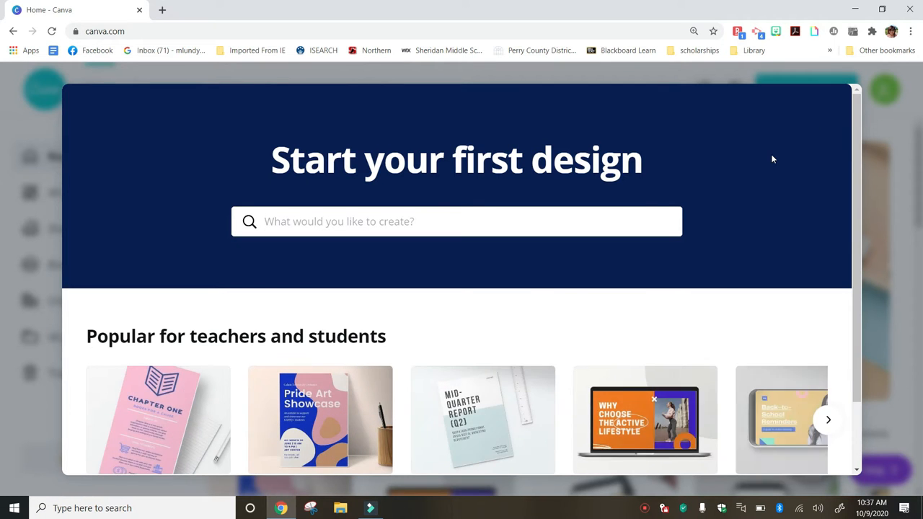
scroll(771, 158, down, 2)
scroll(771, 159, up, 2)
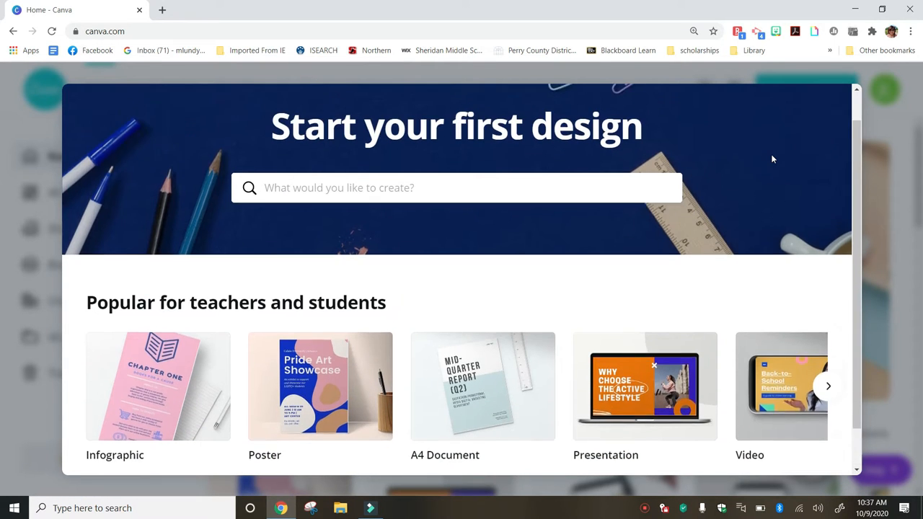
scroll(772, 155, down, 2)
scroll(771, 155, up, 2)
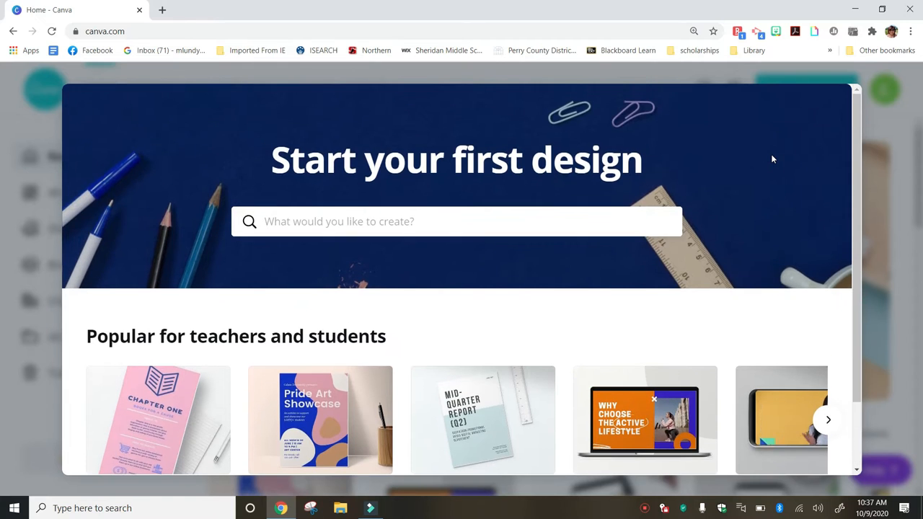
scroll(772, 159, down, 2)
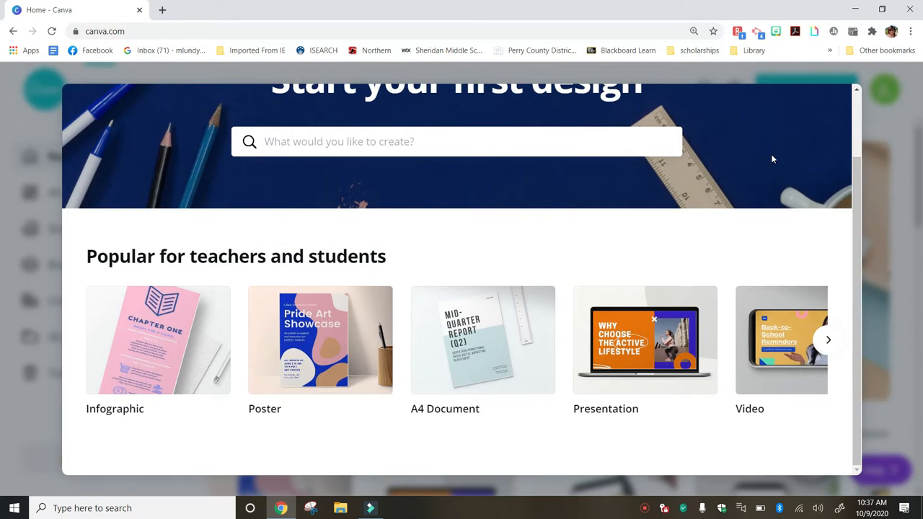
scroll(772, 159, up, 2)
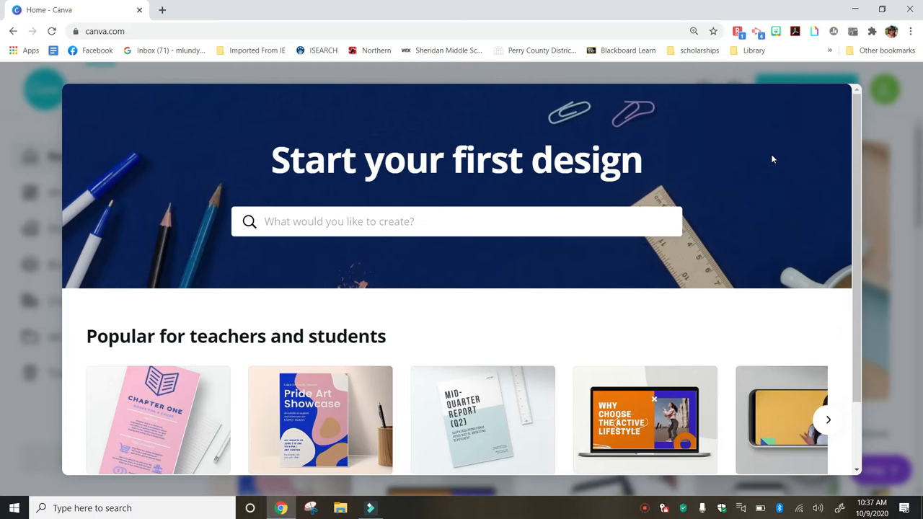
scroll(771, 153, down, 2)
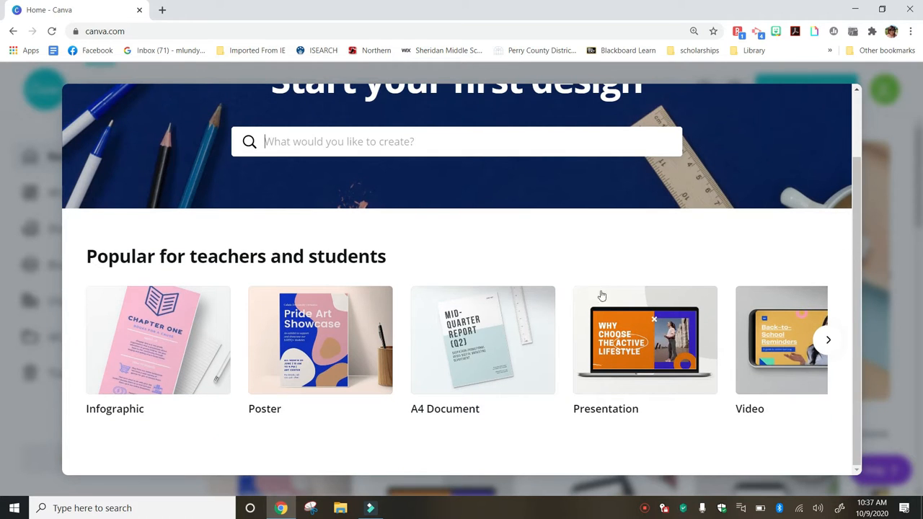
Start a blank poster, then return Home and dismiss the Canva Pro upgrade offer
click(296, 383)
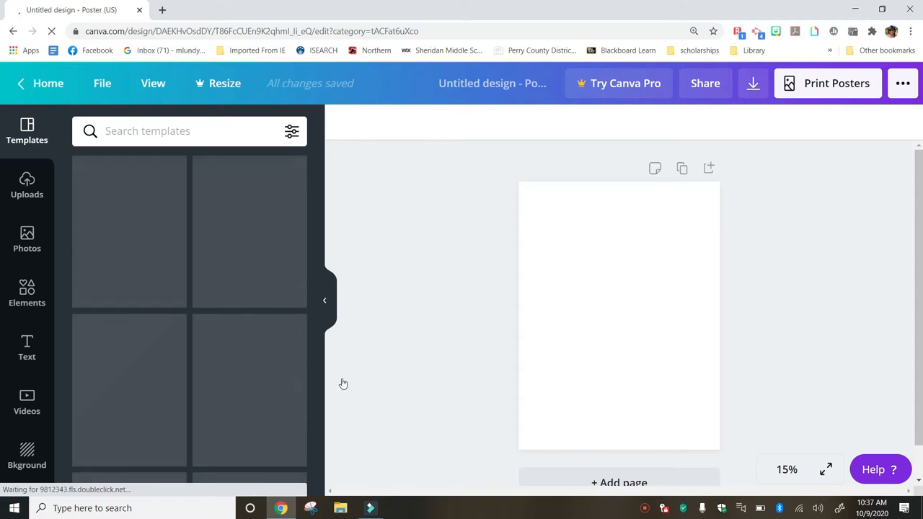
click(47, 85)
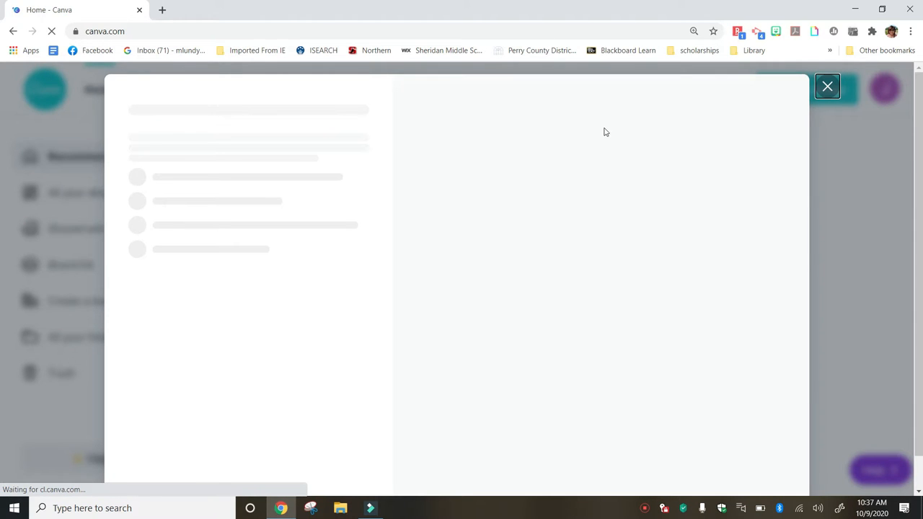
click(828, 87)
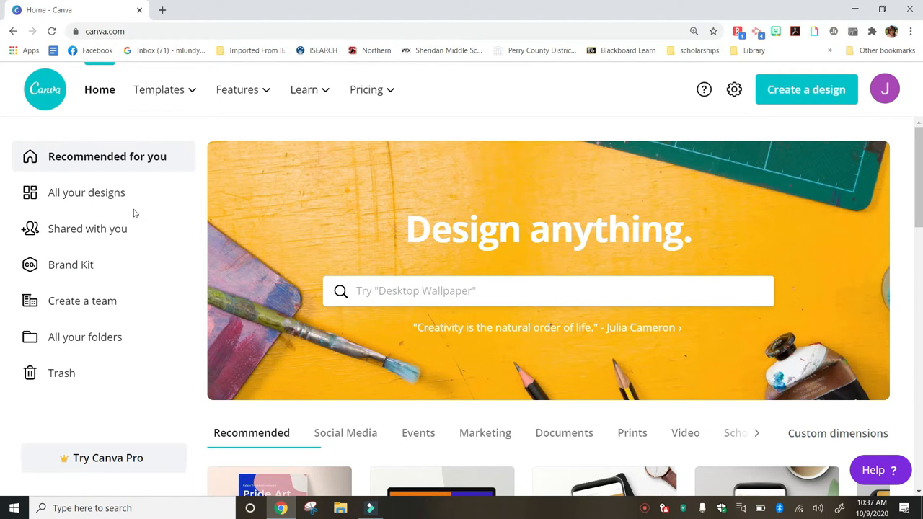
Create a new blank 8.5 × 11 in Flyer design from the Create a design menu
mouse_move(169, 117)
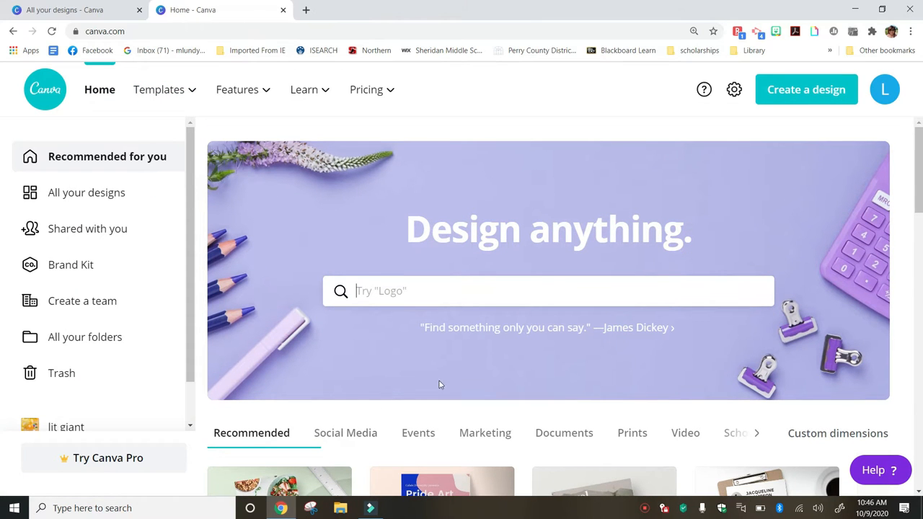
click(794, 85)
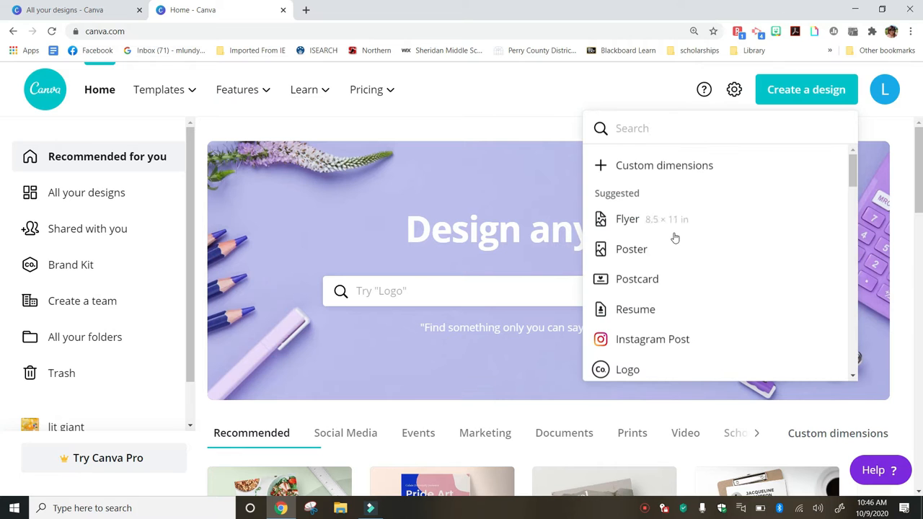
scroll(674, 238, down, 1)
scroll(675, 239, up, 1)
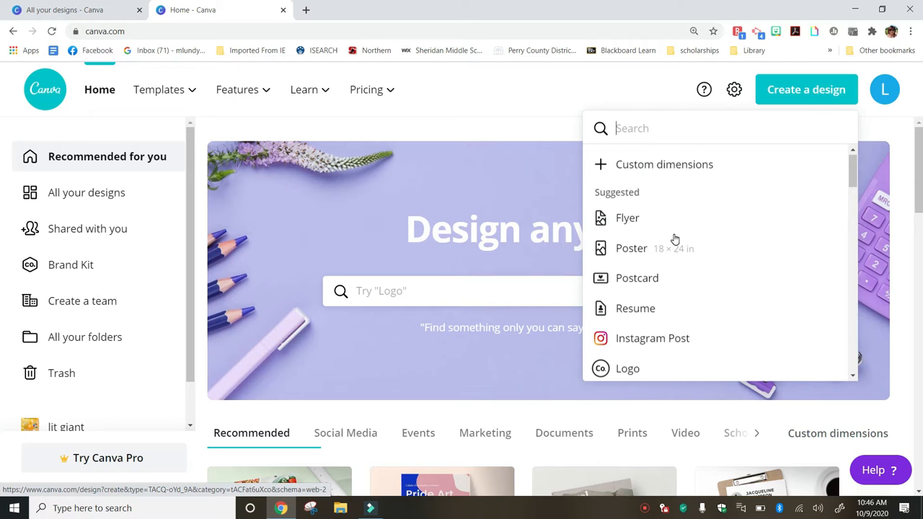
click(626, 219)
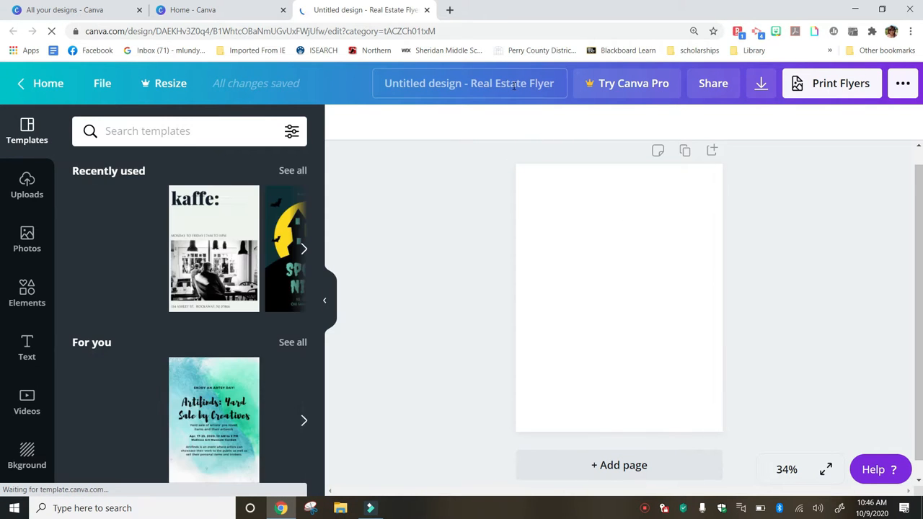
Rename the design to 'Car wash - practice'
click(553, 84)
key(BackSpace)
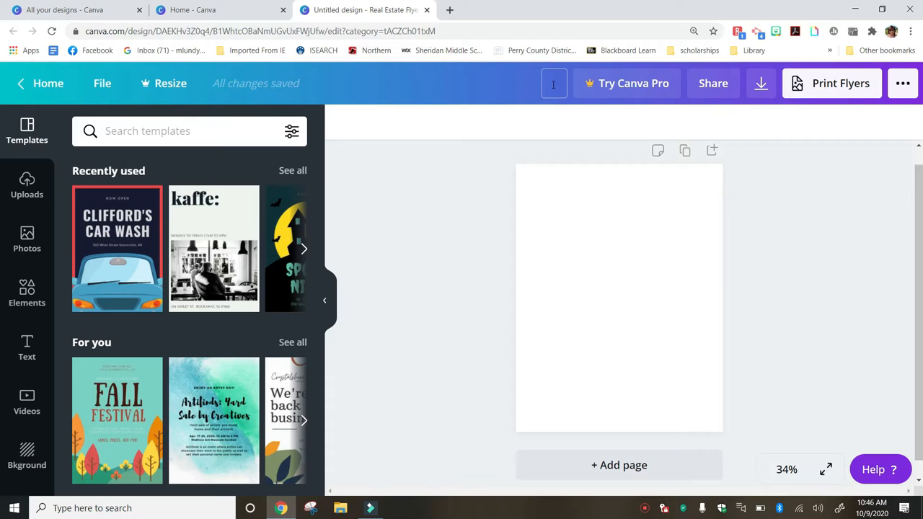
text(cAR)
key(BackSpace)
key(BackSpace)
key(BackSpace)
text(Car wash)
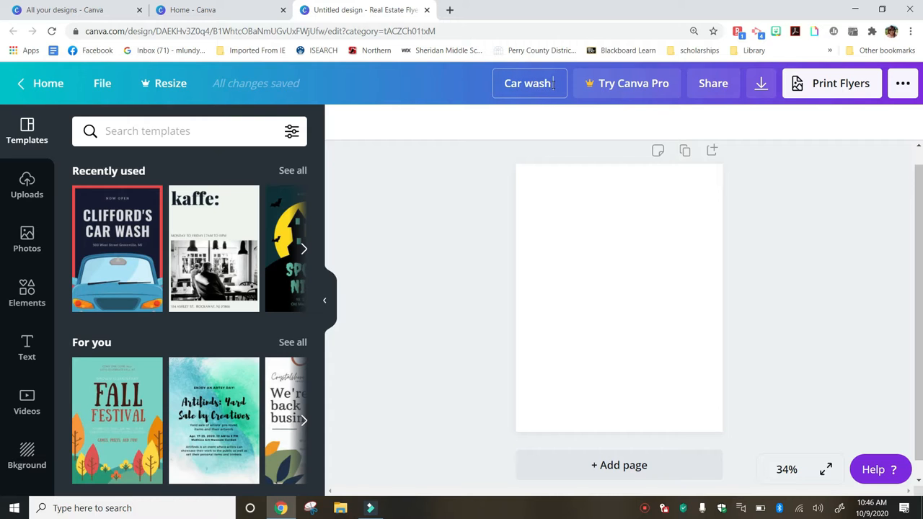
text( - prac)
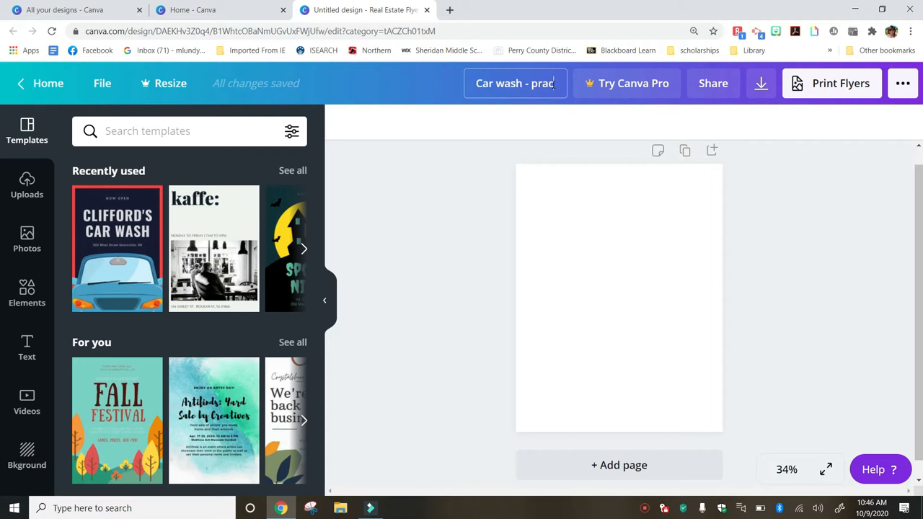
text(tice)
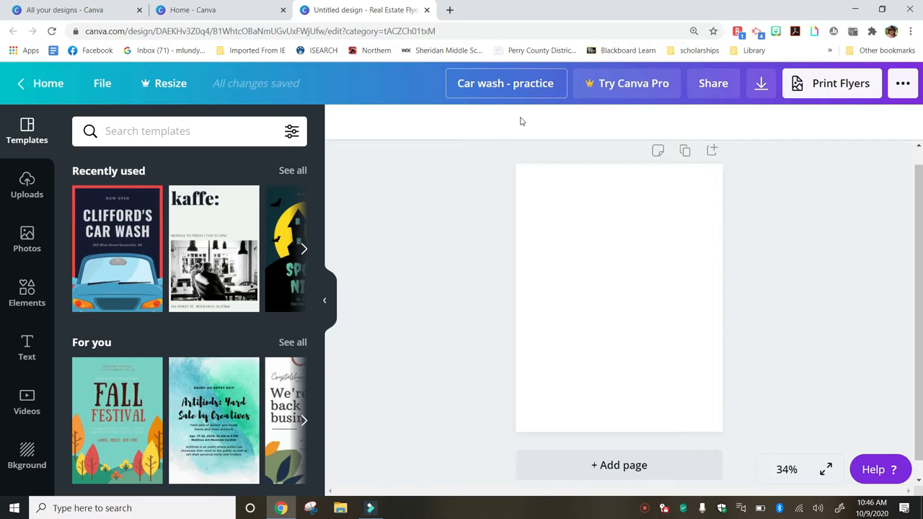
click(431, 92)
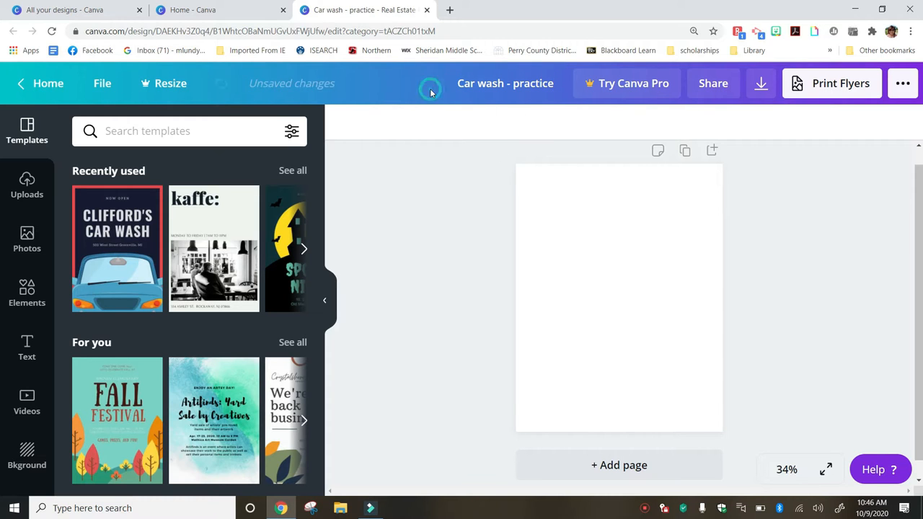
scroll(443, 169, down, 1)
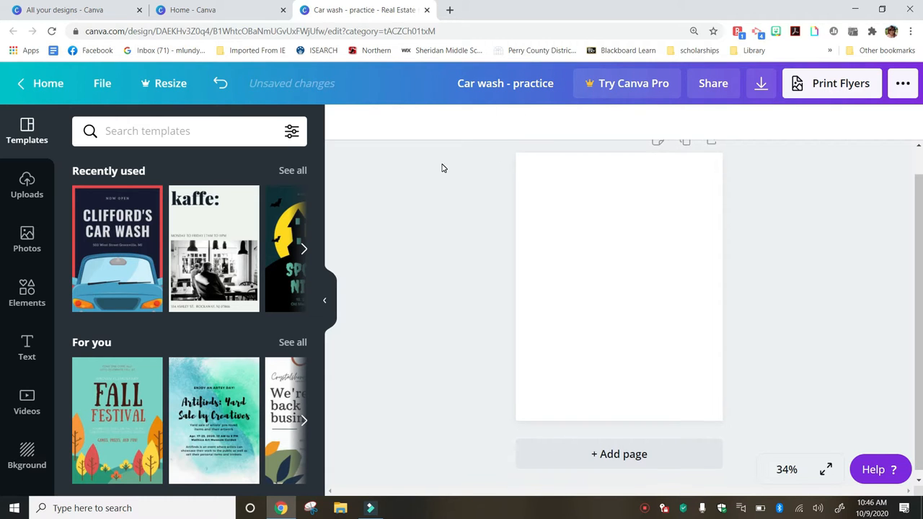
Browse the flyer template categories in the Templates panel
scroll(443, 168, up, 1)
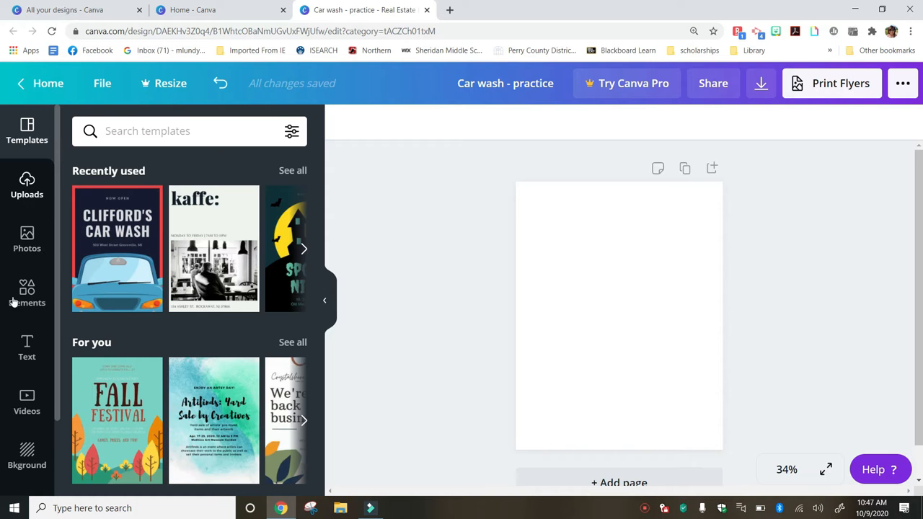
click(24, 140)
click(24, 140)
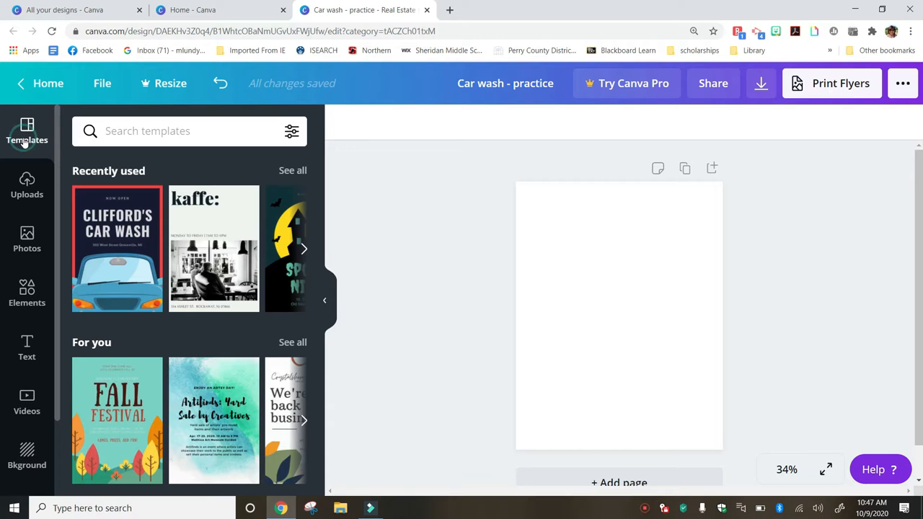
scroll(228, 351, down, 10)
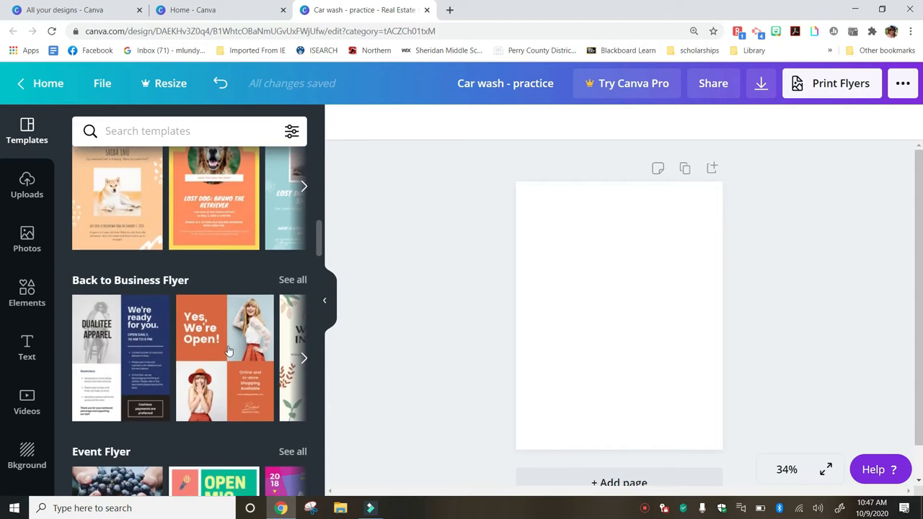
scroll(228, 351, down, 15)
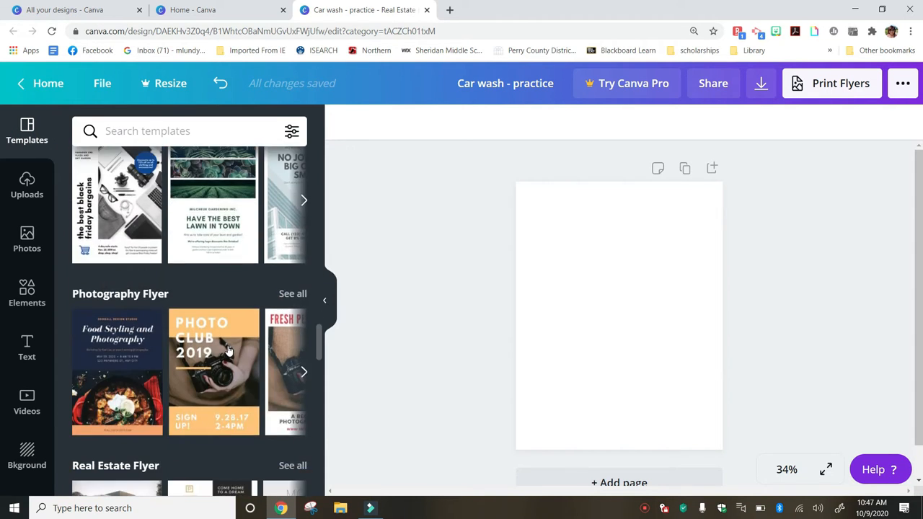
scroll(228, 352, down, 9)
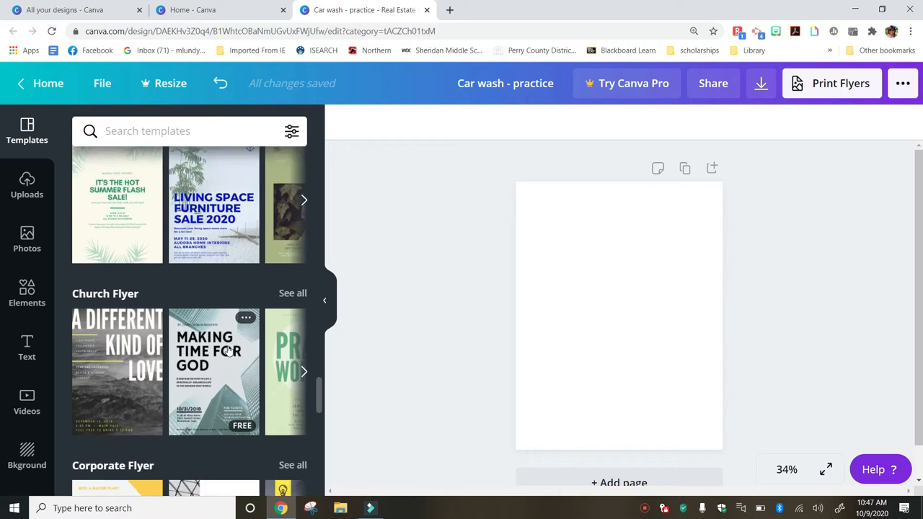
scroll(228, 351, down, 5)
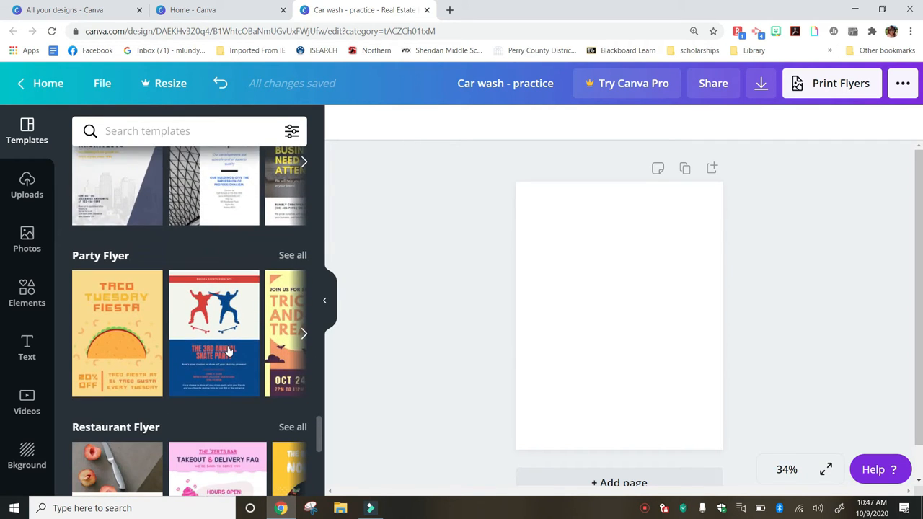
scroll(228, 352, down, 2)
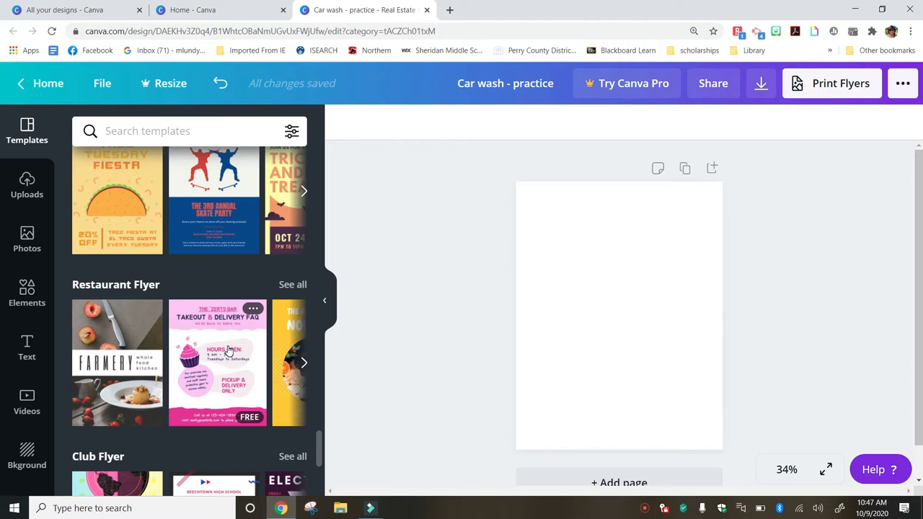
scroll(228, 351, down, 6)
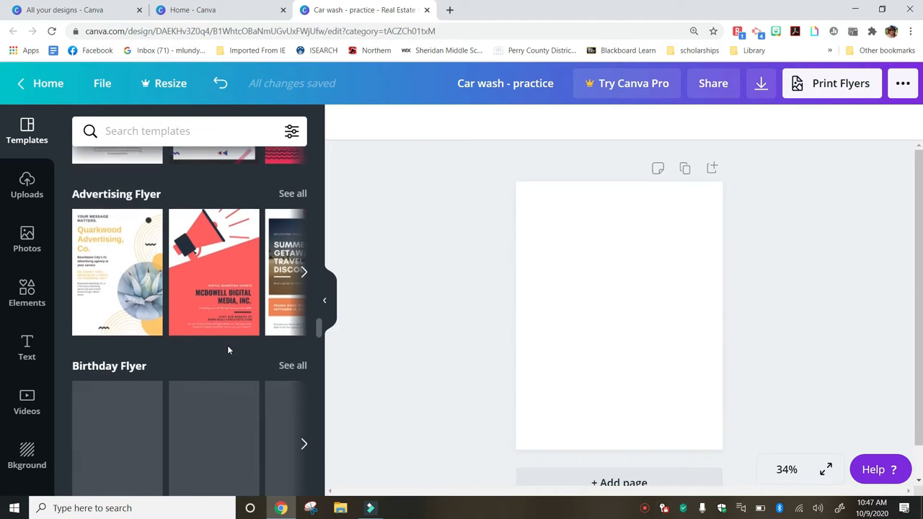
scroll(228, 351, down, 3)
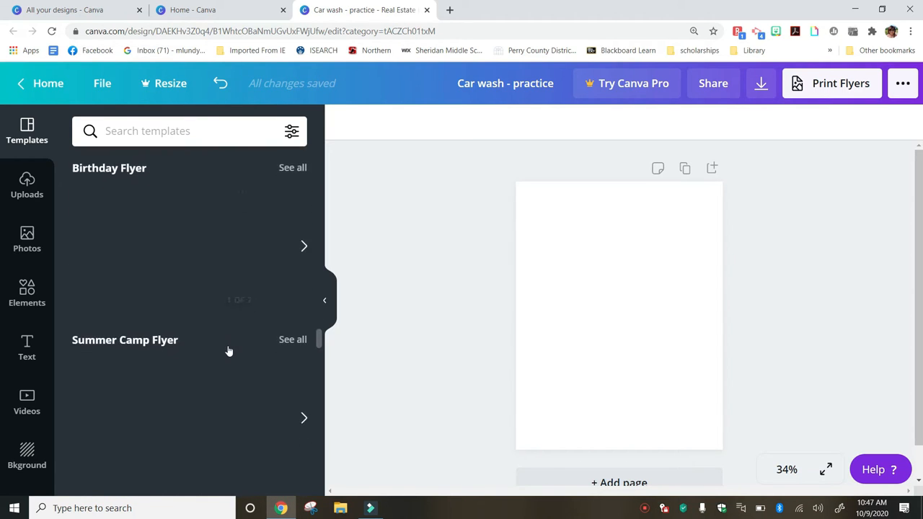
scroll(228, 351, up, 10)
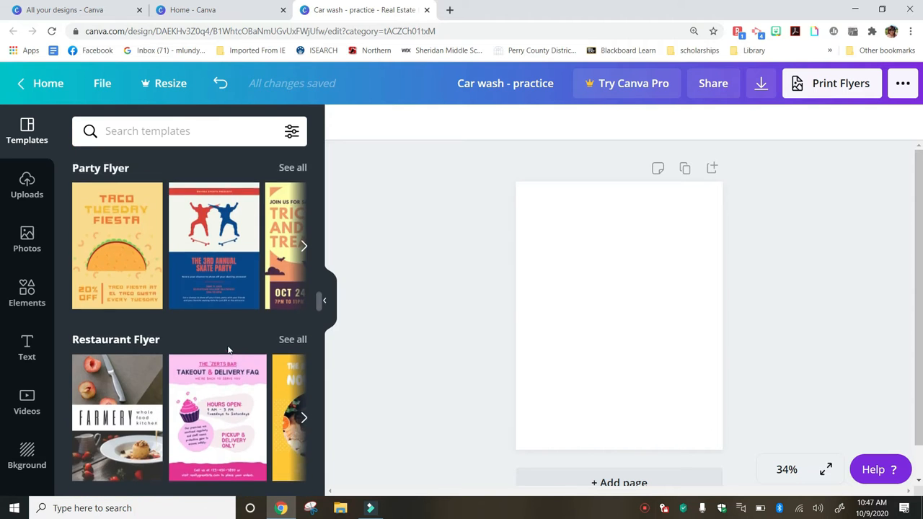
scroll(228, 351, up, 10)
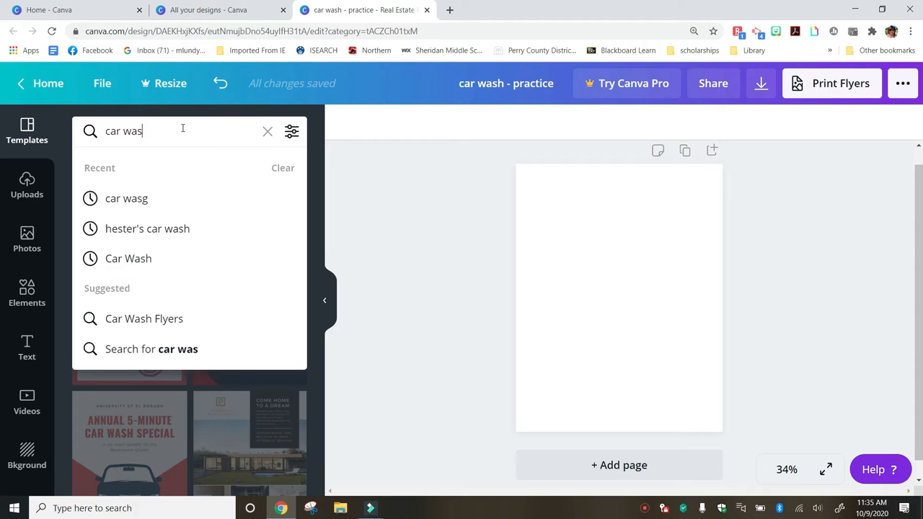
Run the 'car wash' template search and scroll through the results
text(h)
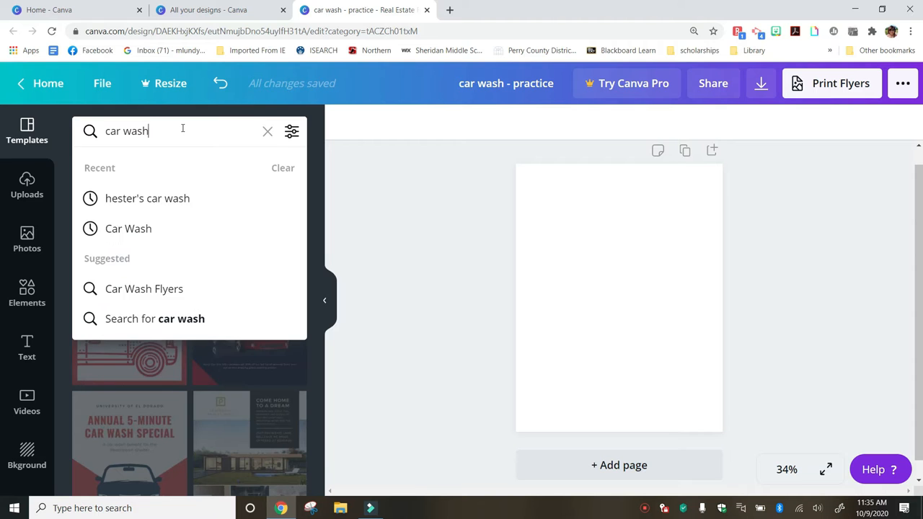
key(Return)
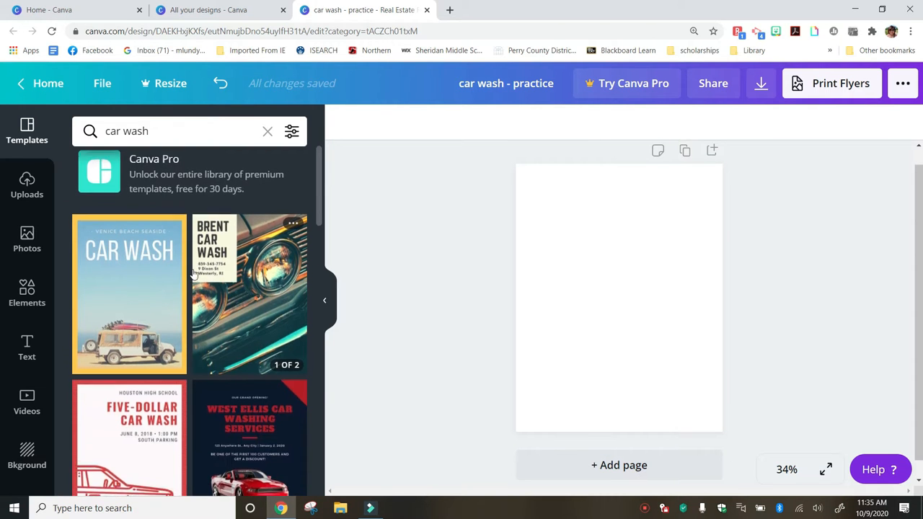
scroll(194, 268, down, 2)
scroll(193, 274, down, 5)
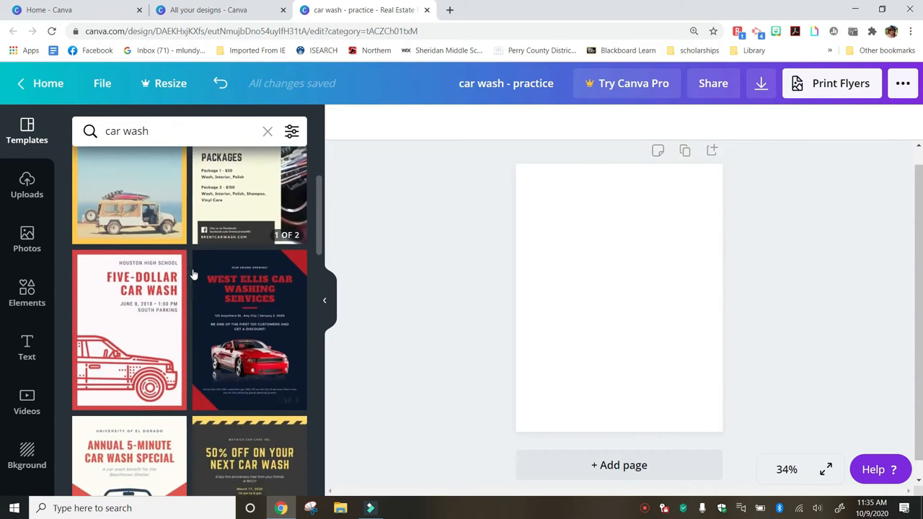
scroll(193, 274, down, 5)
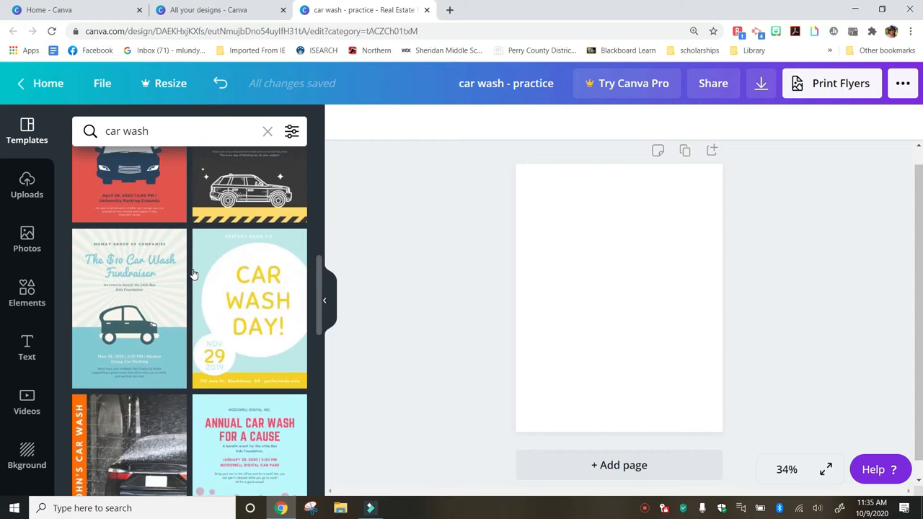
scroll(193, 275, down, 5)
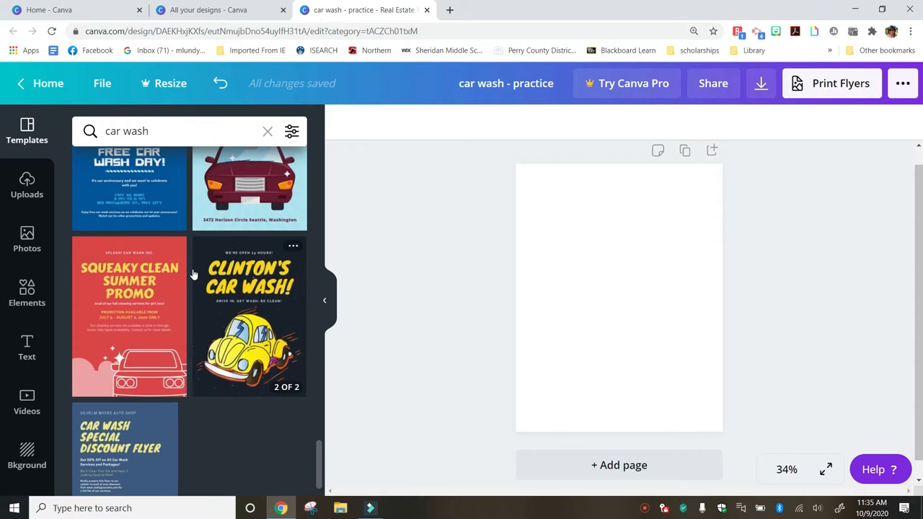
Apply the first page of the Black and Yellow Car Illustration Car wash Flyer template
scroll(194, 275, up, 7)
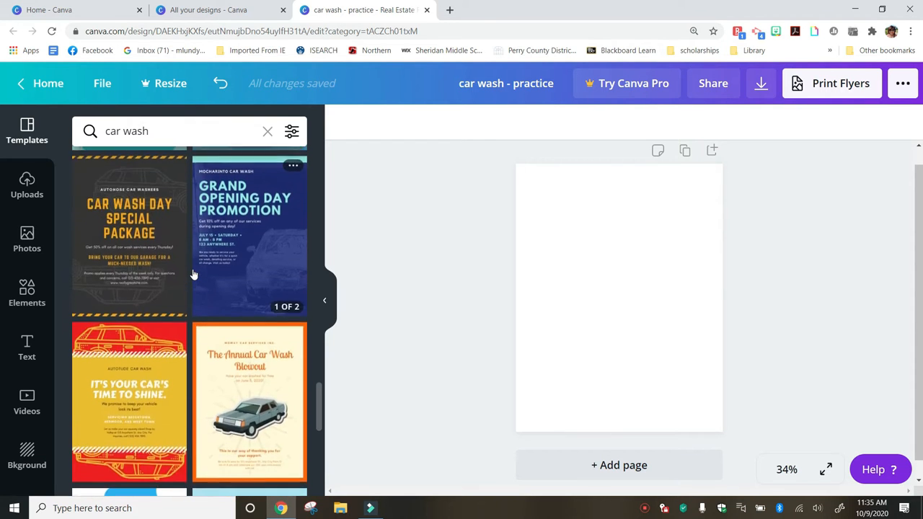
scroll(193, 274, up, 2)
scroll(198, 278, down, 7)
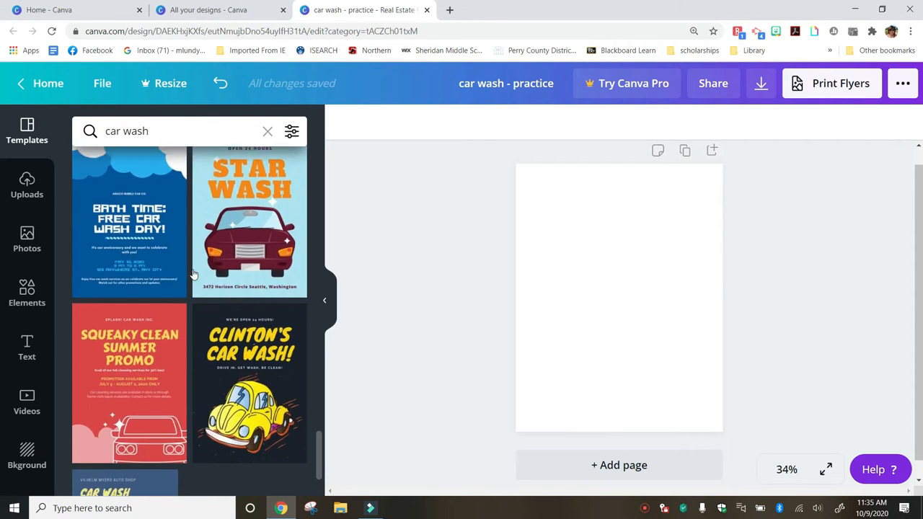
click(213, 292)
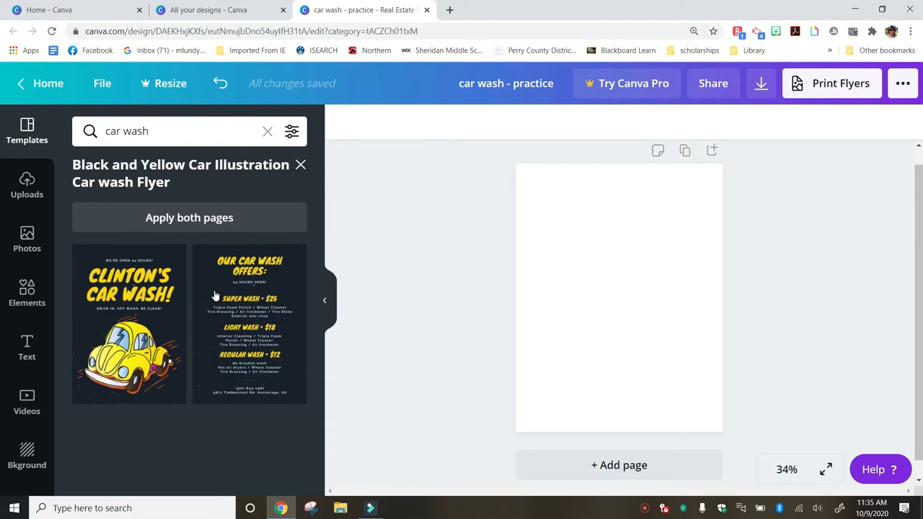
click(141, 292)
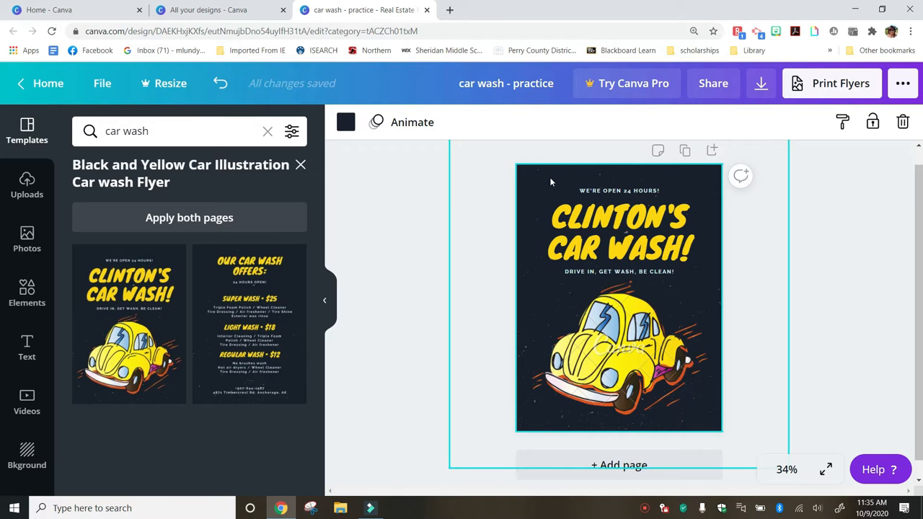
Retype the big yellow title as the owner's name followed by 'CAR WASH'
click(587, 223)
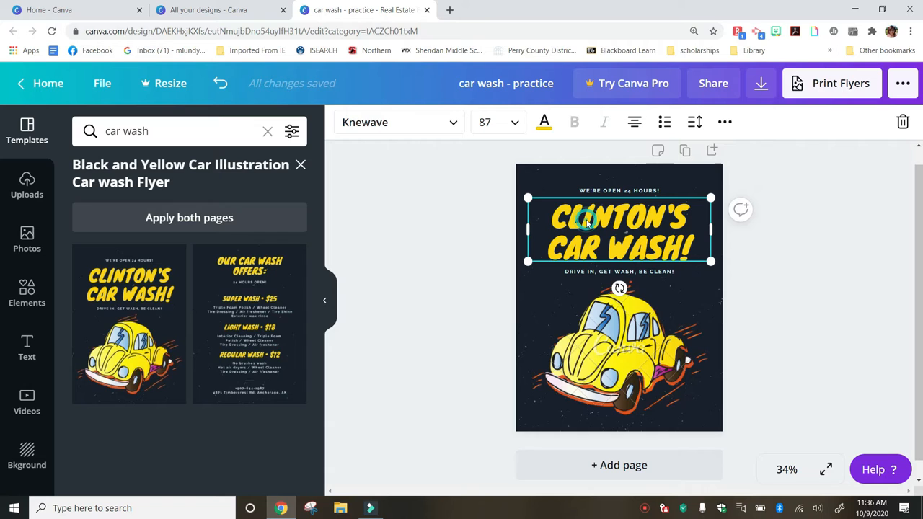
click(684, 219)
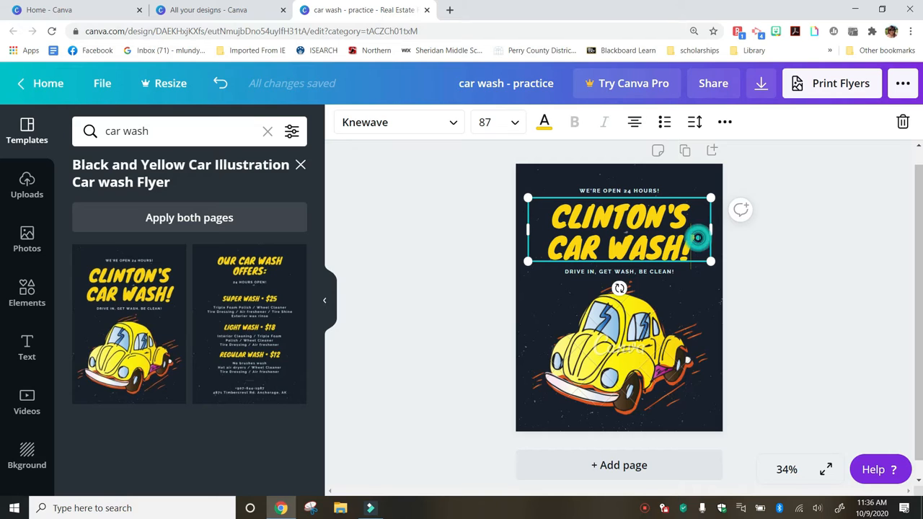
key(BackSpace)
key(BackSpace)
key(BackSpace)
key(BackSpace)
key(BackSpace)
key(BackSpace)
key(BackSpace)
key(BackSpace)
key(BackSpace)
key(BackSpace)
key(BackSpace)
key(BackSpace)
key(BackSpace)
key(BackSpace)
key(BackSpace)
key(BackSpace)
key(BackSpace)
key(BackSpace)
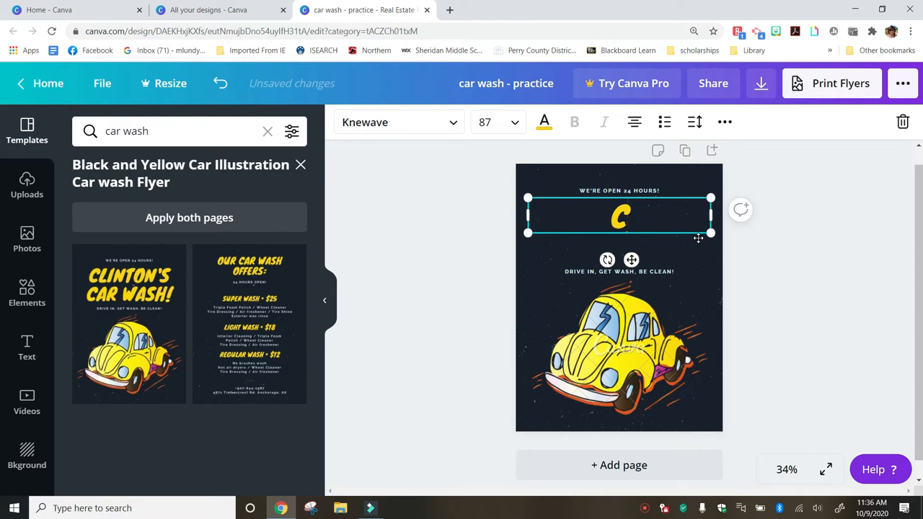
key(BackSpace)
text(MICHELLE')
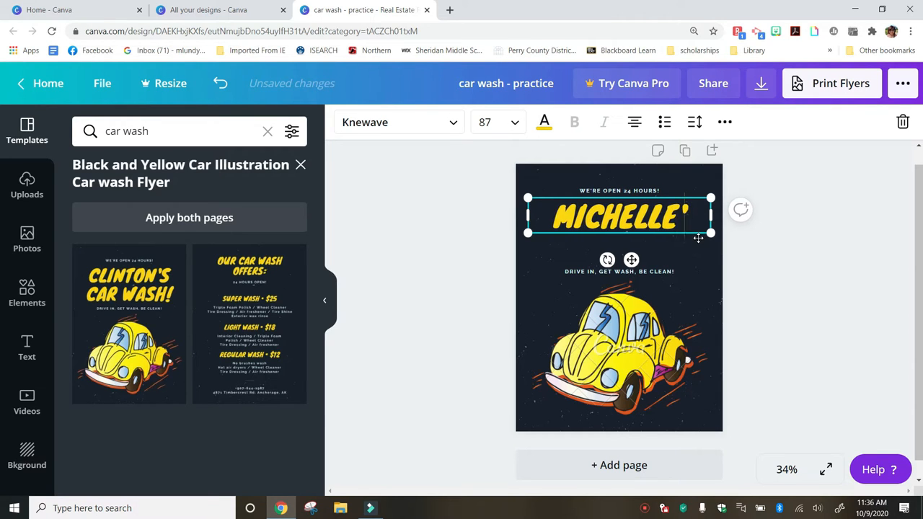
text(S CAR W)
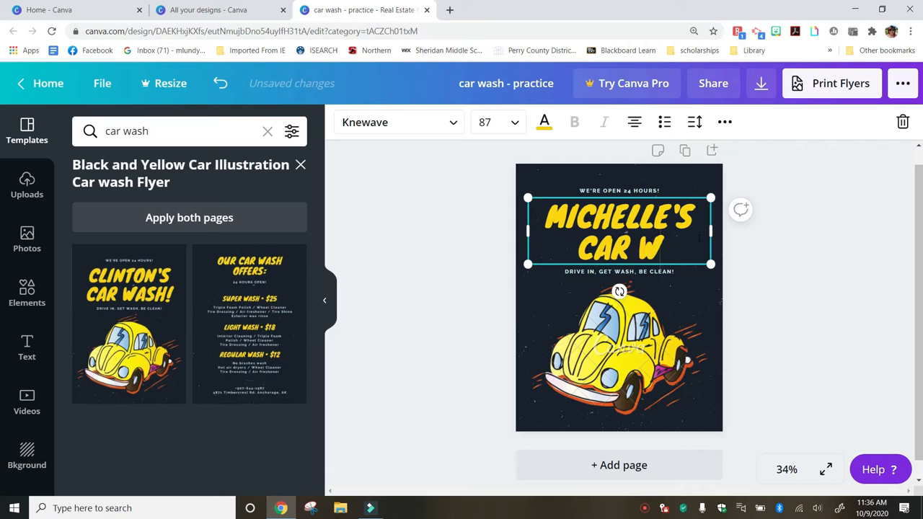
text(ASH)
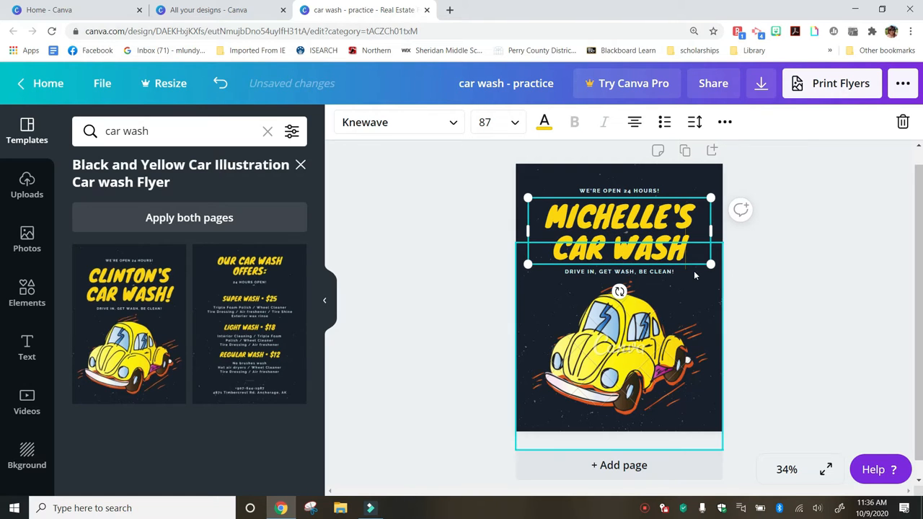
click(691, 297)
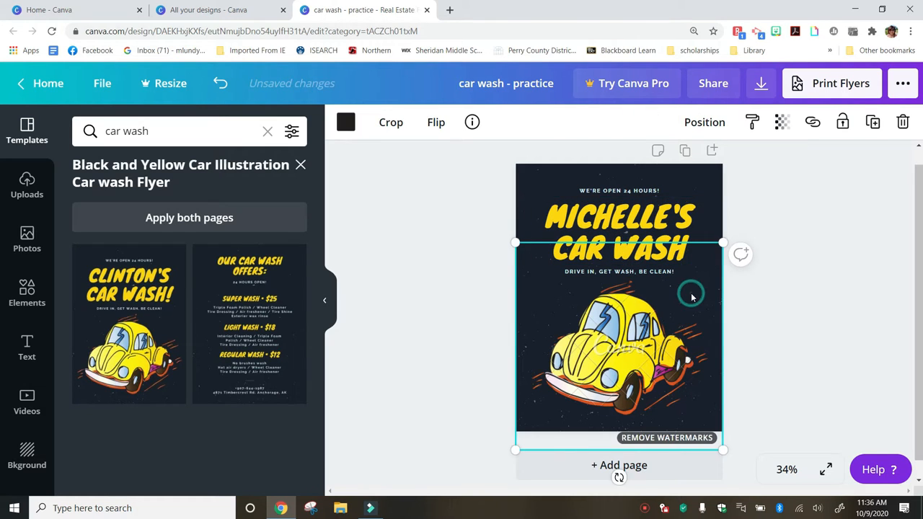
click(683, 228)
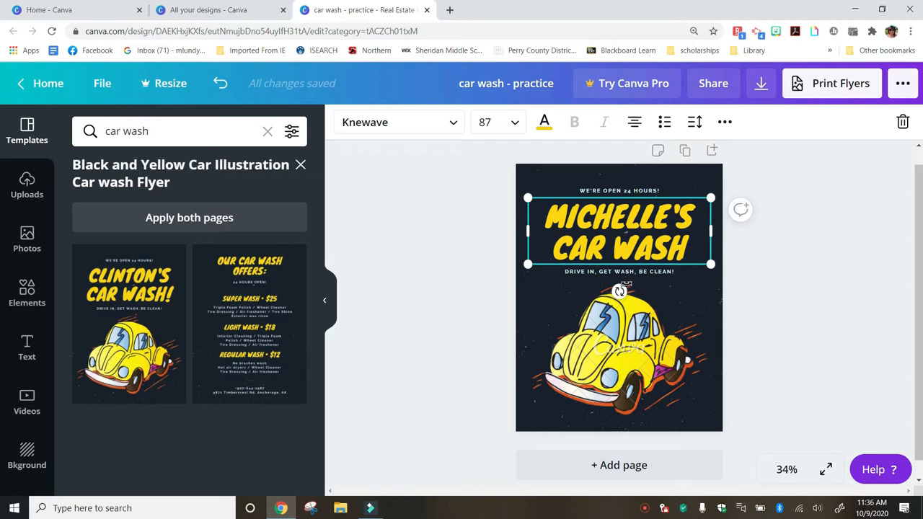
Swap the dark starry background for the light teal-to-blue gradient from the Background panel
click(554, 181)
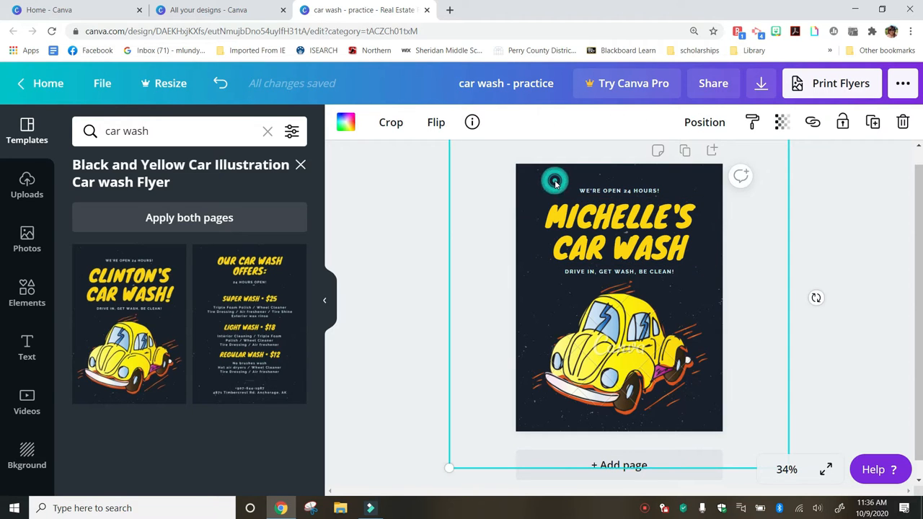
click(555, 181)
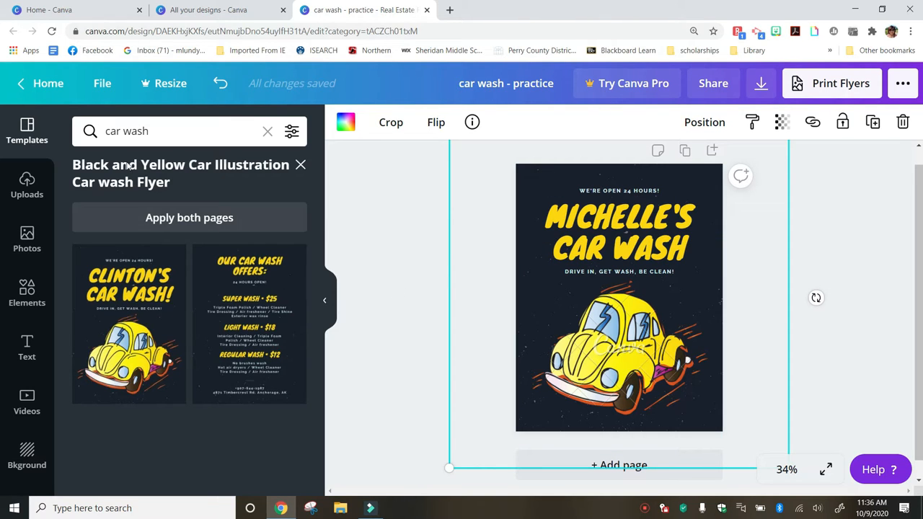
click(26, 451)
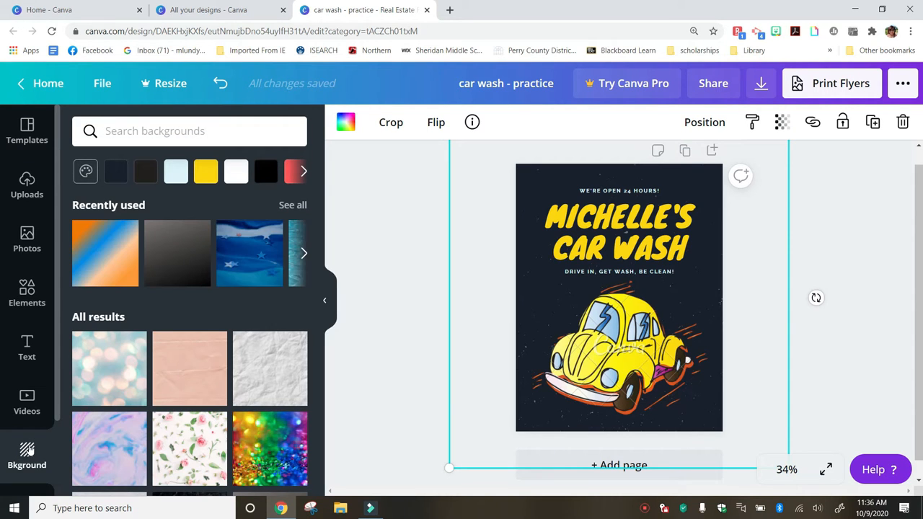
scroll(133, 370, down, 1)
scroll(133, 369, down, 5)
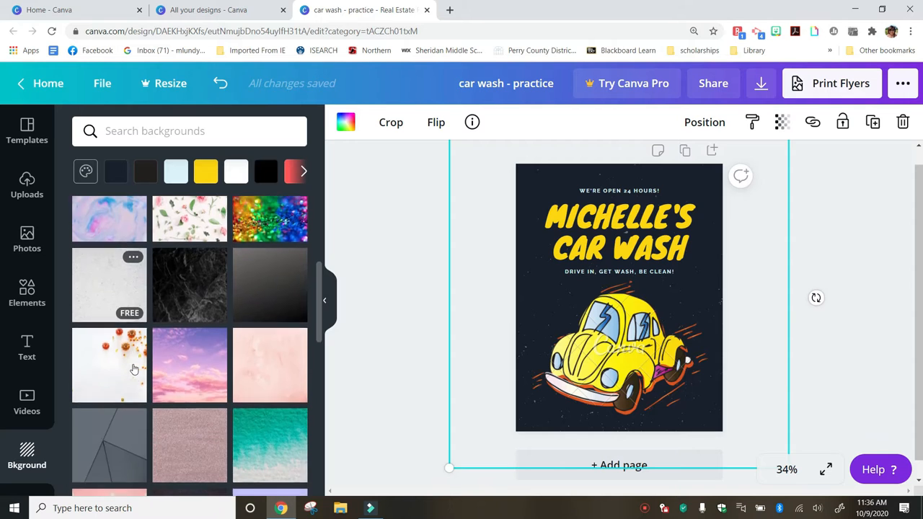
scroll(134, 369, down, 3)
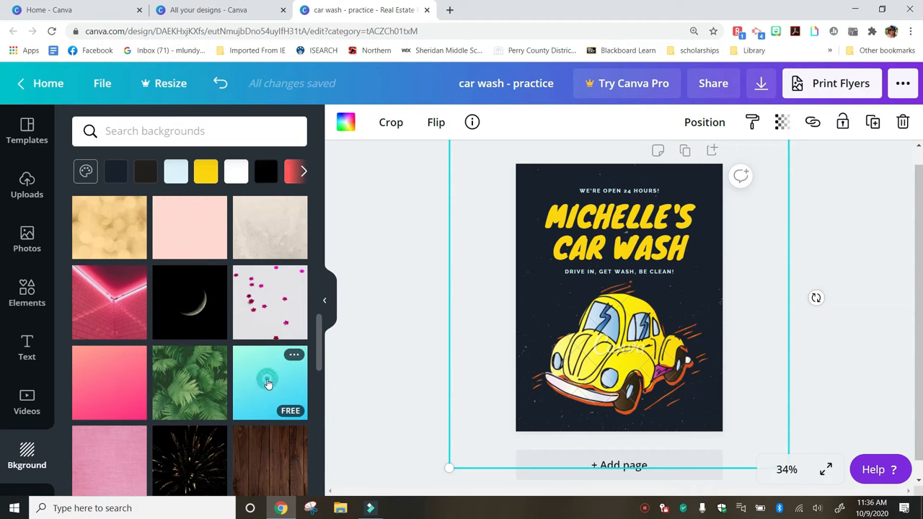
click(268, 384)
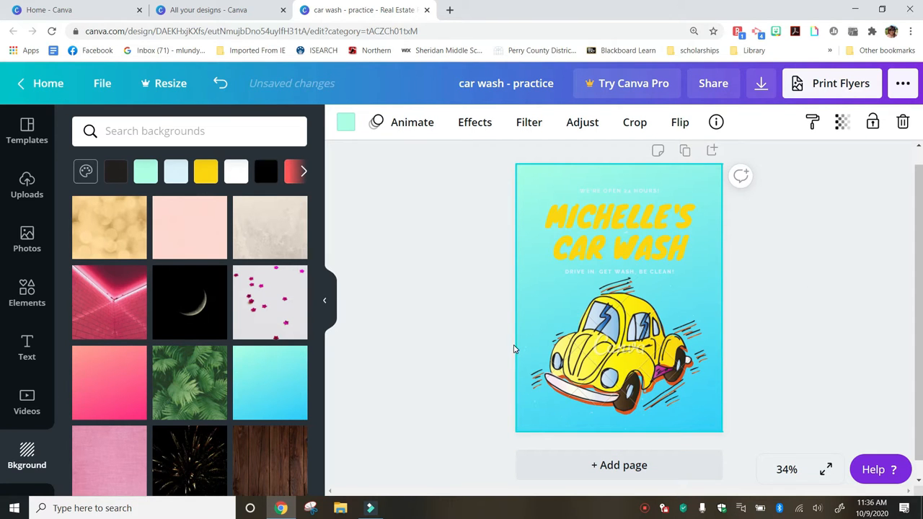
scroll(417, 307, down, 1)
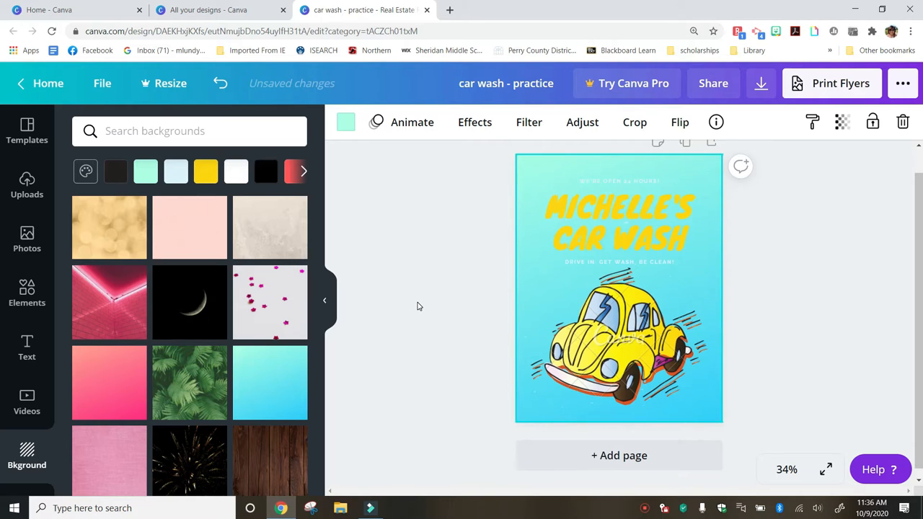
scroll(417, 306, down, 1)
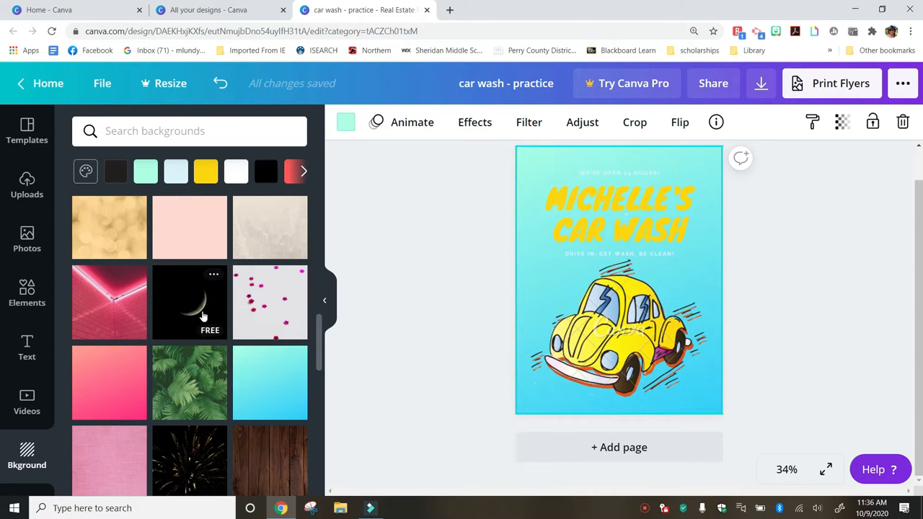
scroll(203, 315, down, 2)
scroll(203, 315, up, 3)
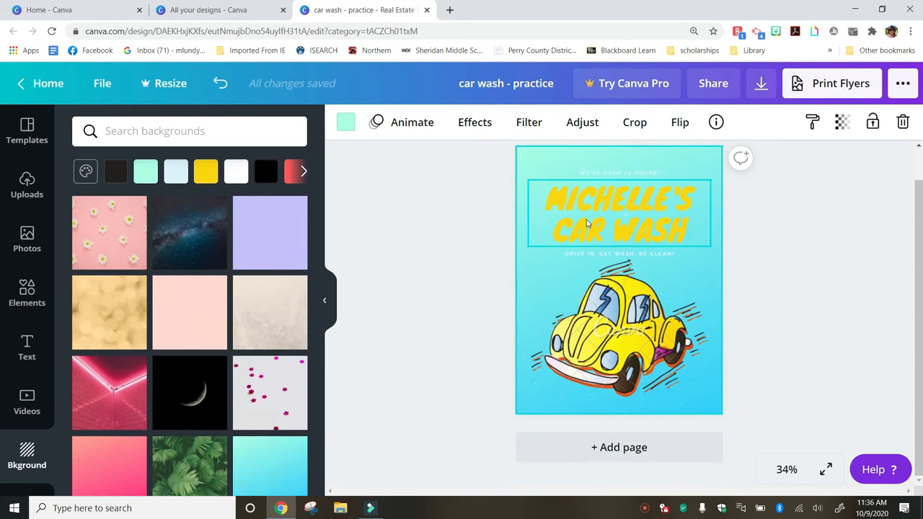
click(605, 209)
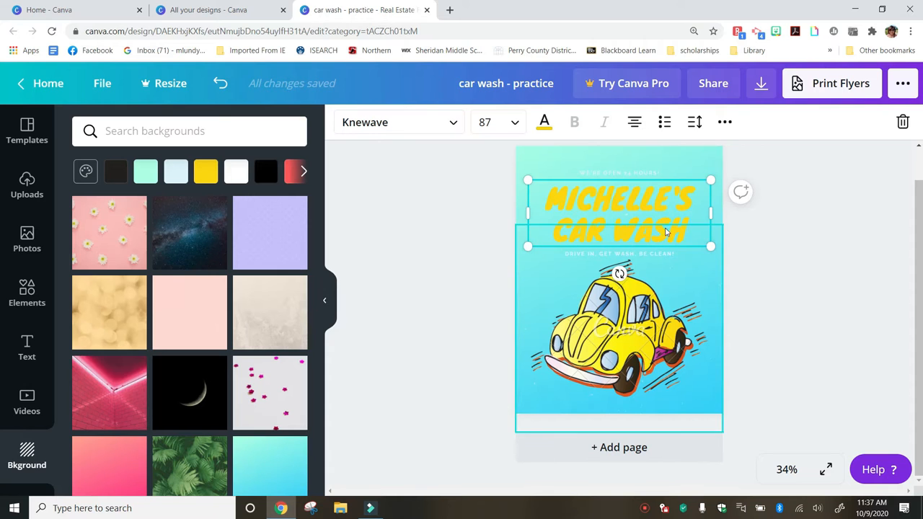
Change the heading's text colour from yellow to purple
click(546, 124)
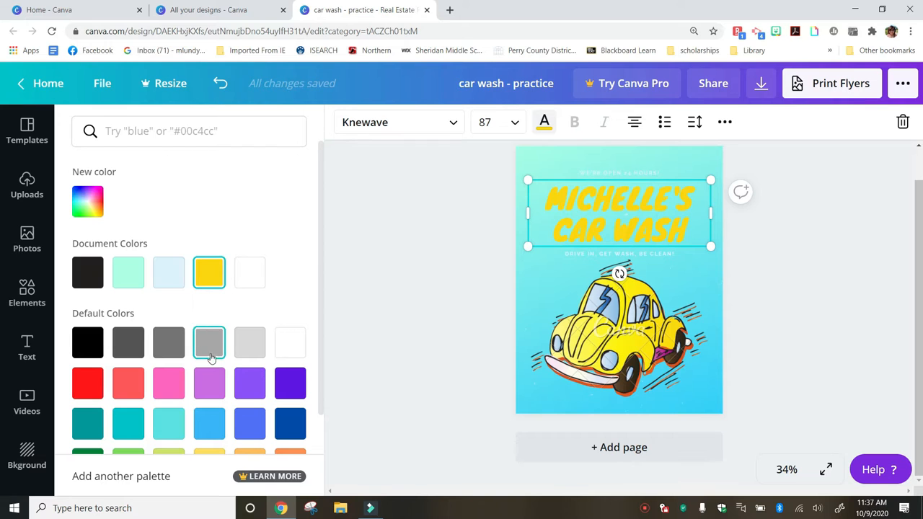
click(288, 388)
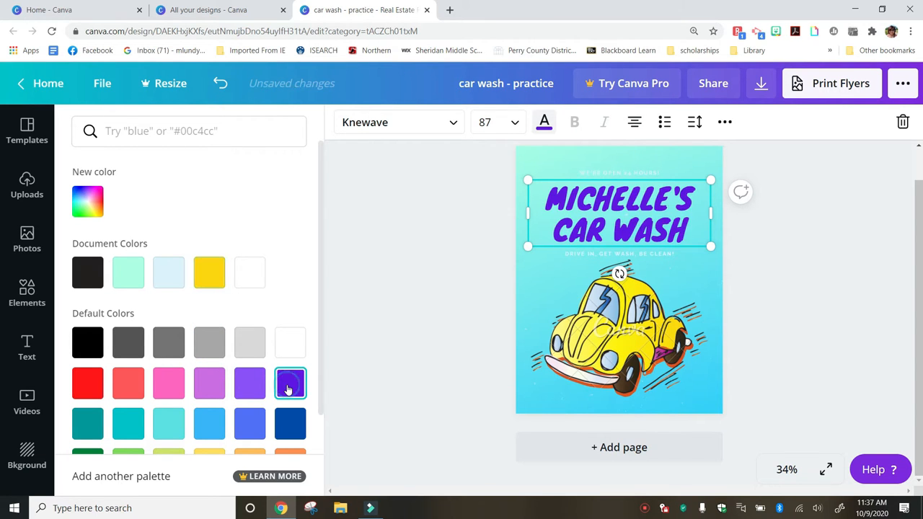
click(373, 329)
click(521, 293)
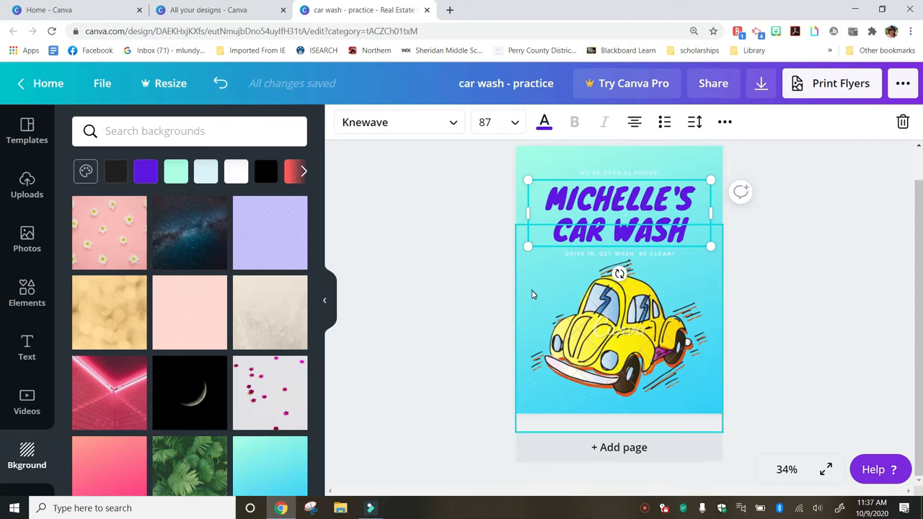
scroll(167, 401, down, 10)
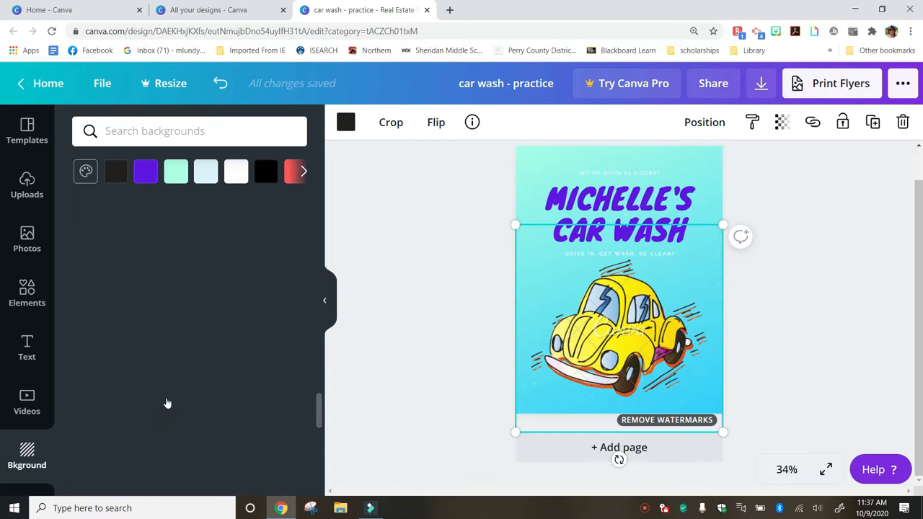
scroll(167, 404, up, 10)
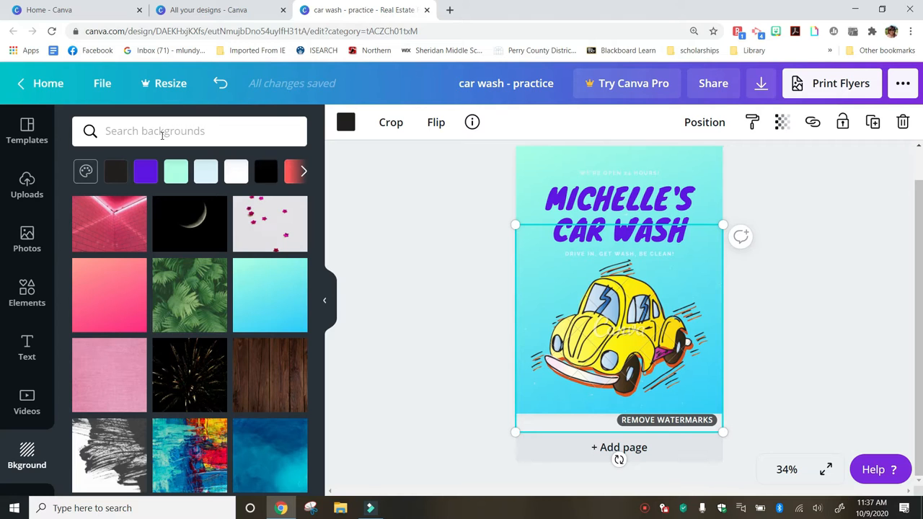
Undo to restore the black line, then search Backgrounds for 'golf'
key(ctrl+z)
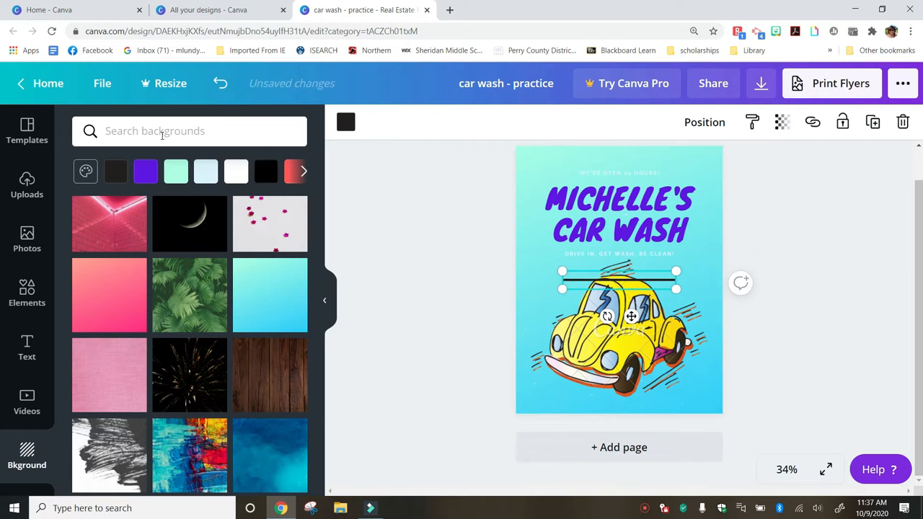
click(149, 130)
text(golf)
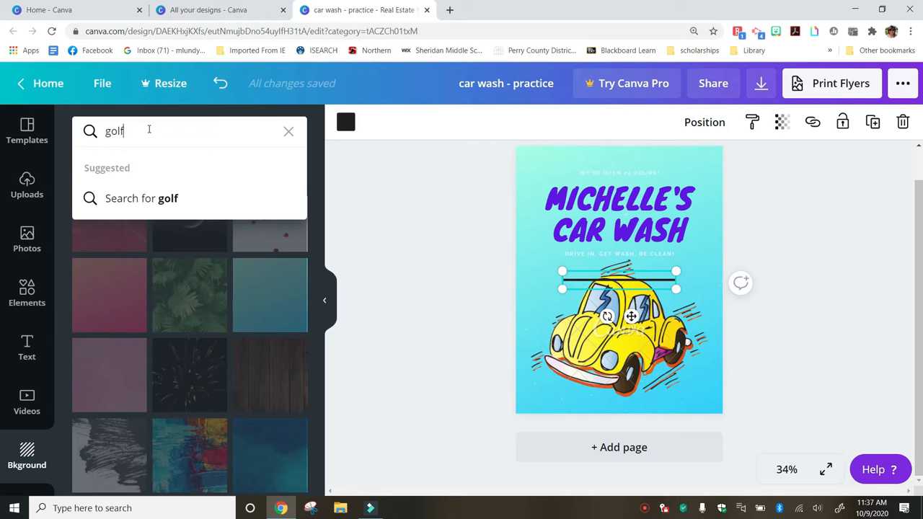
key(Return)
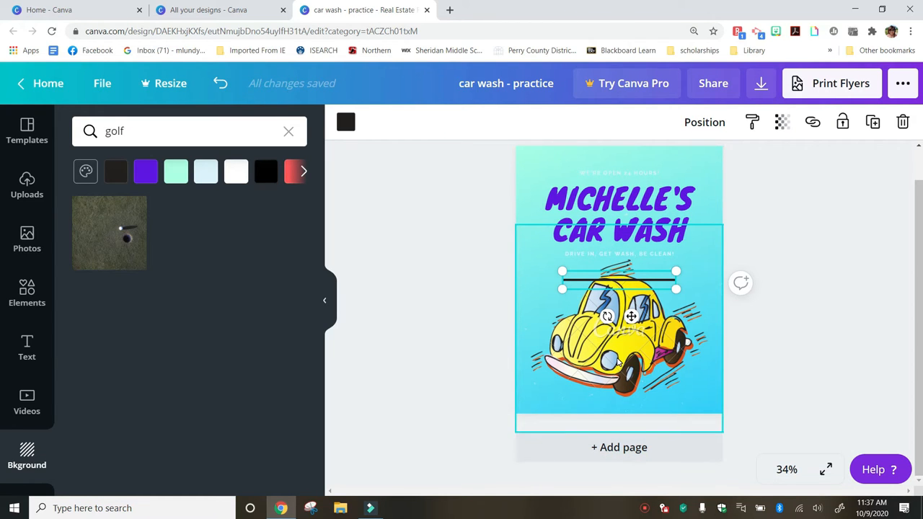
Delete the yellow car picture from the flyer page
click(619, 363)
double_click(685, 280)
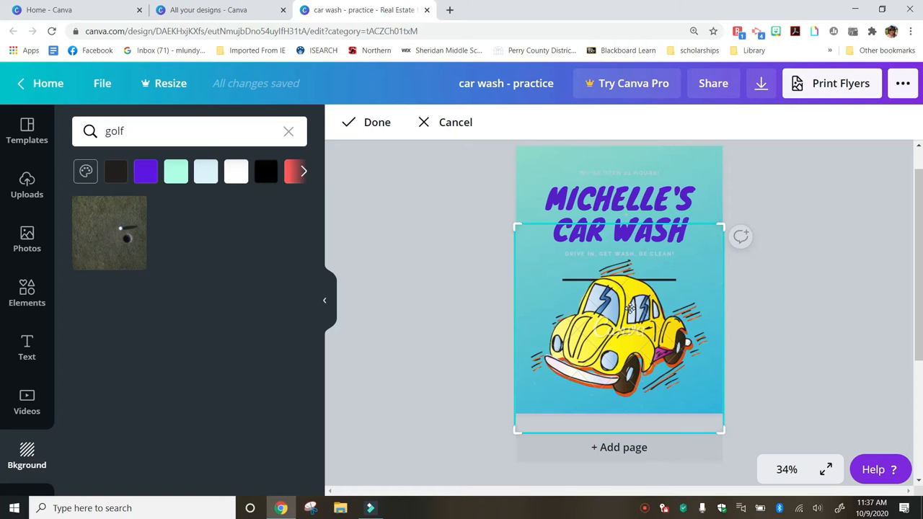
key(Delete)
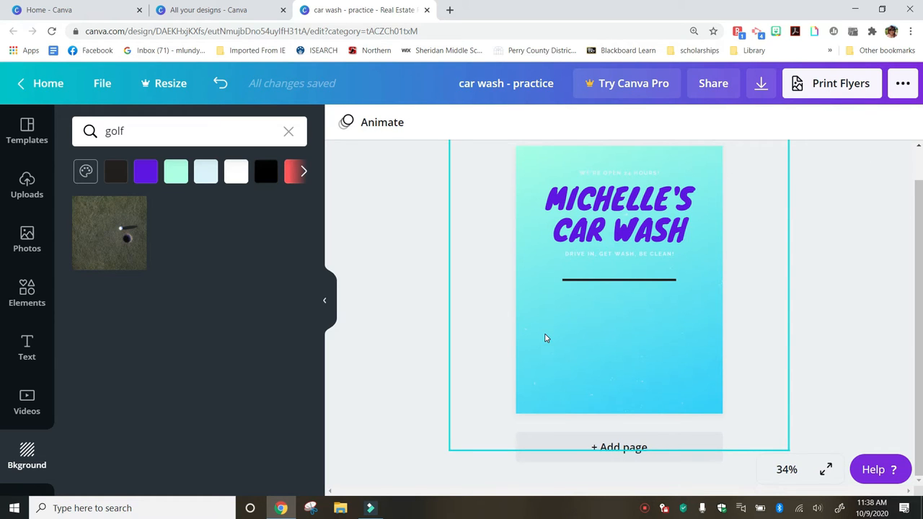
scroll(546, 338, up, 1)
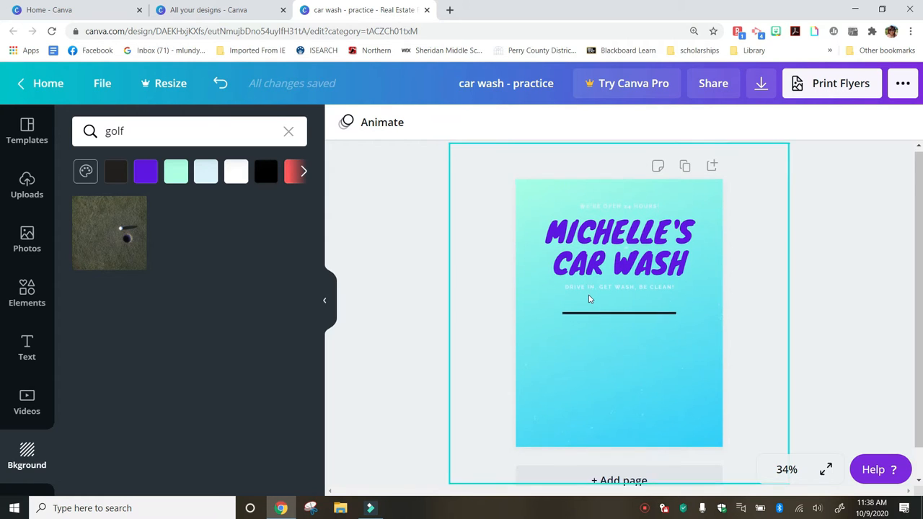
scroll(588, 298, down, 1)
scroll(588, 298, up, 1)
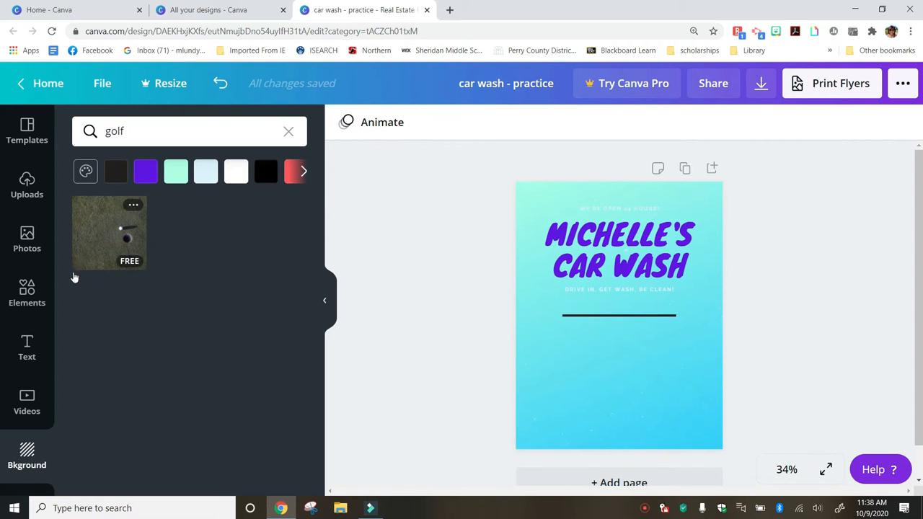
Open the Photos library and scroll through its stock images
click(26, 240)
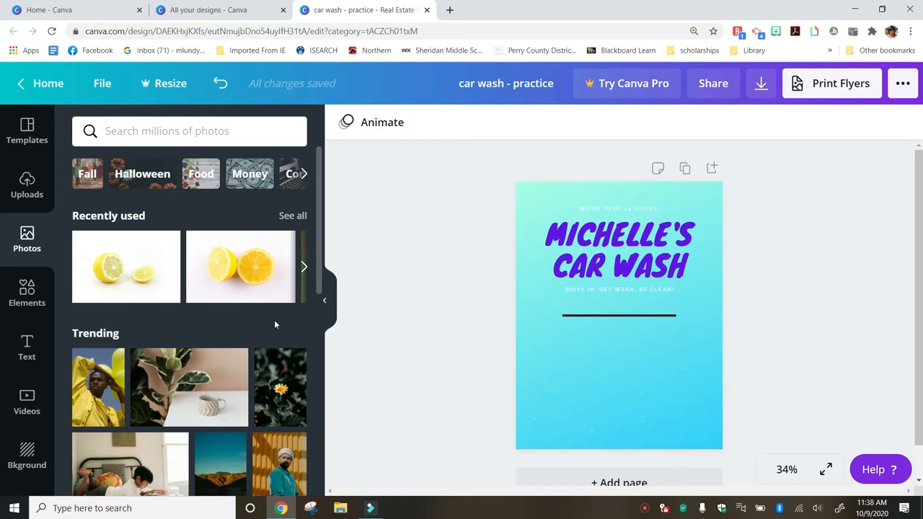
scroll(274, 321, down, 10)
scroll(274, 326, down, 5)
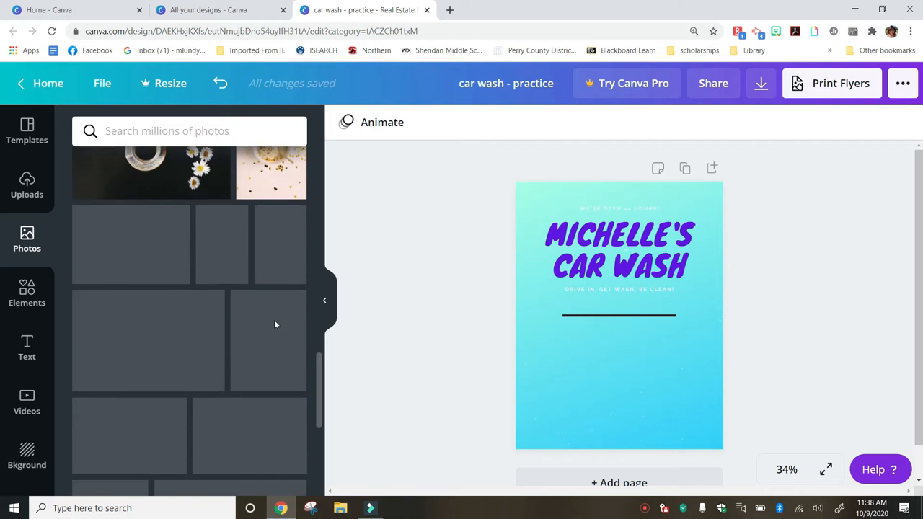
scroll(274, 326, up, 15)
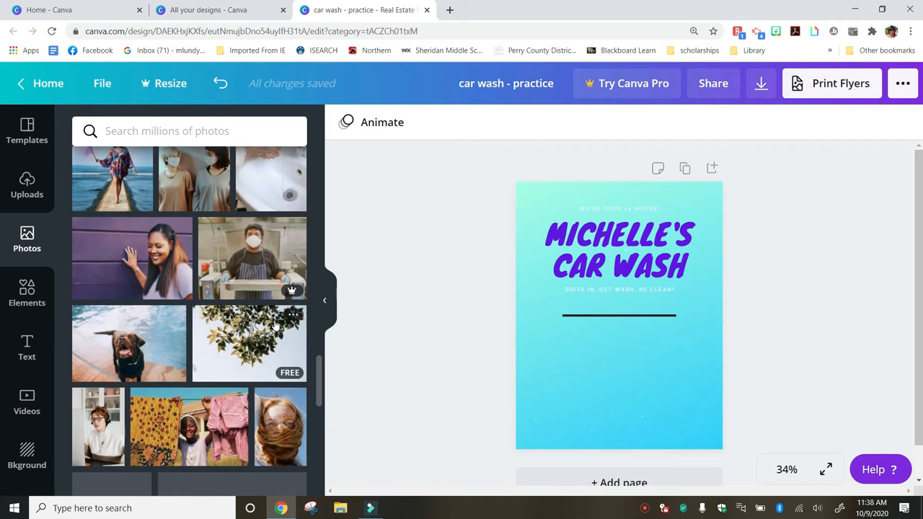
Switch to Uploads, check the upload options, and scroll through all uploaded images
click(27, 186)
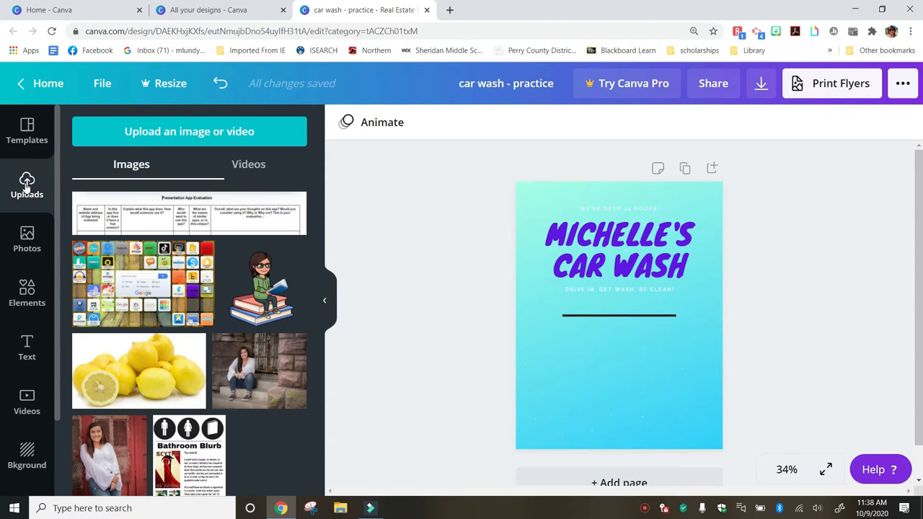
click(207, 134)
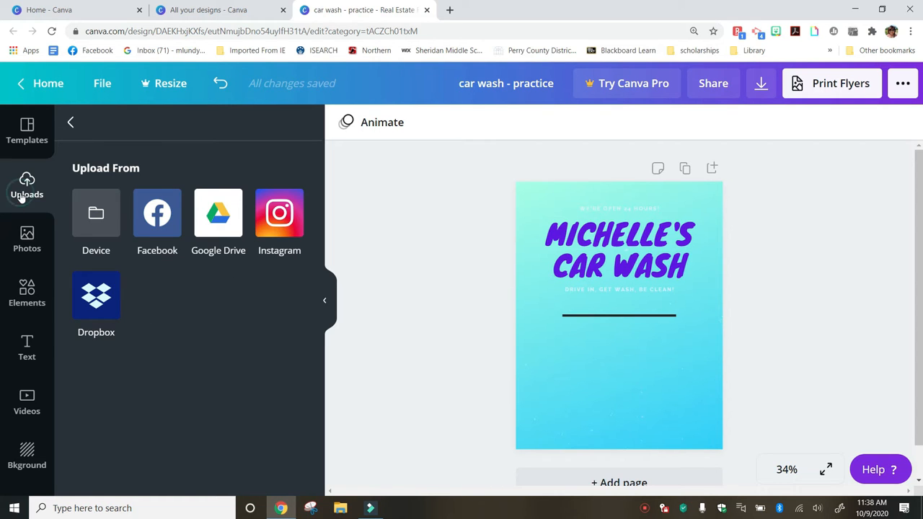
click(71, 123)
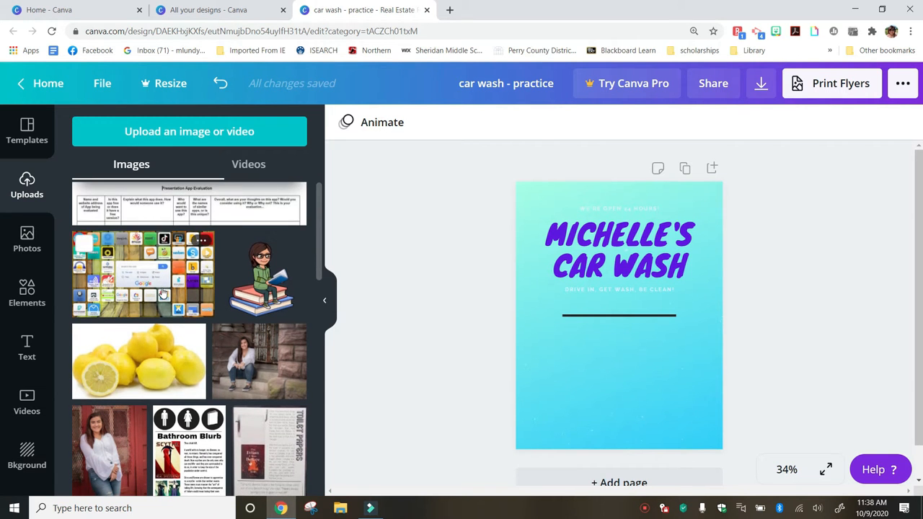
scroll(163, 294, down, 5)
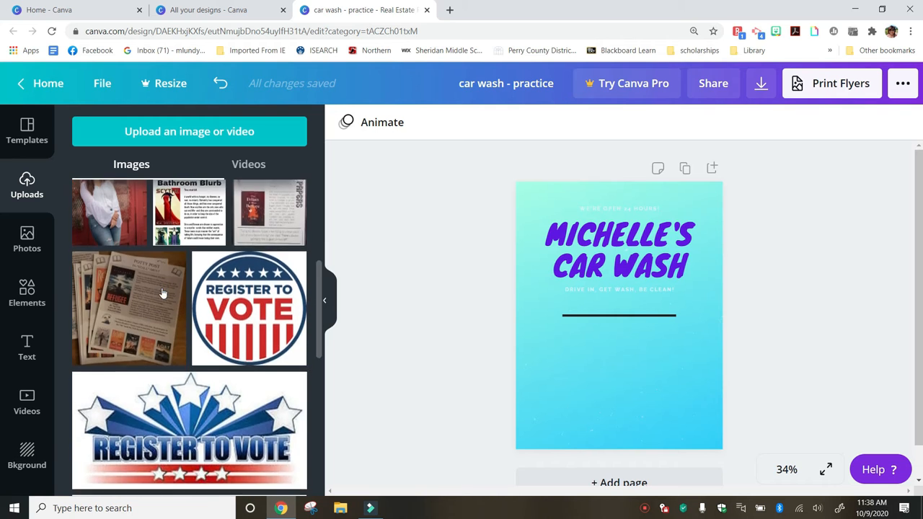
scroll(163, 294, down, 4)
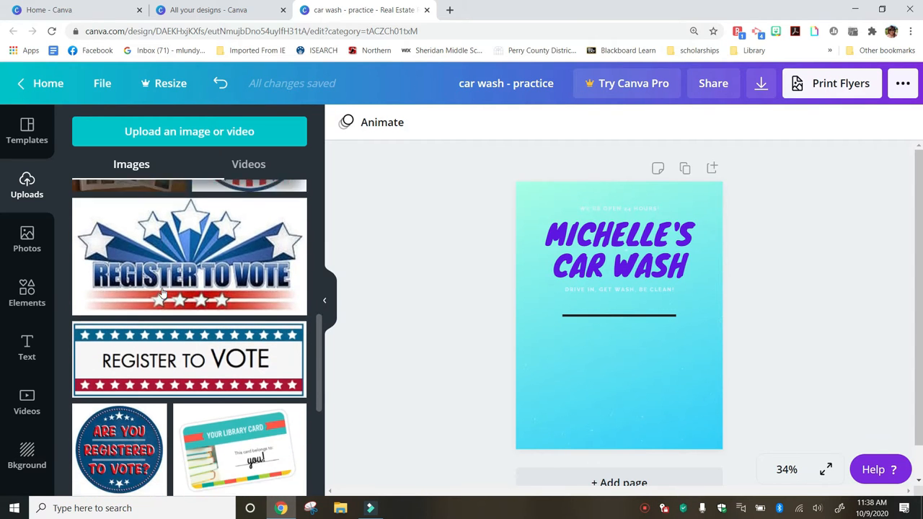
scroll(163, 293, down, 10)
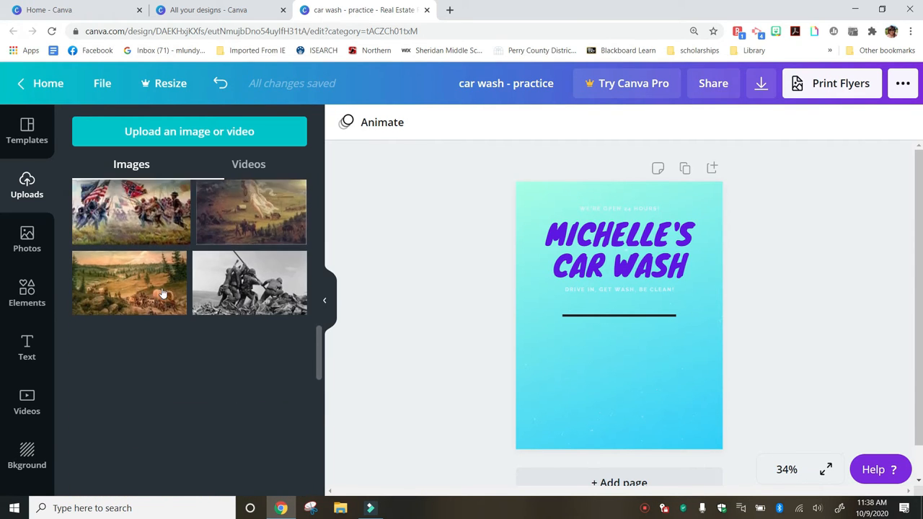
scroll(163, 294, down, 5)
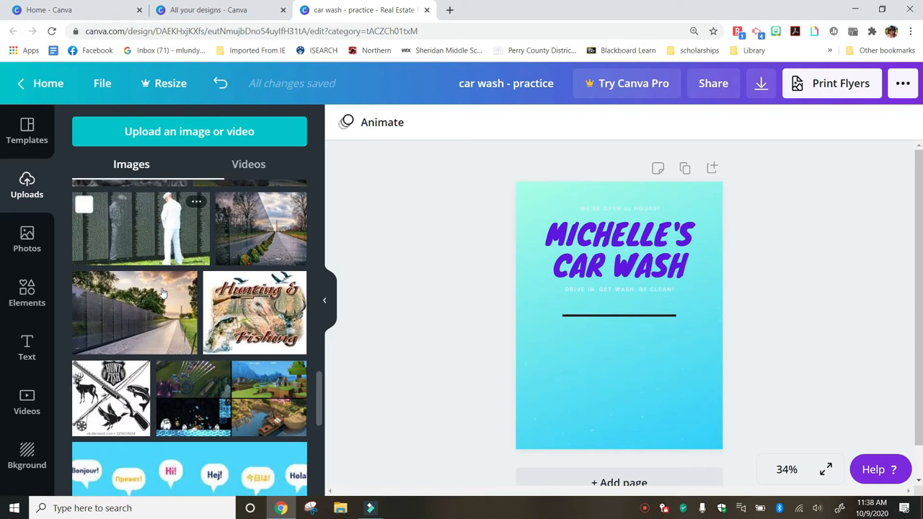
scroll(163, 294, down, 7)
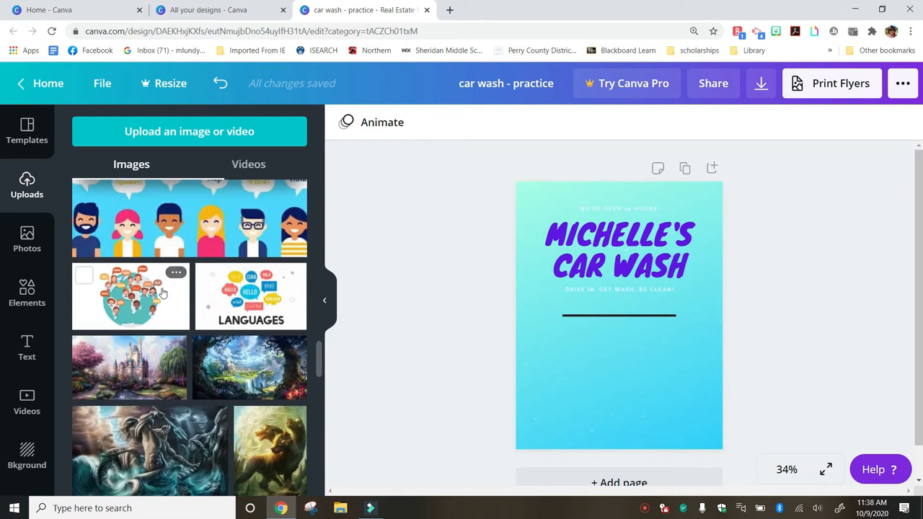
scroll(163, 294, down, 10)
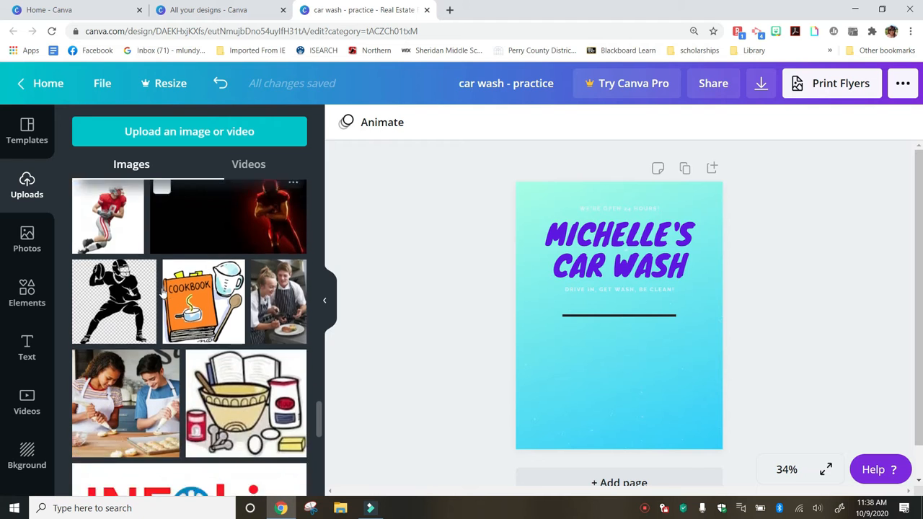
scroll(163, 294, down, 6)
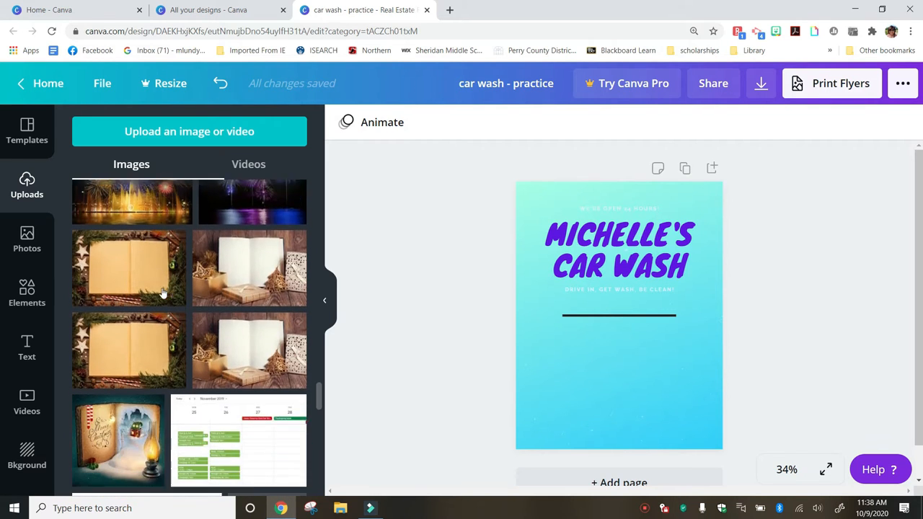
scroll(163, 294, down, 8)
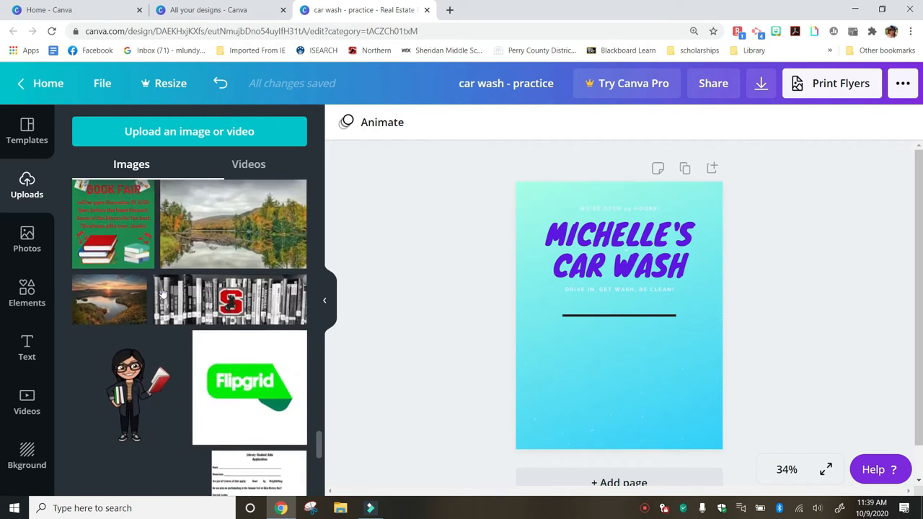
scroll(163, 294, down, 8)
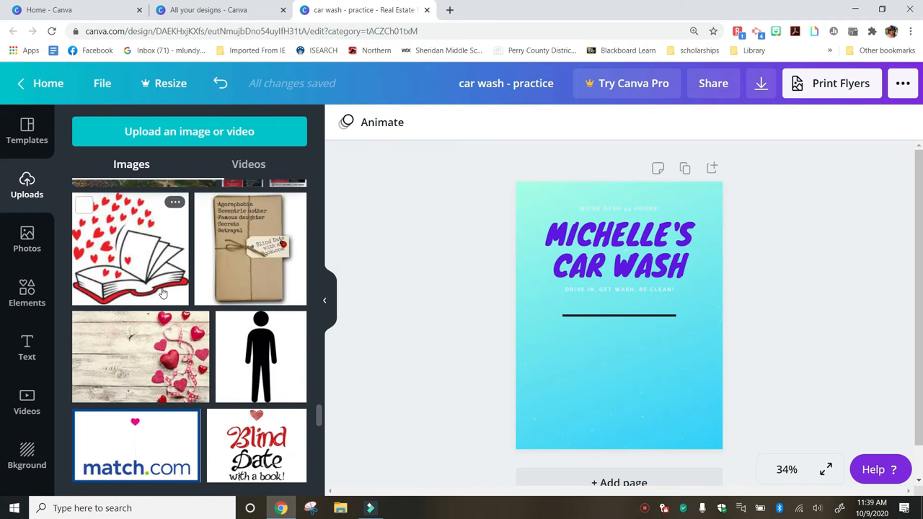
scroll(163, 293, down, 8)
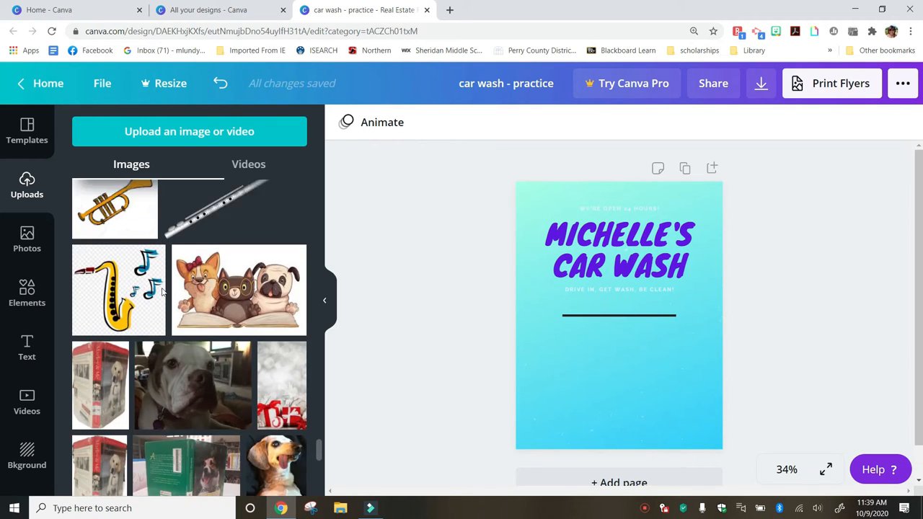
scroll(163, 292, down, 8)
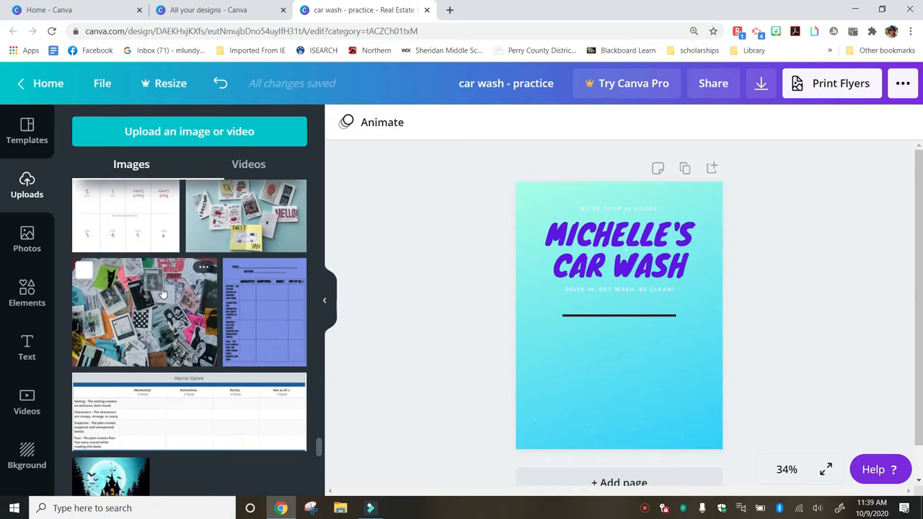
scroll(163, 293, down, 8)
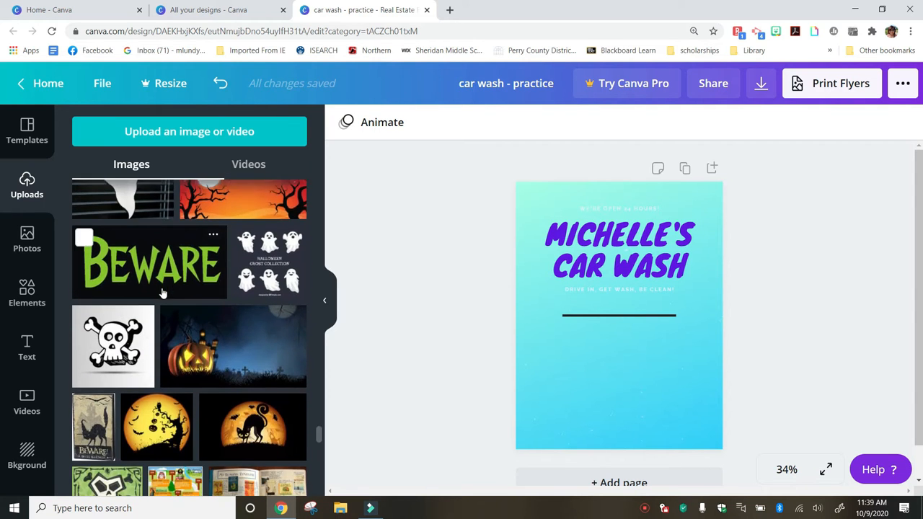
scroll(162, 290, down, 3)
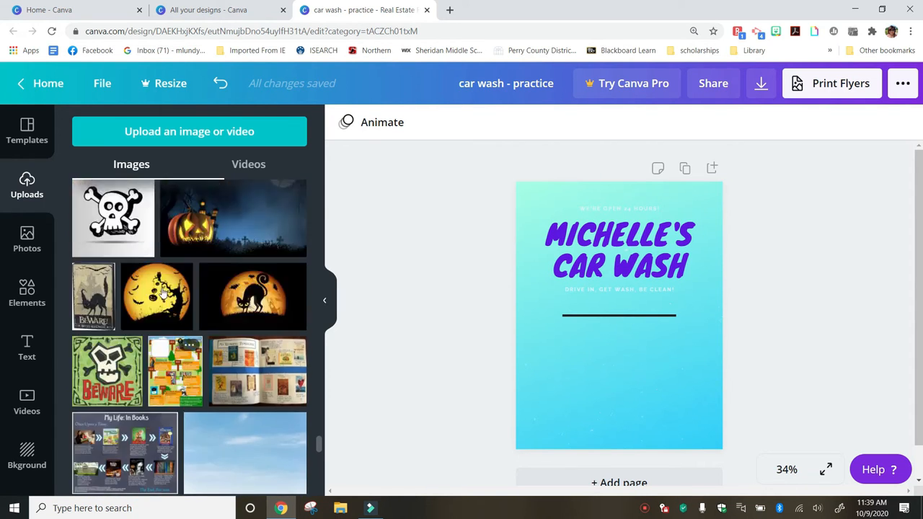
scroll(163, 292, down, 10)
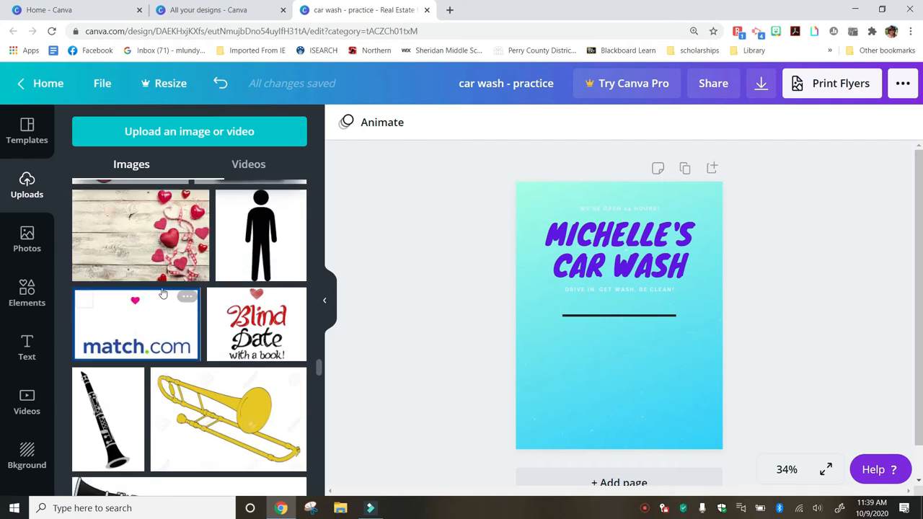
scroll(163, 293, down, 15)
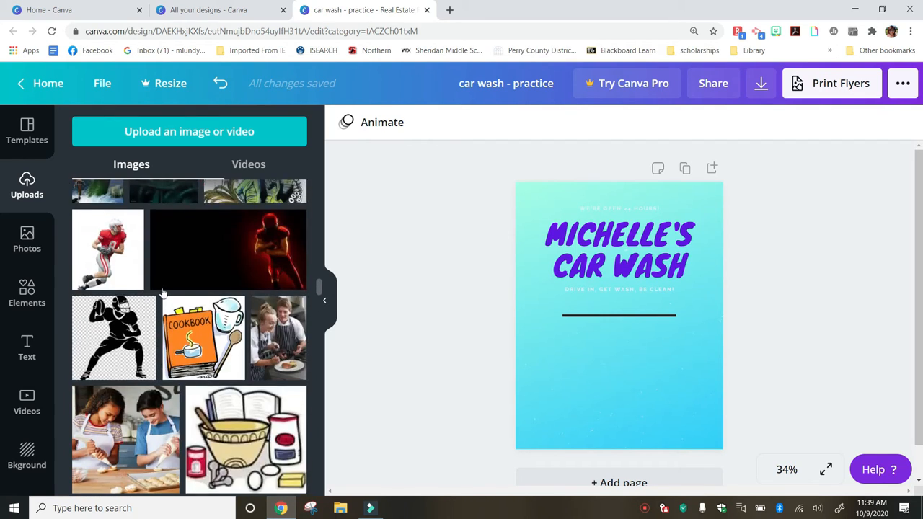
scroll(162, 292, down, 15)
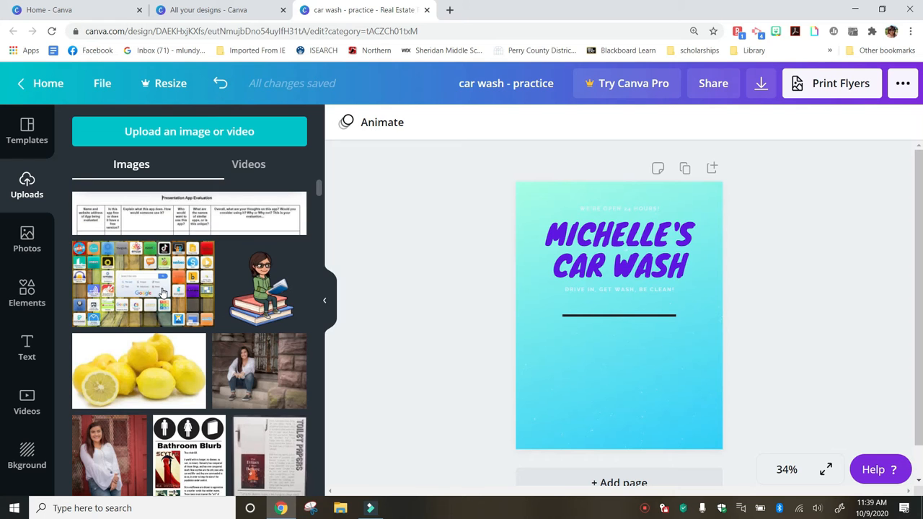
Search Photos for 'car' and scroll through the free and Pro results
click(24, 243)
click(117, 133)
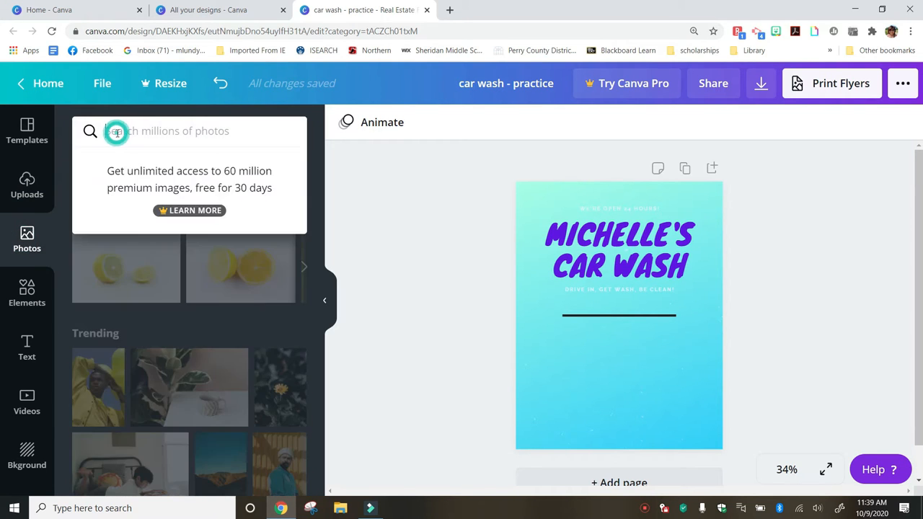
text(car)
key(Return)
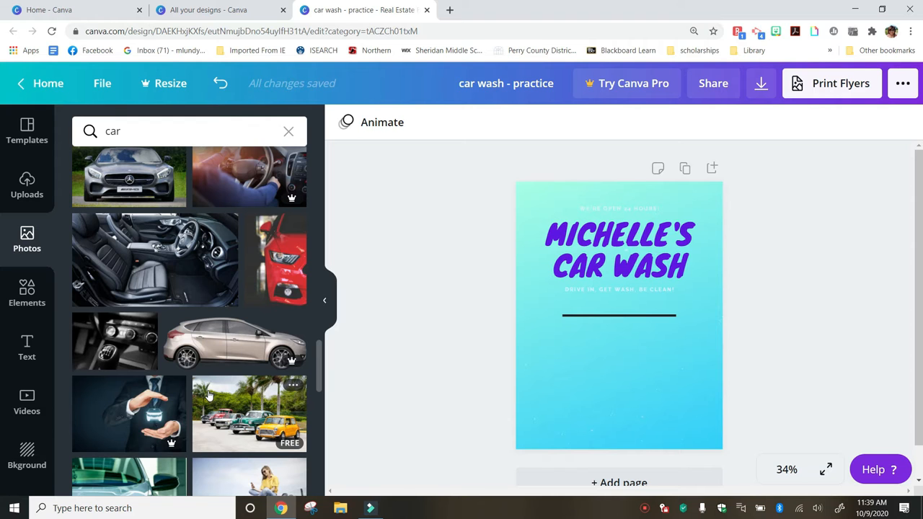
scroll(209, 396, down, 3)
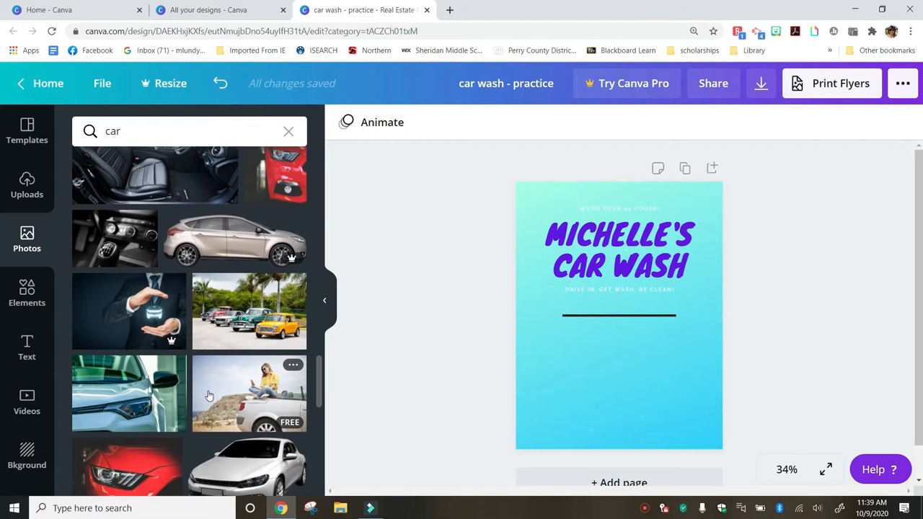
scroll(209, 396, down, 5)
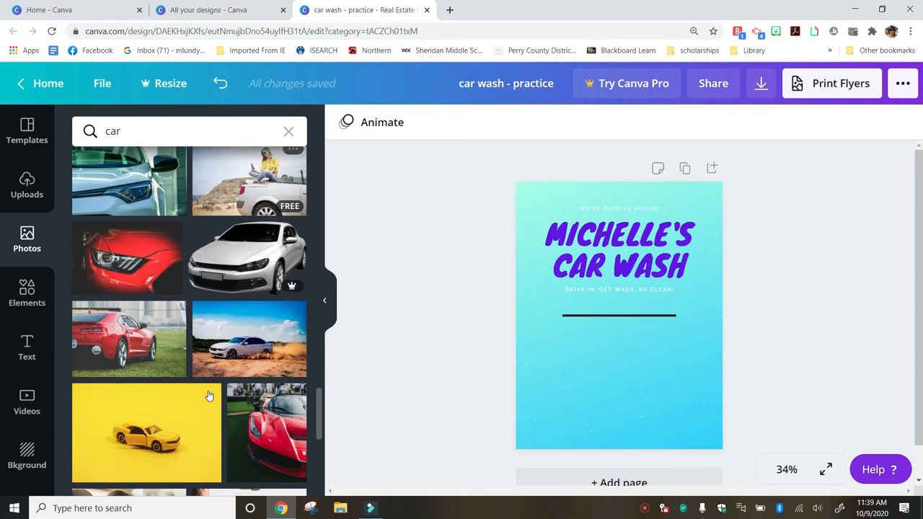
scroll(209, 396, down, 3)
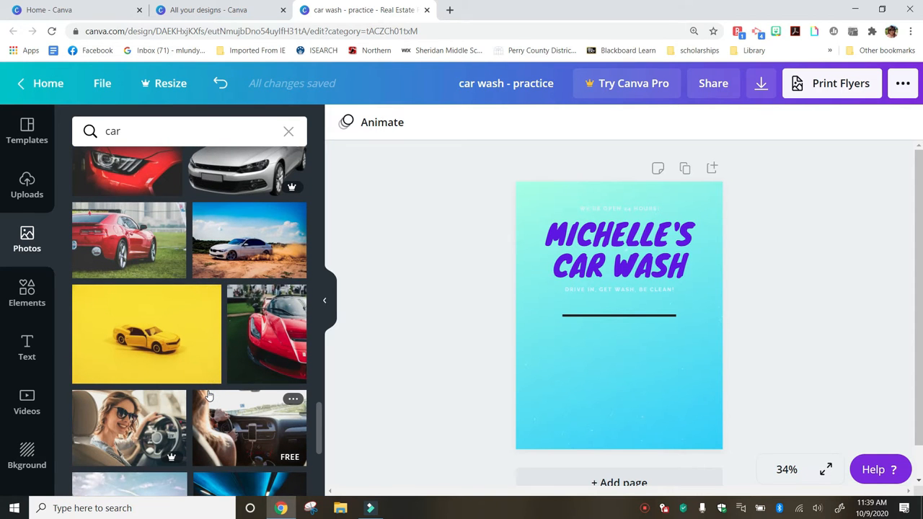
scroll(209, 396, down, 2)
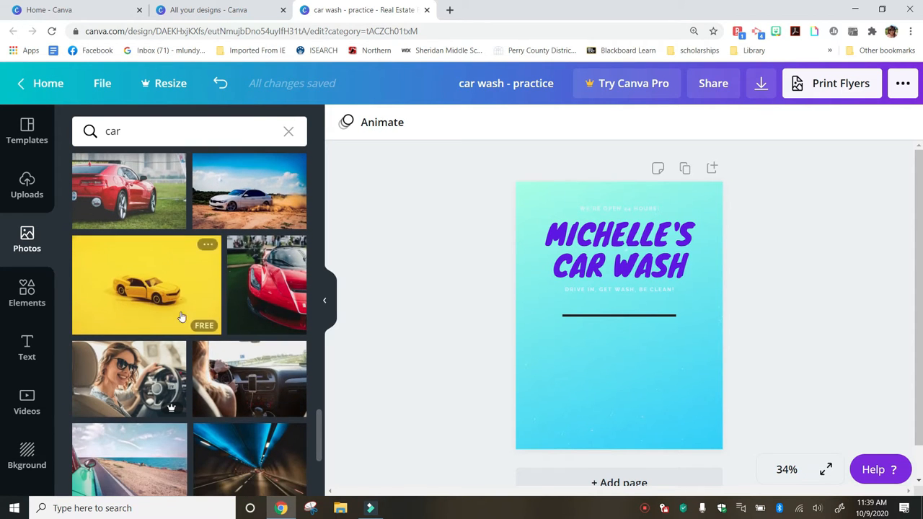
click(181, 302)
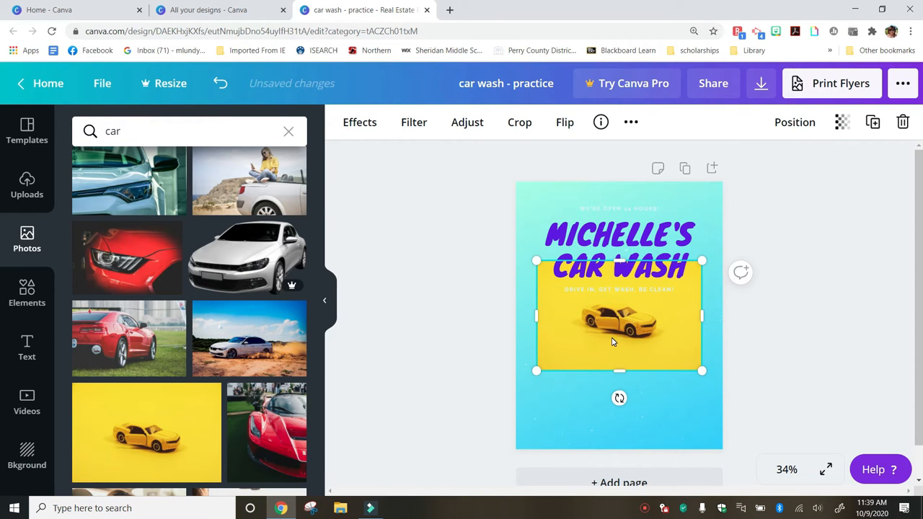
drag(579, 350, 581, 388)
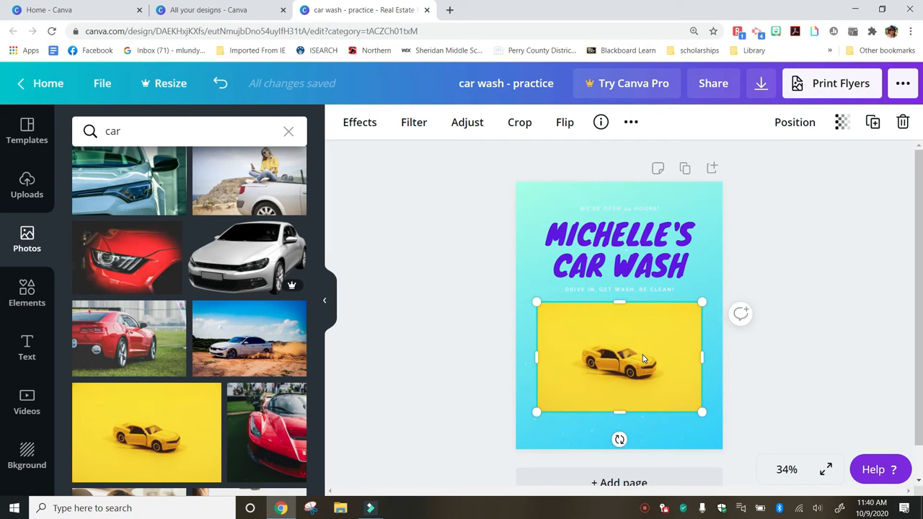
click(903, 123)
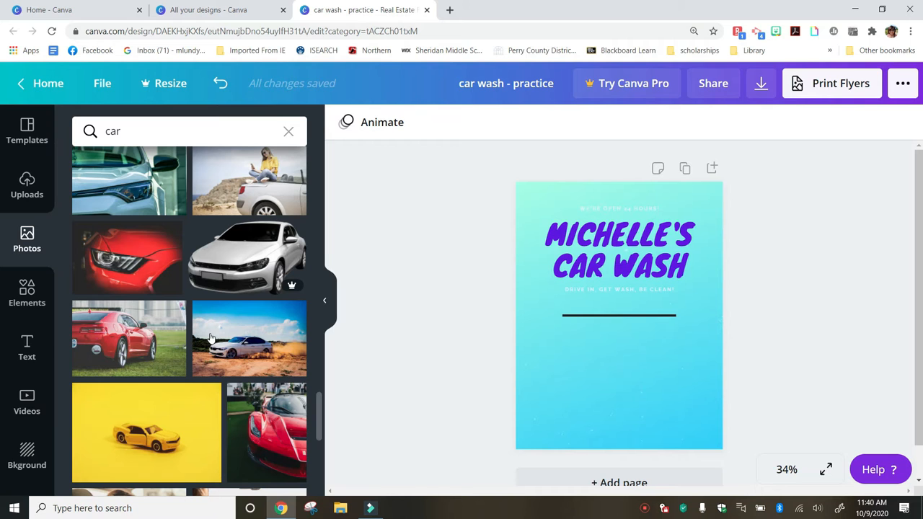
scroll(210, 337, down, 5)
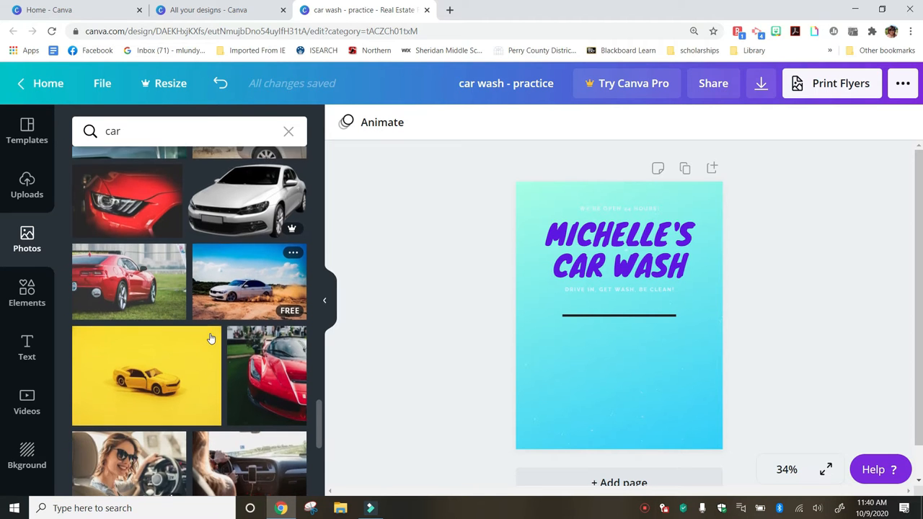
scroll(211, 337, down, 2)
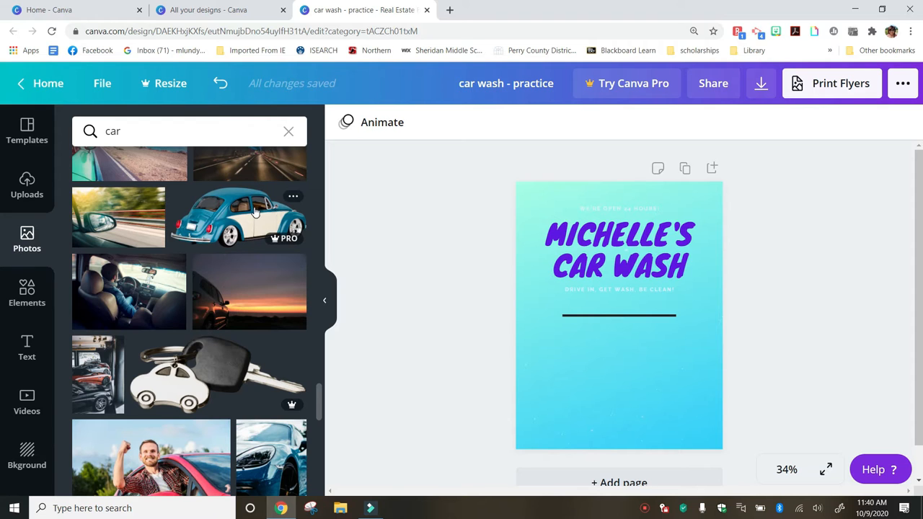
scroll(226, 279, down, 2)
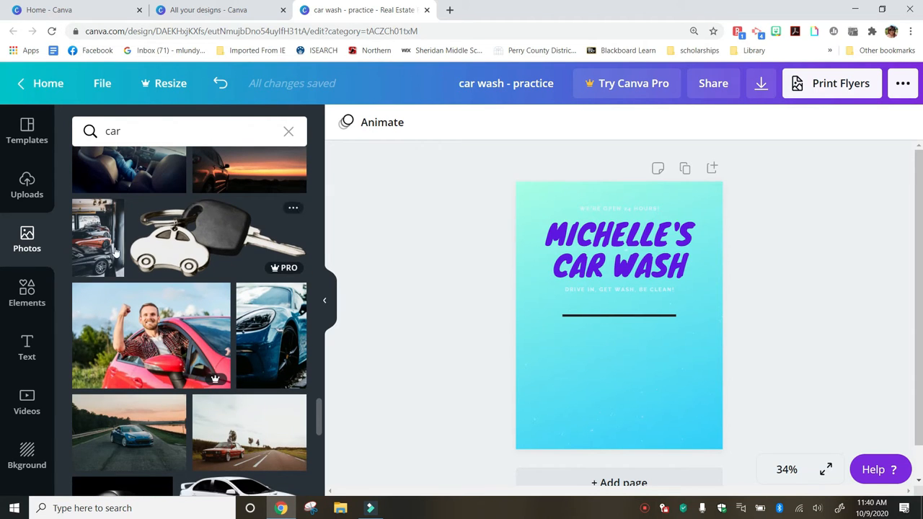
Open Elements and page back and forth through the Recently used carousel
click(38, 295)
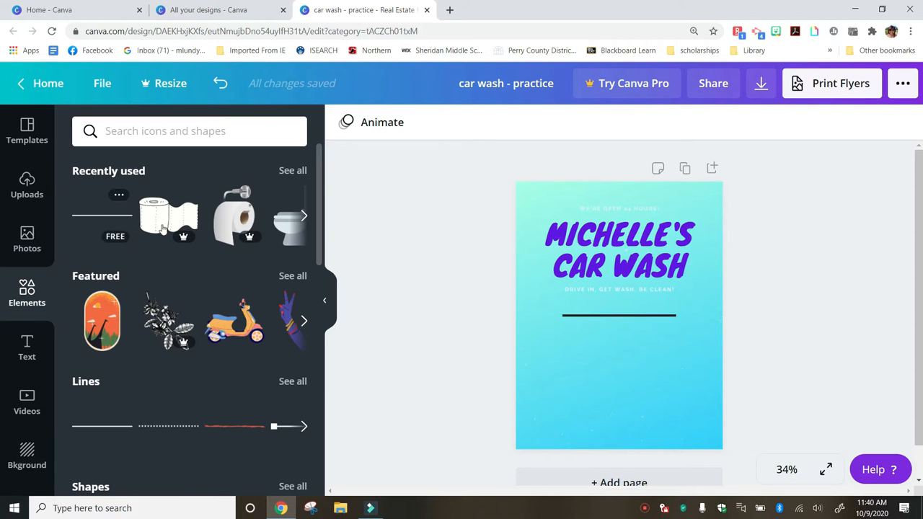
click(304, 216)
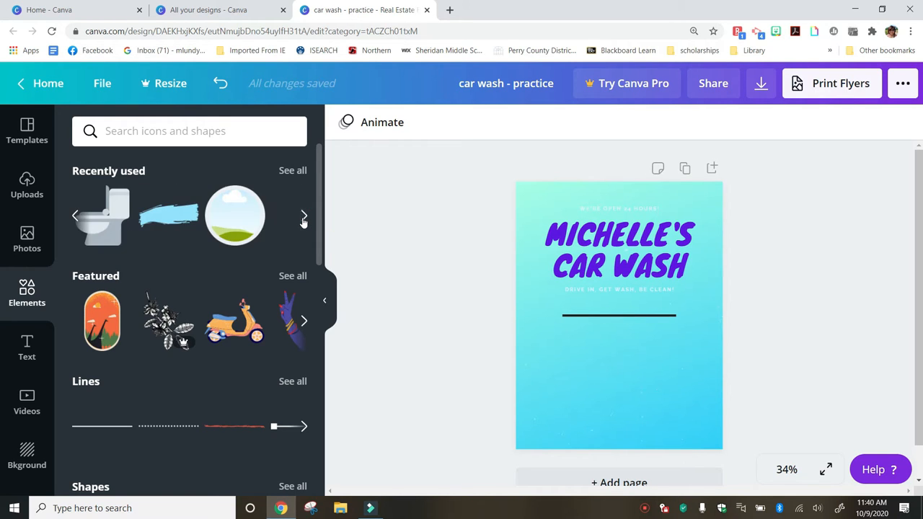
click(304, 216)
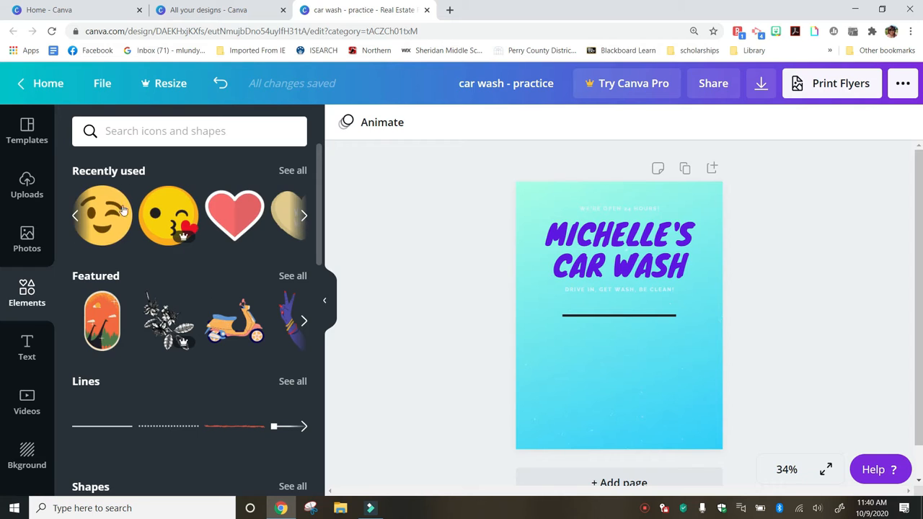
click(75, 217)
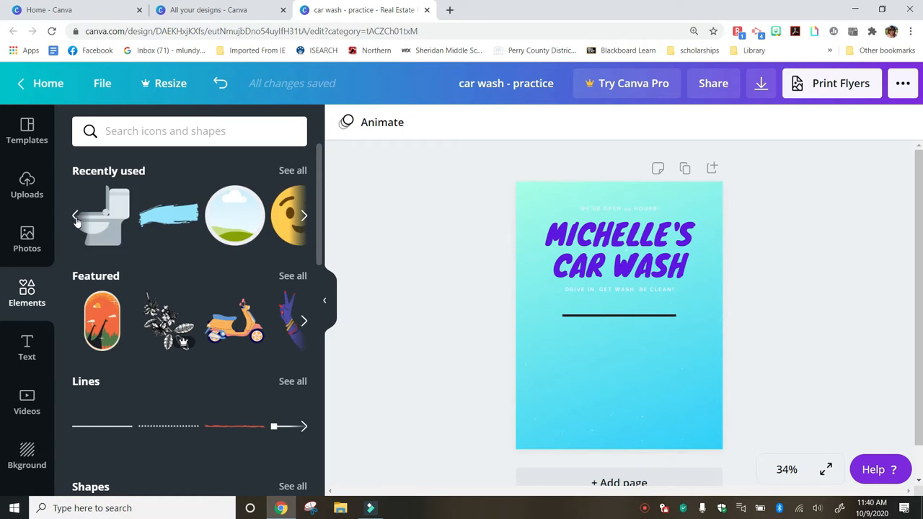
click(304, 216)
click(304, 217)
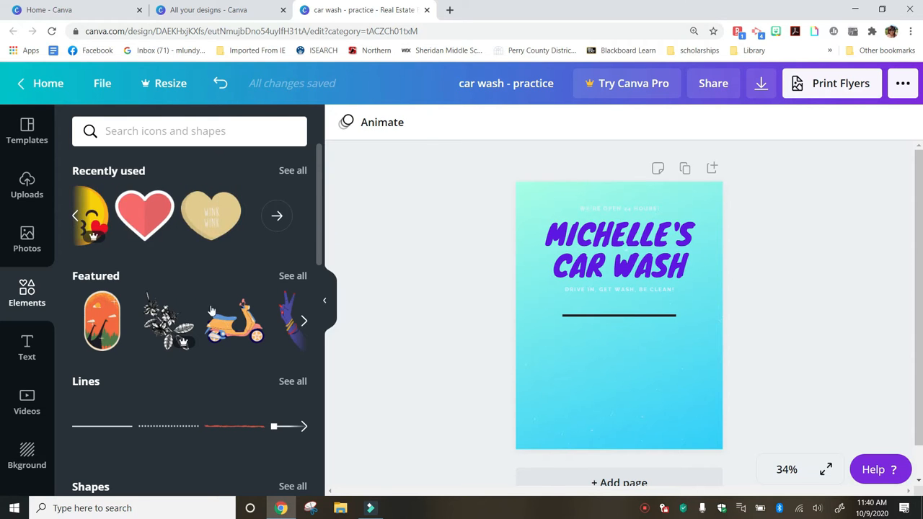
Scroll down through the Elements categories and back up toward the top
scroll(212, 326, down, 7)
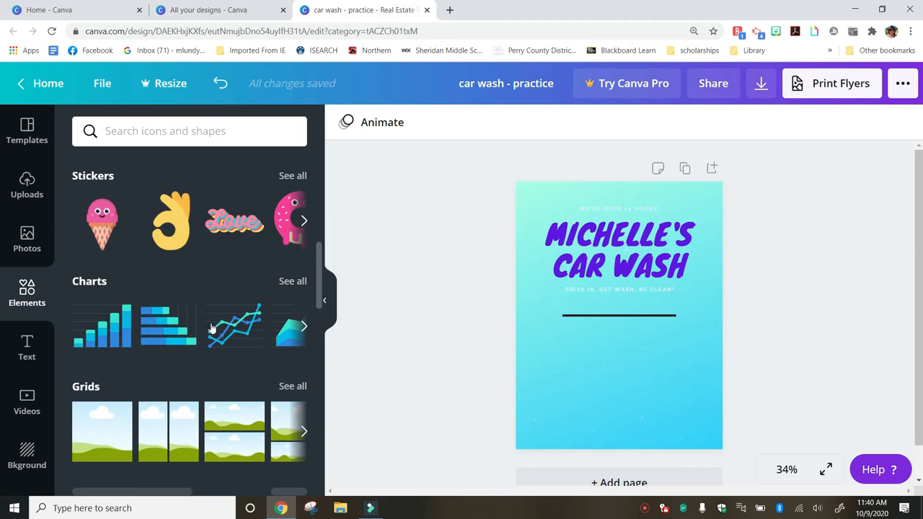
scroll(212, 329, down, 2)
scroll(212, 328, down, 4)
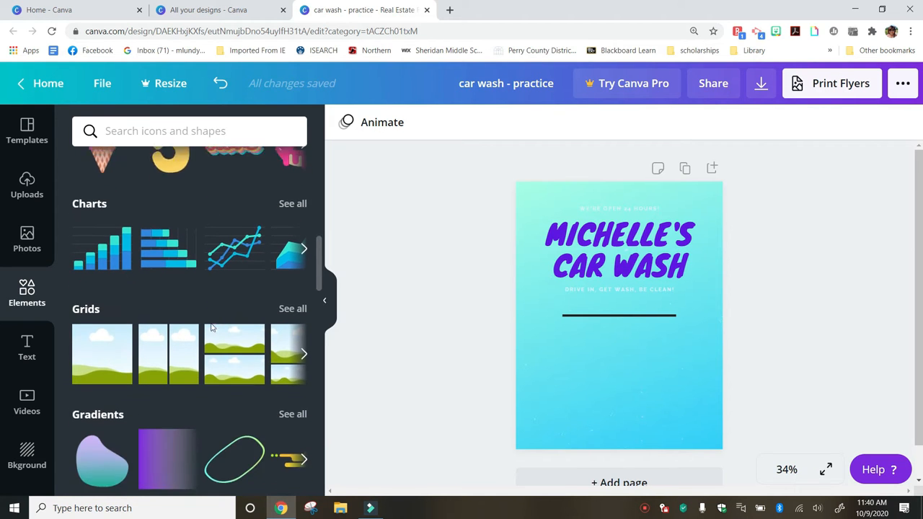
scroll(211, 327, down, 3)
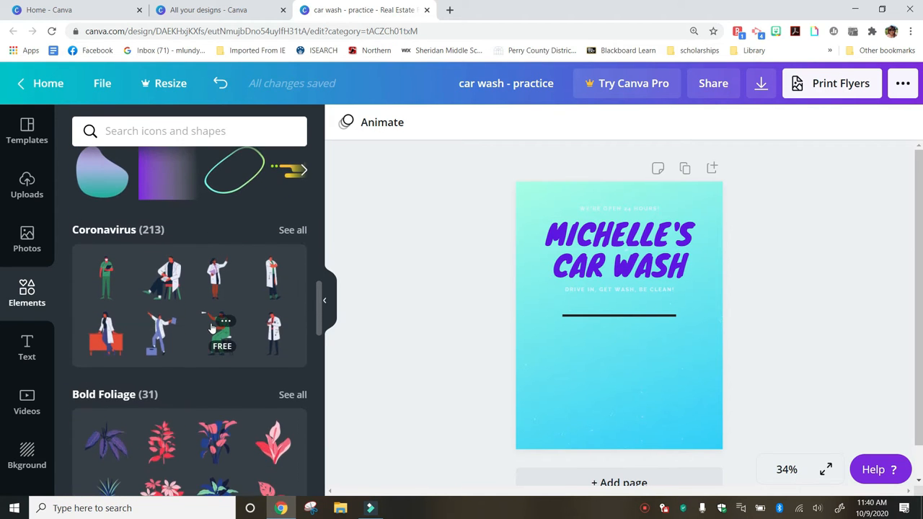
scroll(211, 328, down, 5)
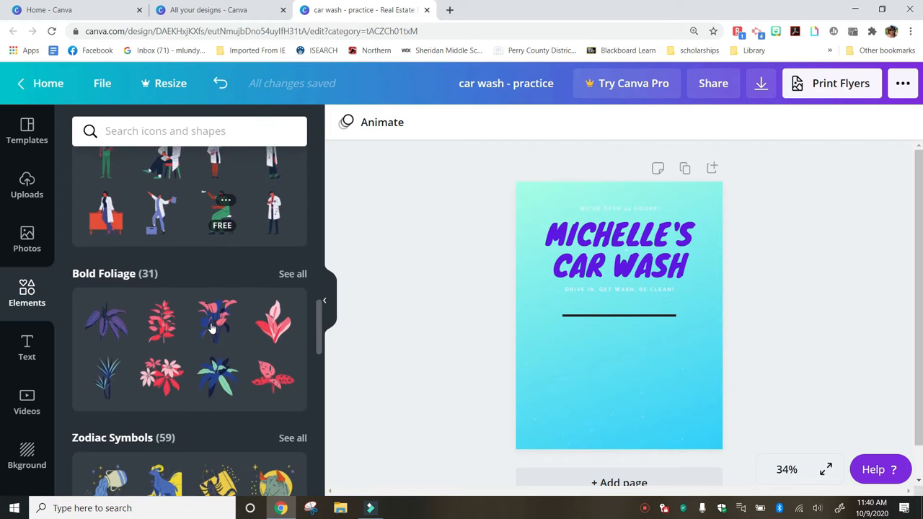
scroll(212, 328, down, 5)
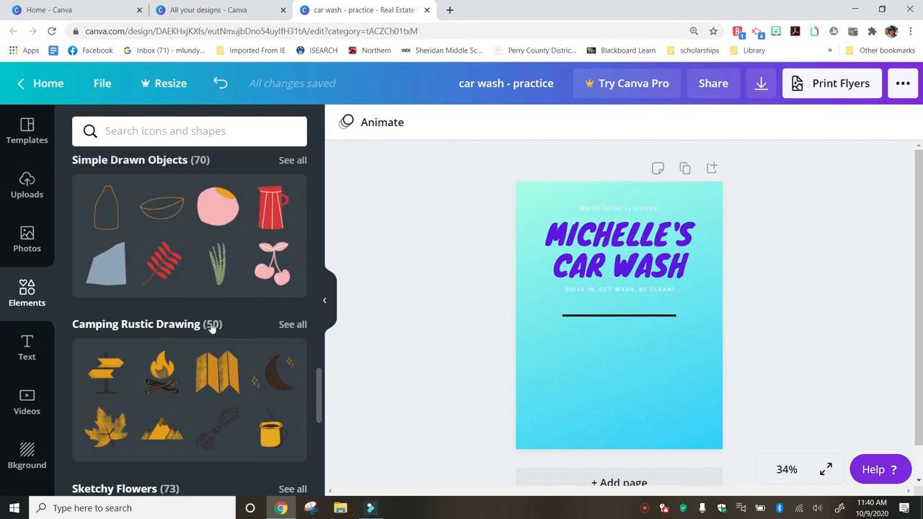
scroll(211, 328, up, 3)
scroll(211, 323, up, 15)
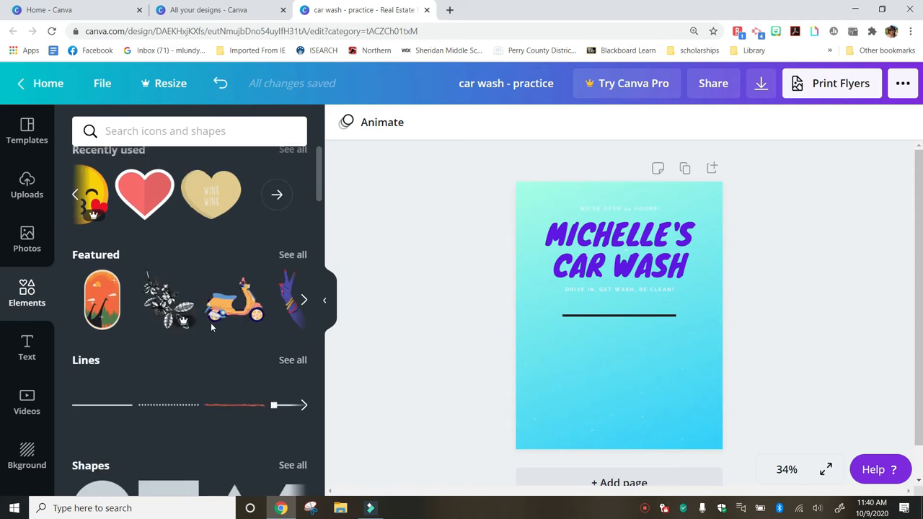
Search Elements for 'car' and scroll through the car graphic results
click(129, 128)
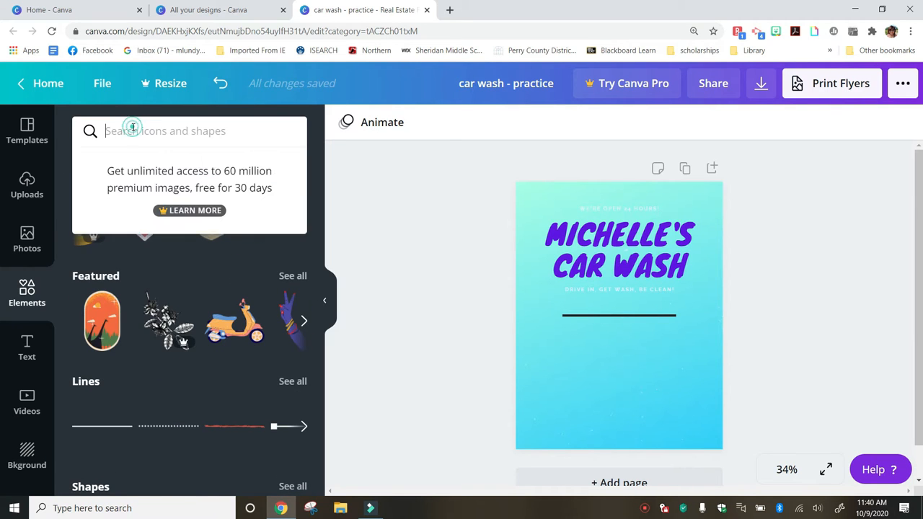
text(car)
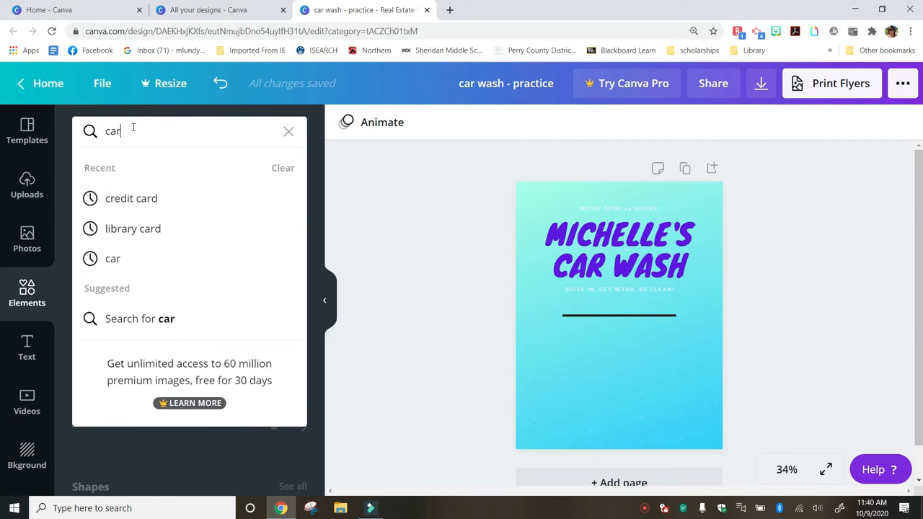
key(Return)
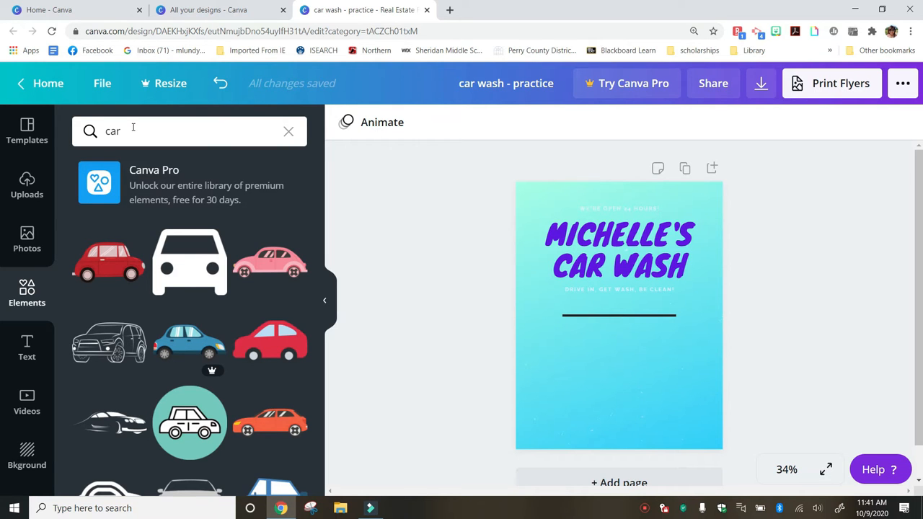
scroll(154, 292, down, 4)
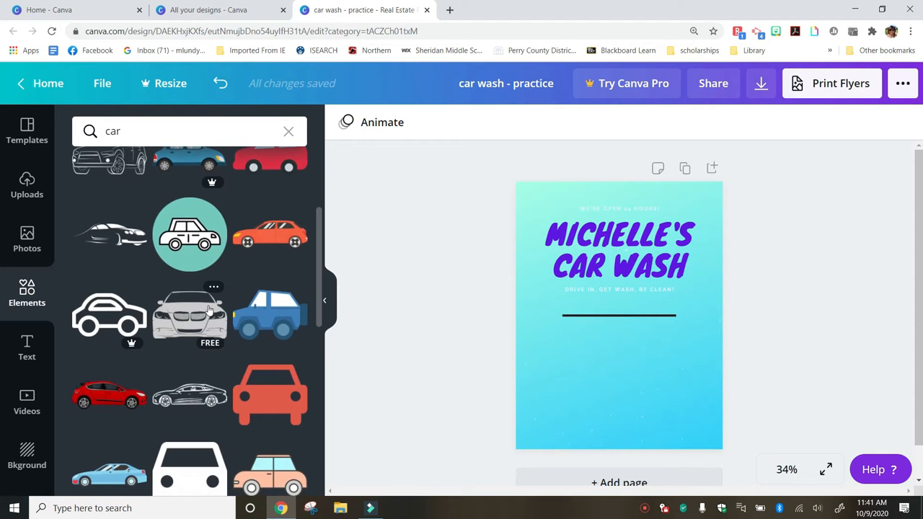
Add the blue jeep graphic below the divider line and enlarge it to fill the lower flyer
click(256, 330)
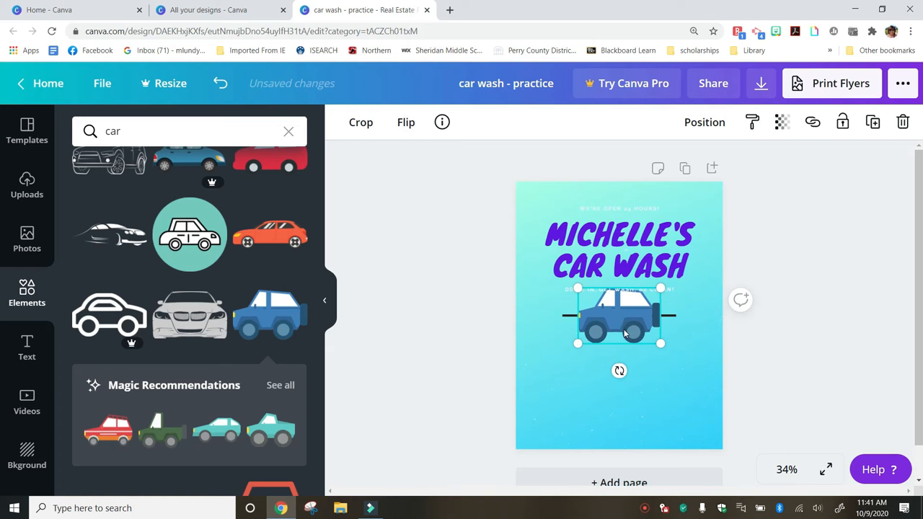
drag(625, 324, 627, 383)
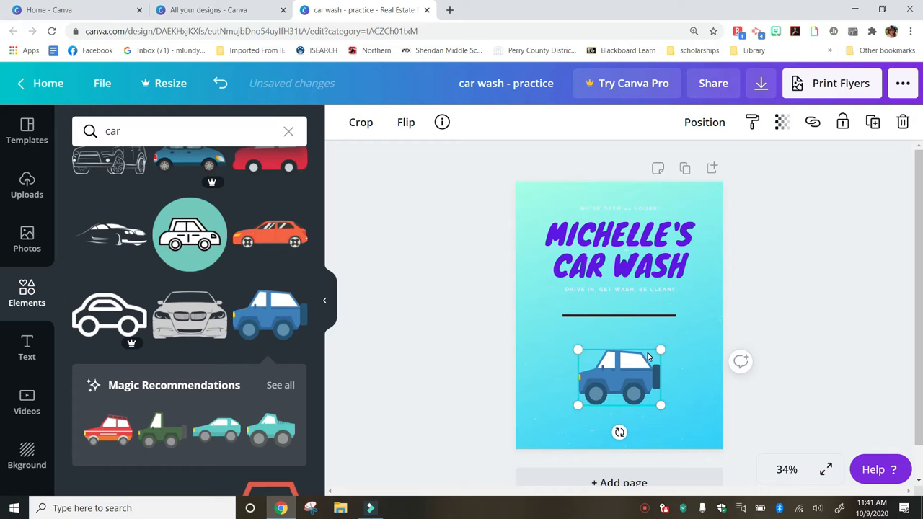
drag(660, 351, 701, 337)
drag(589, 335, 558, 315)
drag(631, 359, 620, 375)
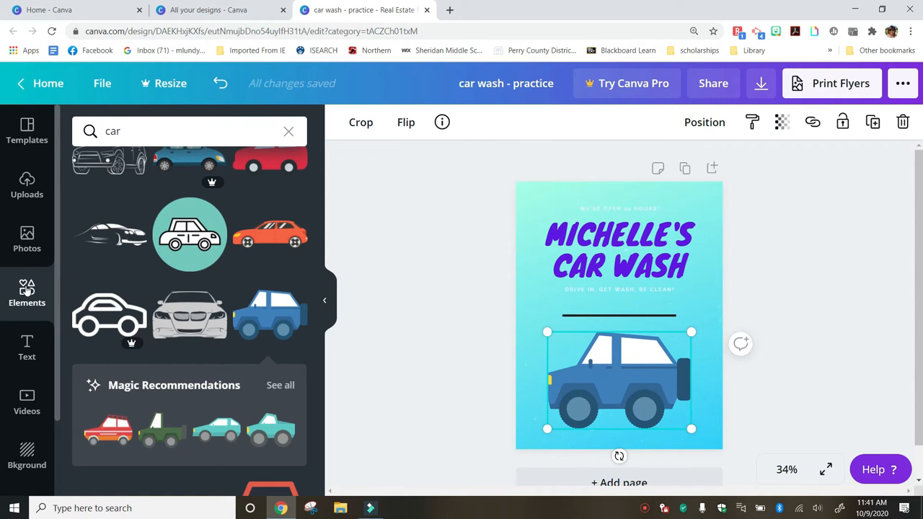
right_click(26, 343)
click(26, 342)
click(27, 347)
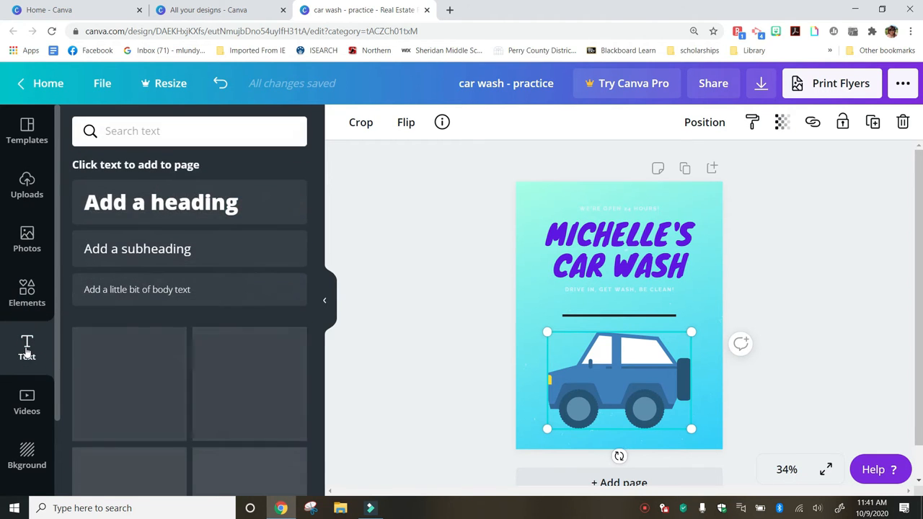
scroll(155, 303, down, 3)
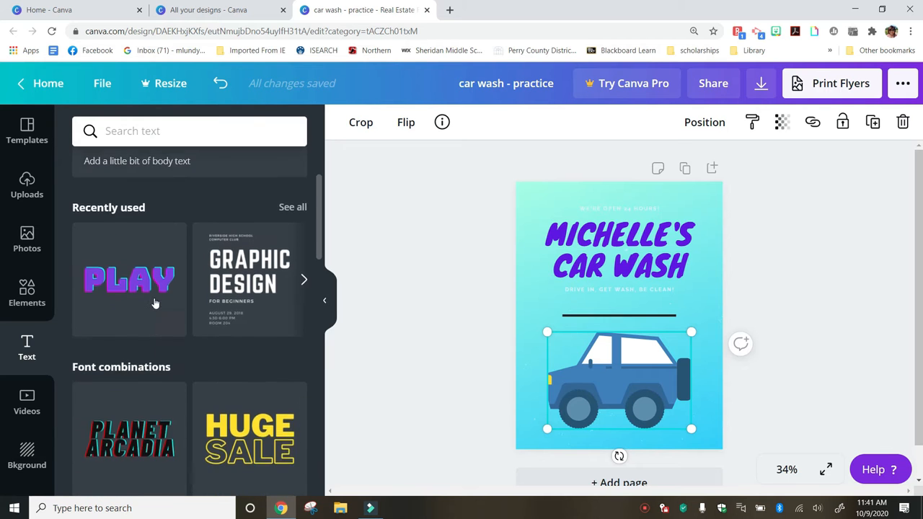
scroll(155, 303, down, 6)
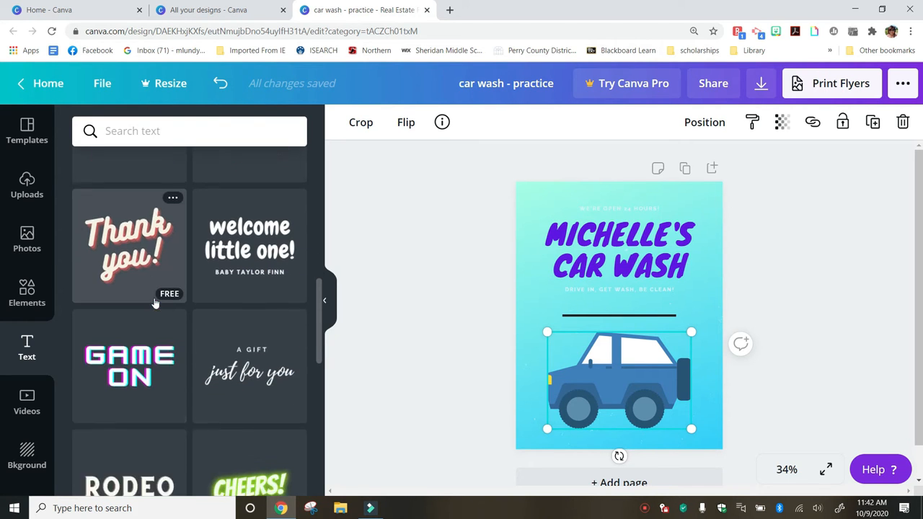
scroll(154, 302, down, 6)
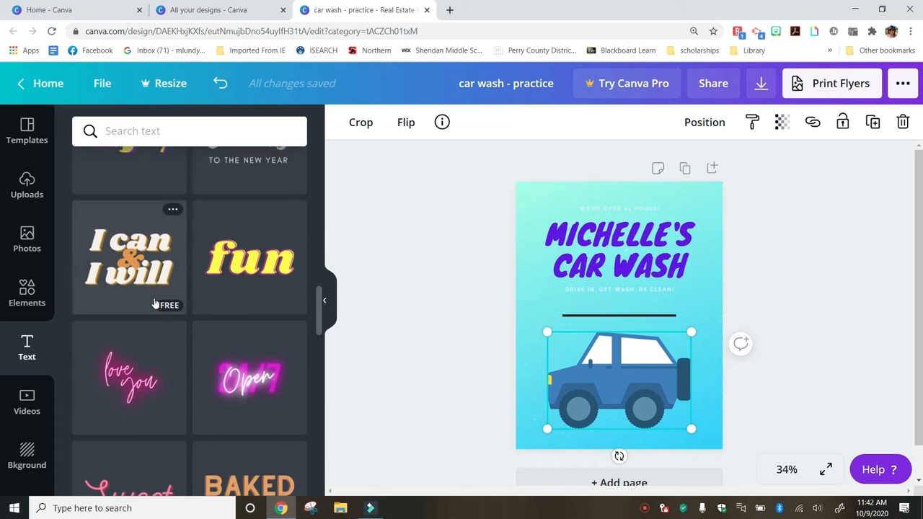
scroll(154, 303, down, 6)
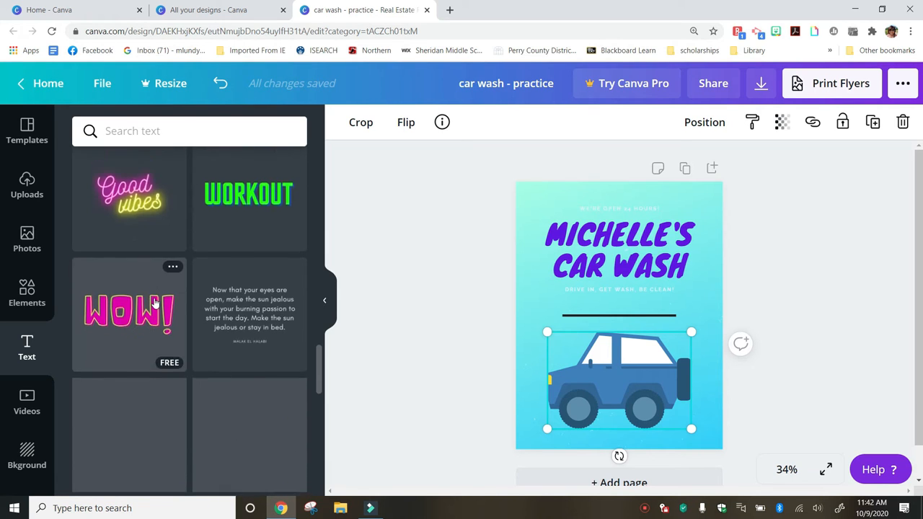
scroll(156, 289, up, 15)
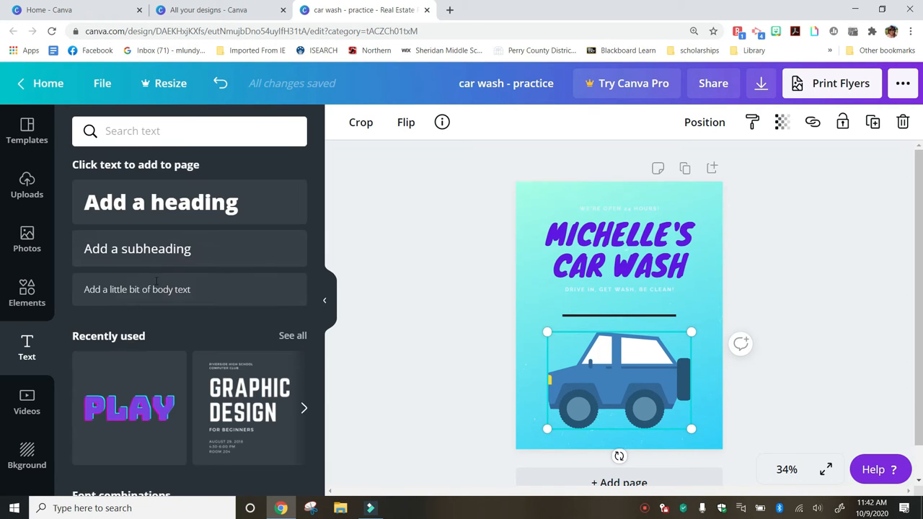
Add a new heading text box and clear its placeholder text
click(165, 227)
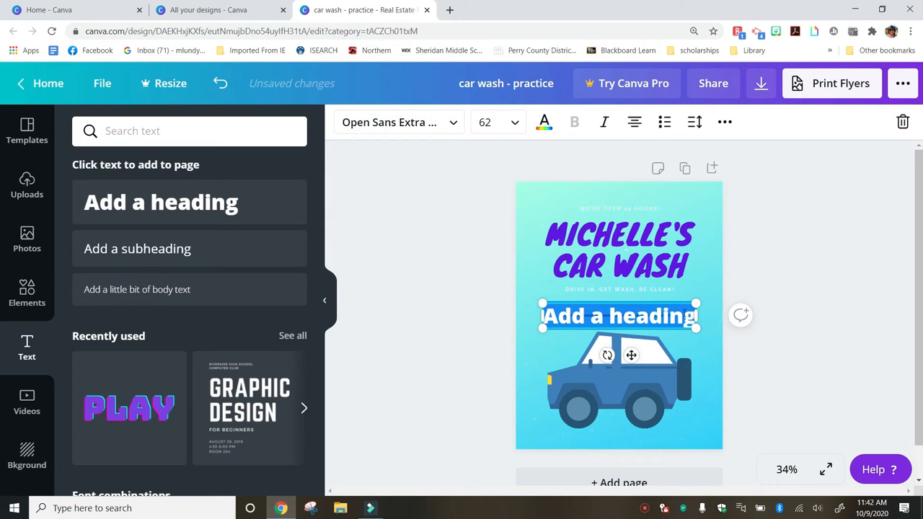
click(691, 318)
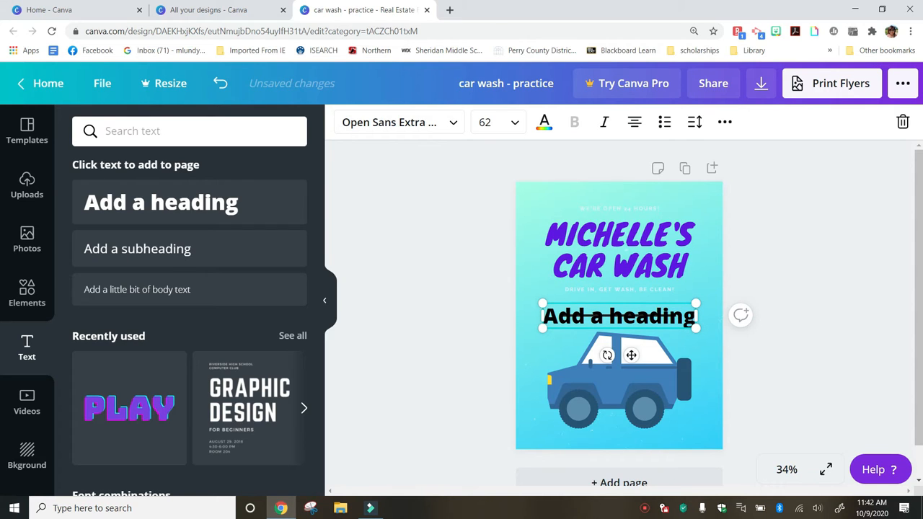
text(\)
key(BackSpace)
key(BackSpace)
key(BackSpace)
key(BackSpace)
key(BackSpace)
key(BackSpace)
key(BackSpace)
key(BackSpace)
key(BackSpace)
key(BackSpace)
key(BackSpace)
key(BackSpace)
key(BackSpace)
key(BackSpace)
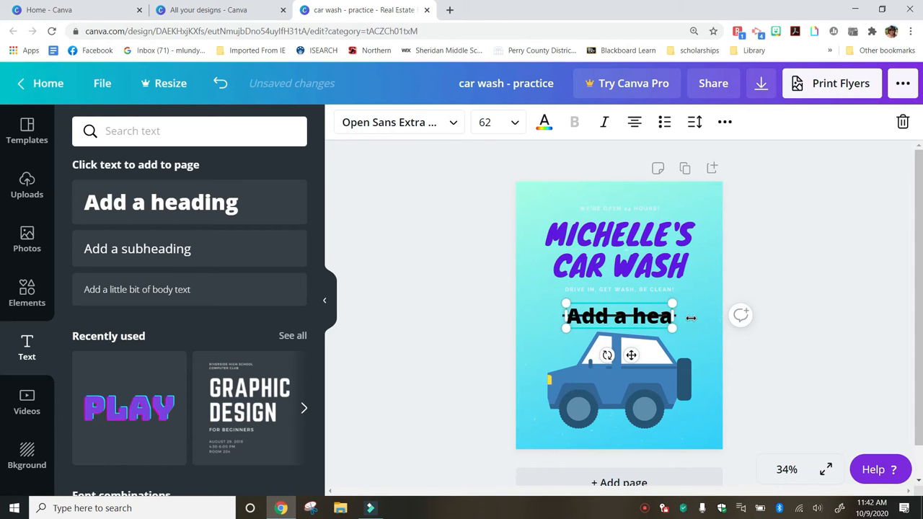
Set the text box to Knewave font in violet and widen it
click(621, 318)
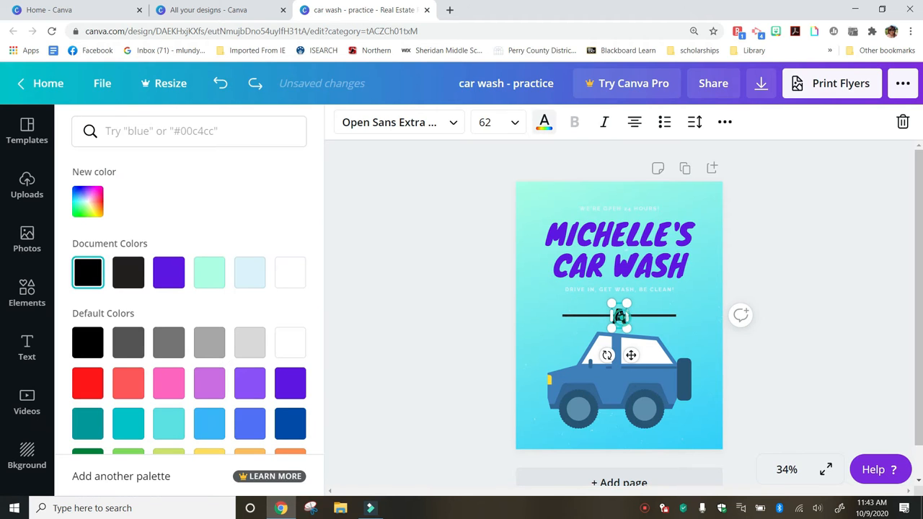
click(622, 318)
click(425, 129)
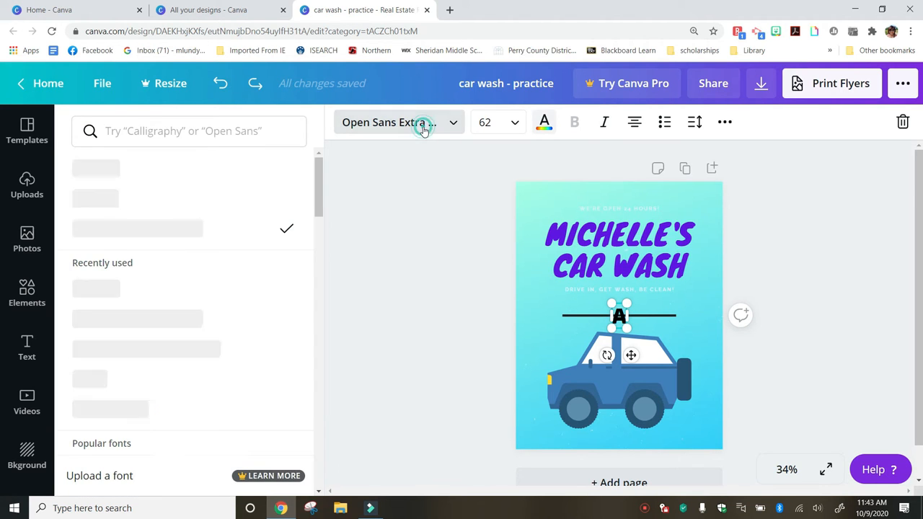
click(184, 177)
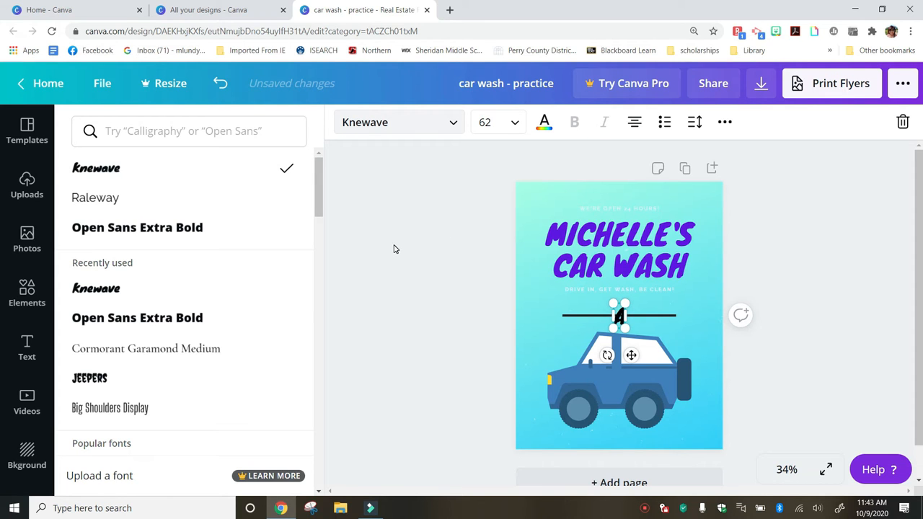
click(544, 123)
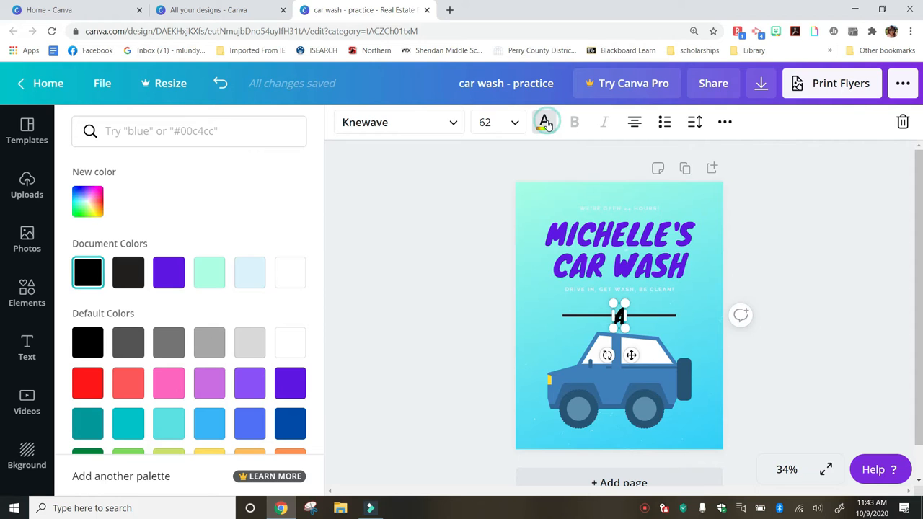
click(167, 285)
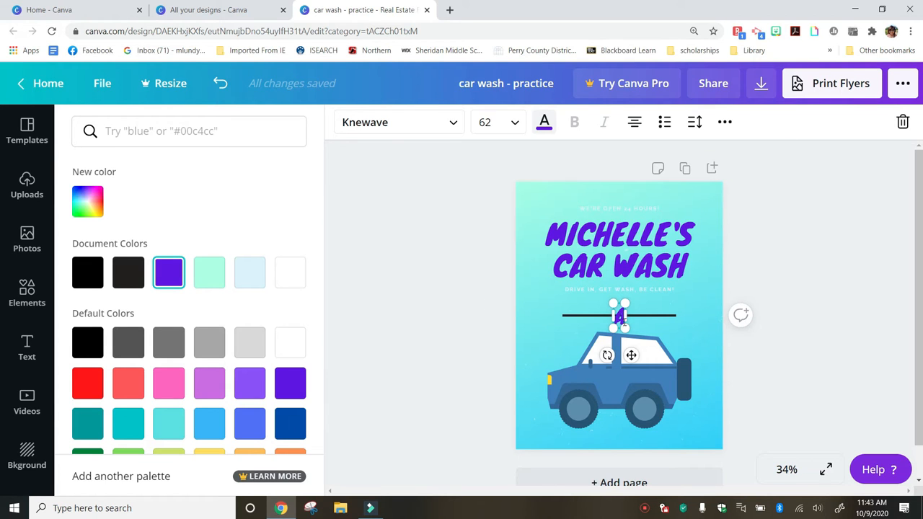
drag(623, 318, 631, 317)
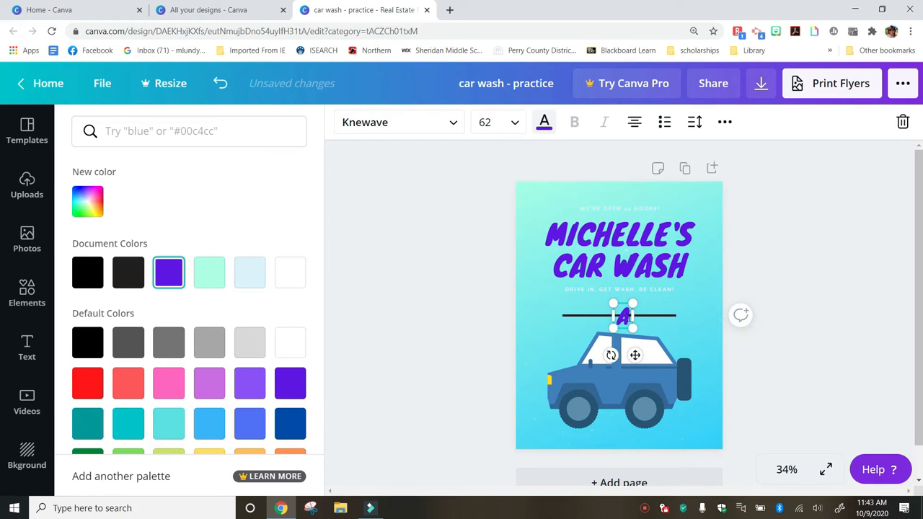
Type the car wash's street address on one line and centre it along the flyer's bottom edge
click(630, 318)
key(BackSpace)
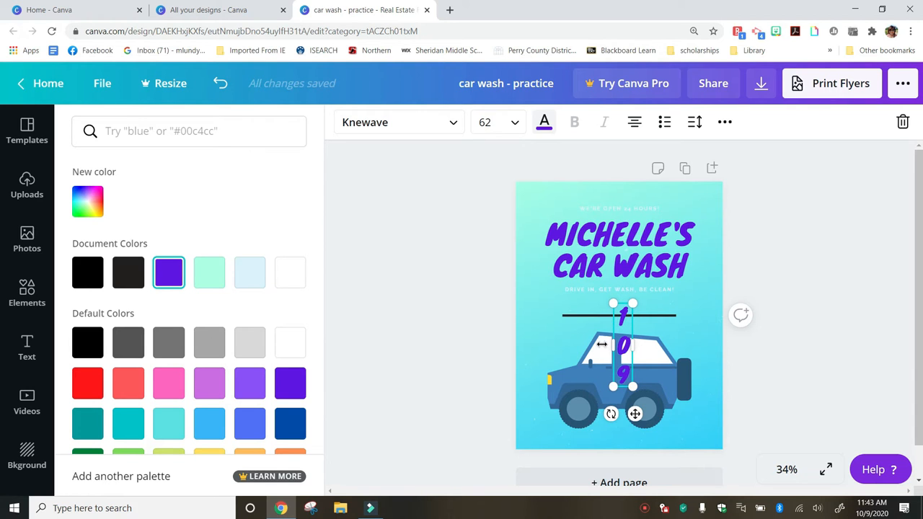
drag(610, 347, 524, 339)
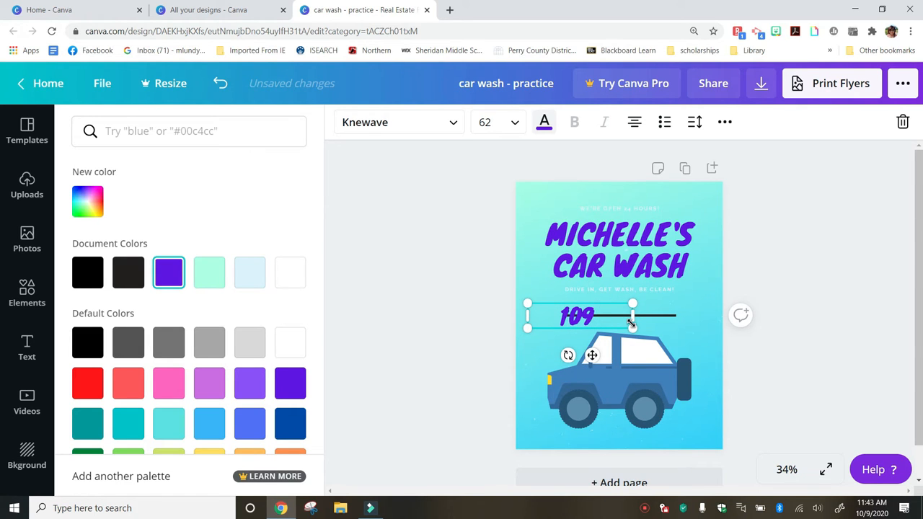
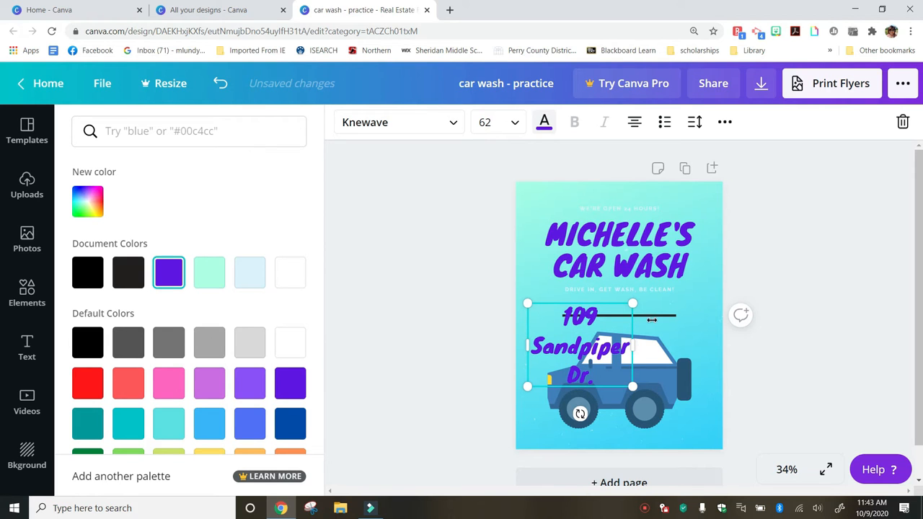
drag(634, 348, 703, 326)
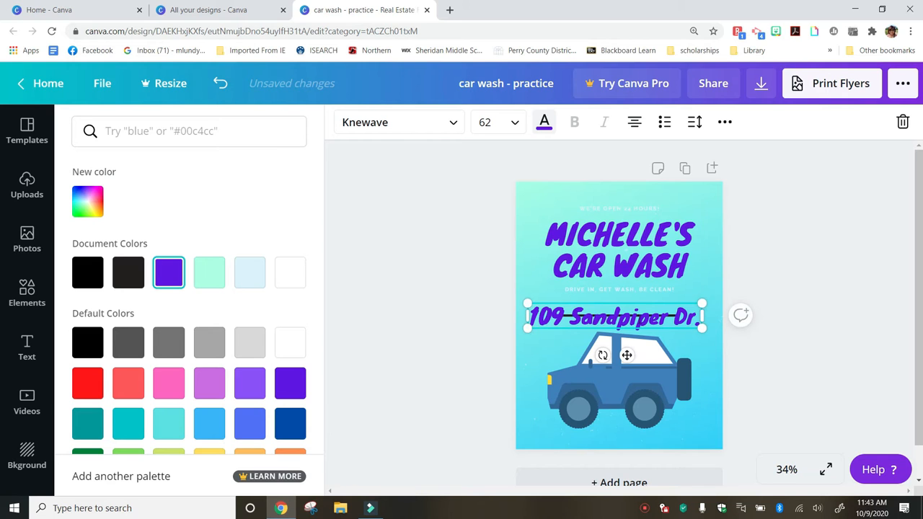
drag(639, 319, 641, 338)
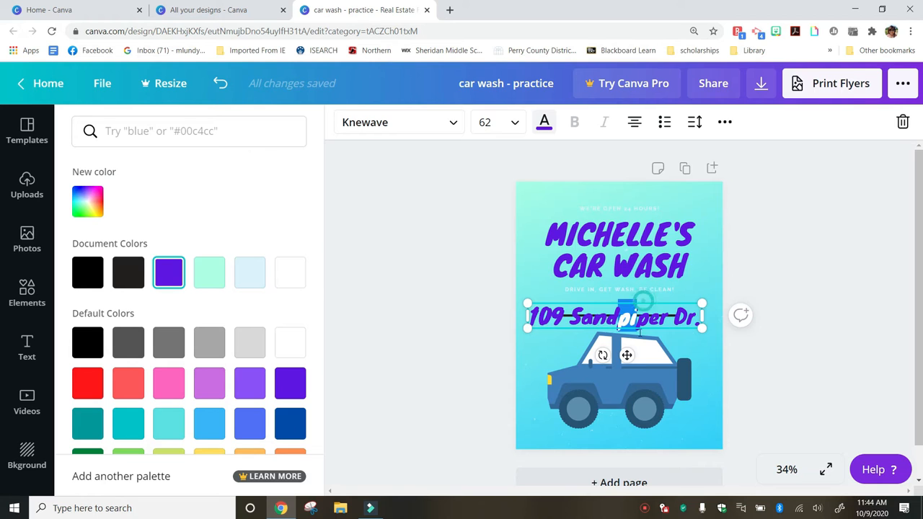
drag(644, 301, 644, 417)
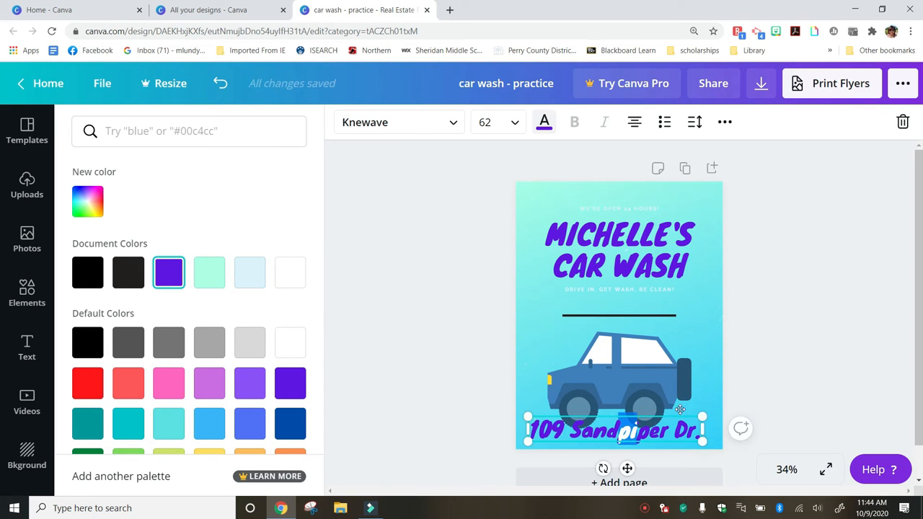
drag(638, 441, 644, 445)
Delete the tagline 'DRIVE IN, GET WASH, BE CLEAN!' under the title
click(700, 311)
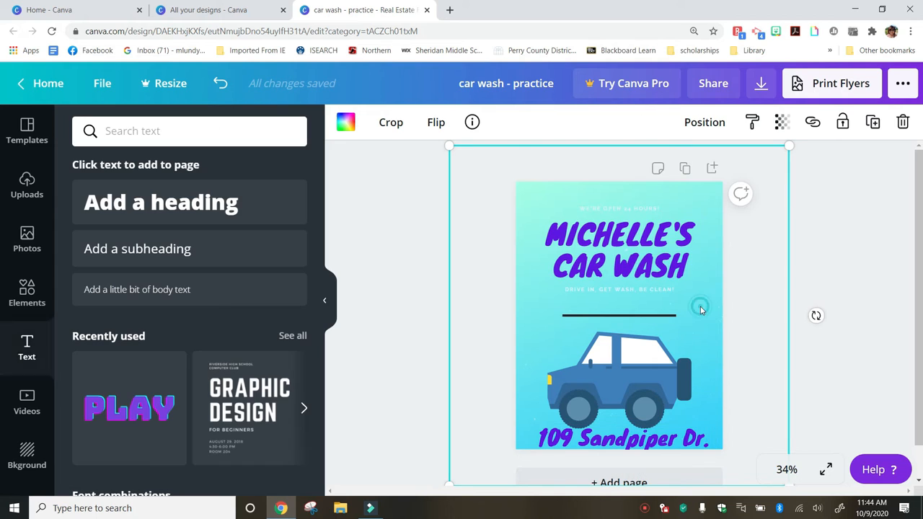
click(660, 291)
key(Delete)
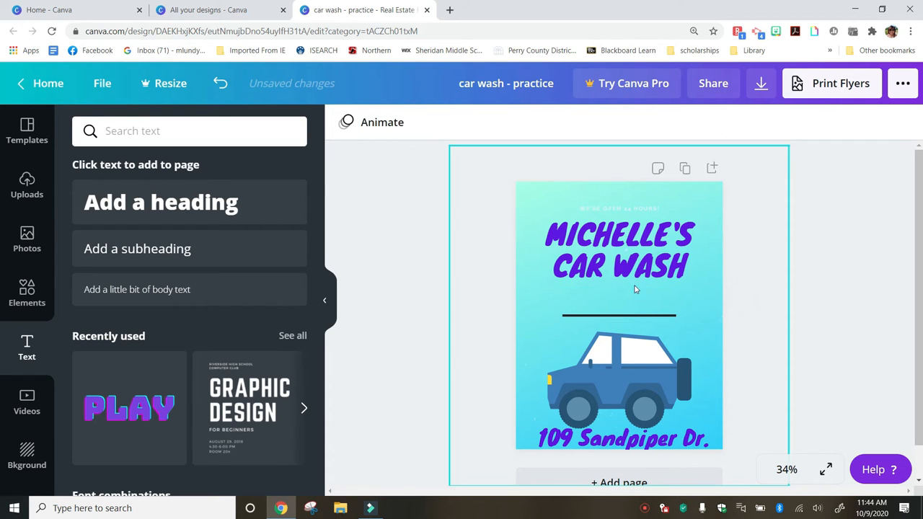
Add a new heading in Knewave font coloured purple
click(137, 199)
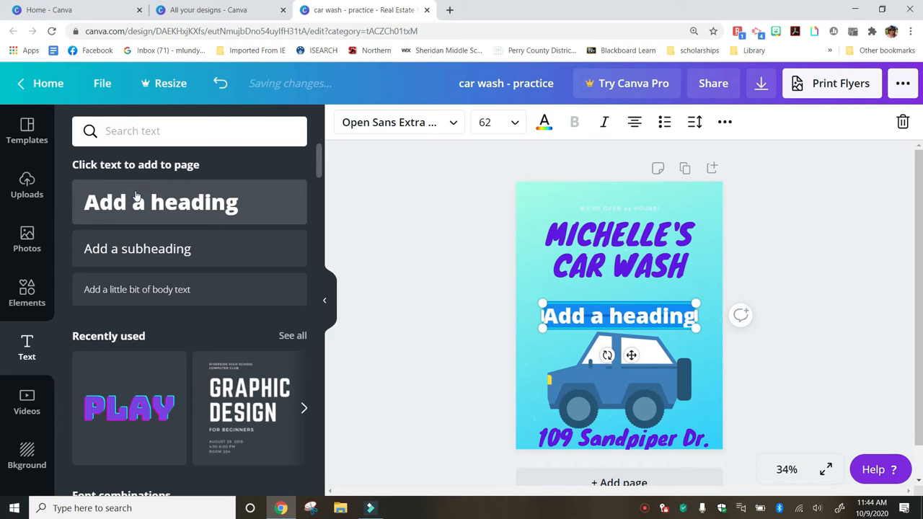
click(397, 128)
click(177, 170)
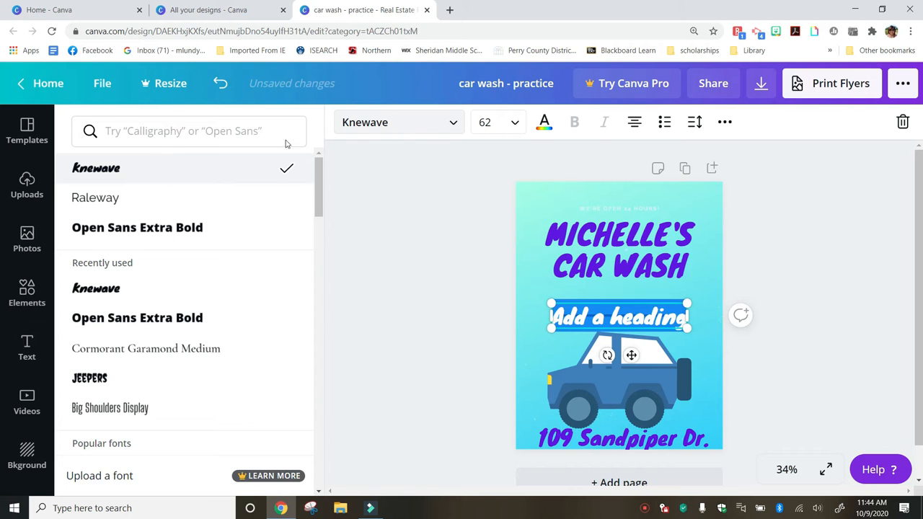
click(545, 123)
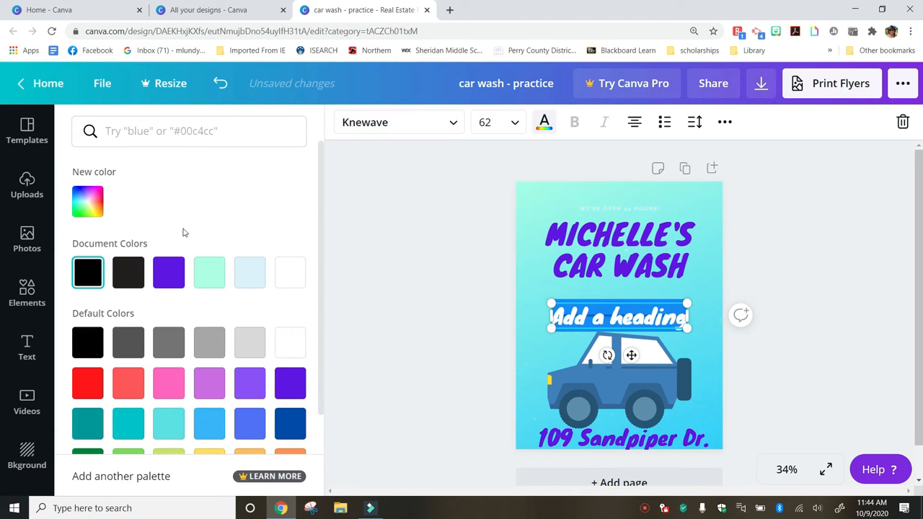
click(179, 271)
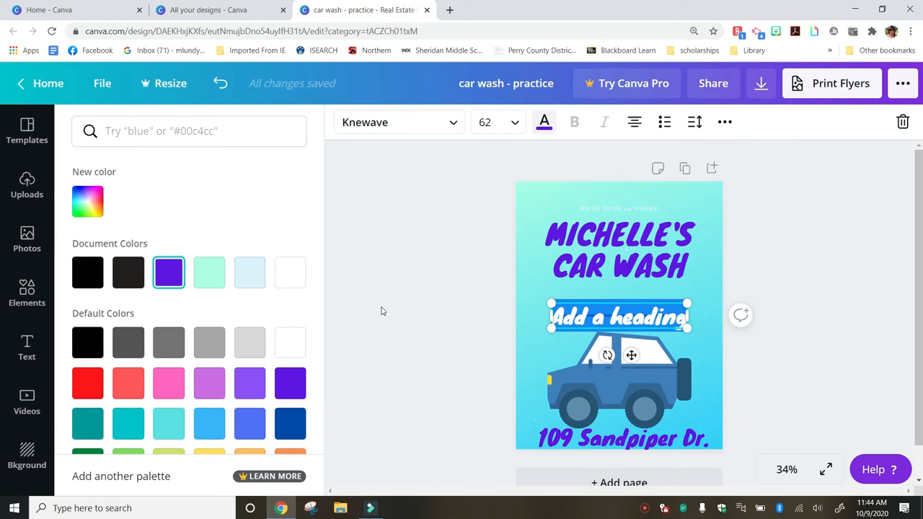
click(169, 278)
Change the heading text to 'Saturday' and move it just beneath the CAR WASH title
click(684, 319)
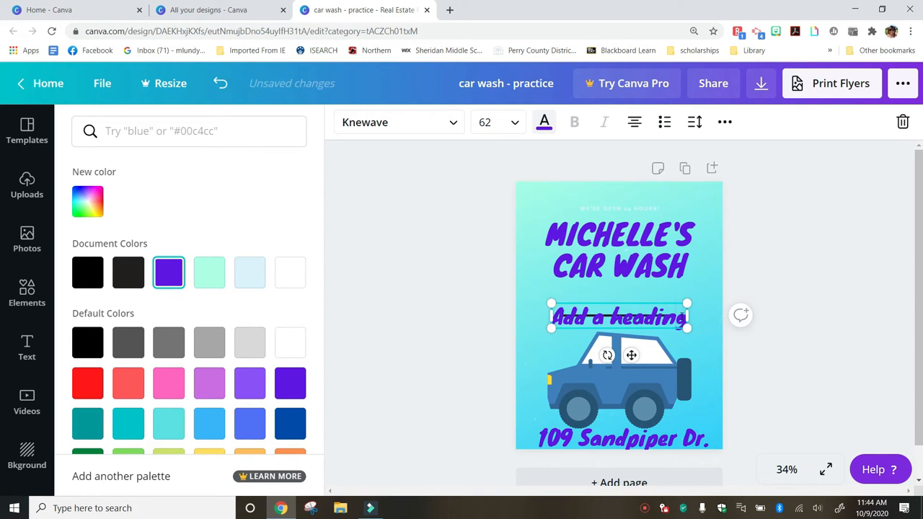
key(BackSpace)
key(BackSpace)
key(BackSpace)
key(BackSpace)
key(BackSpace)
key(BackSpace)
key(BackSpace)
key(BackSpace)
key(BackSpace)
key(BackSpace)
key(BackSpace)
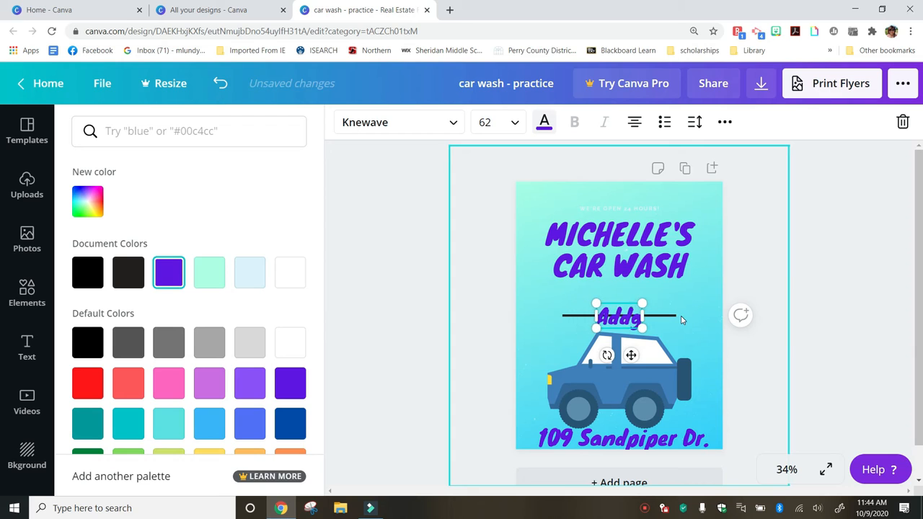
key(BackSpace)
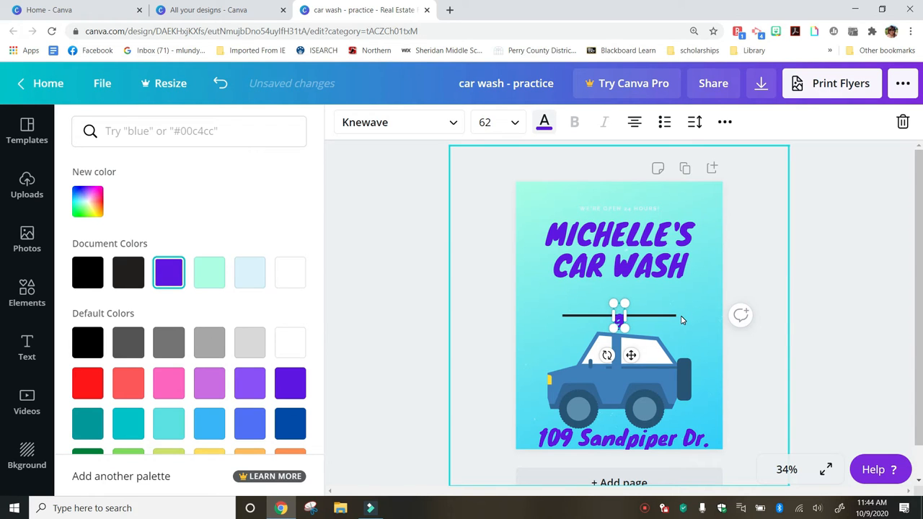
text(Satg)
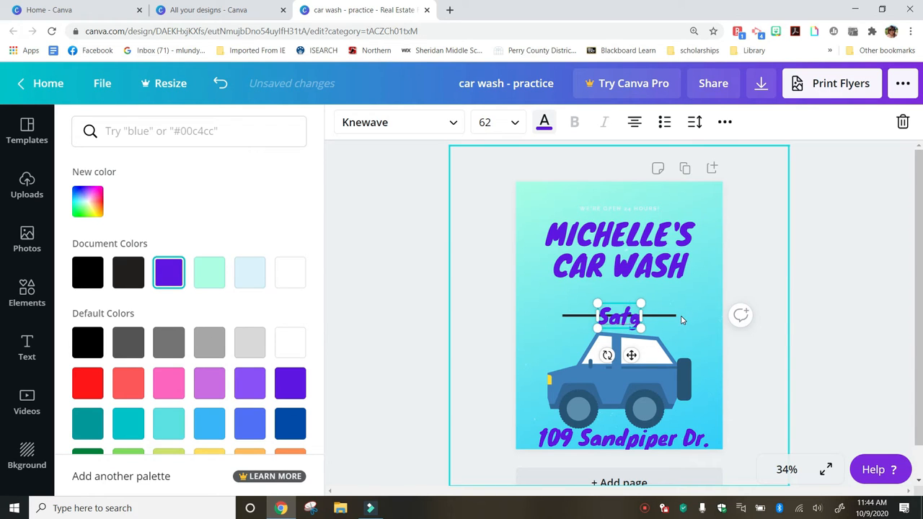
key(BackSpace)
text(urdays)
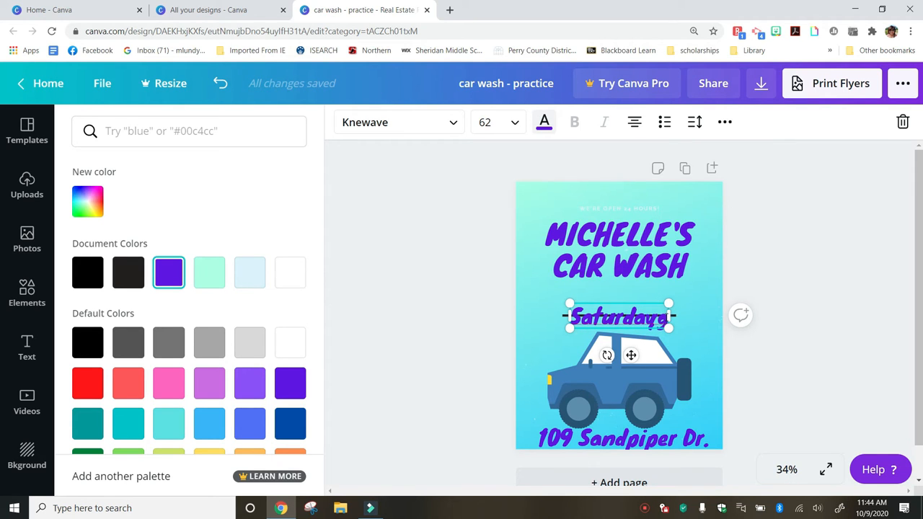
key(BackSpace)
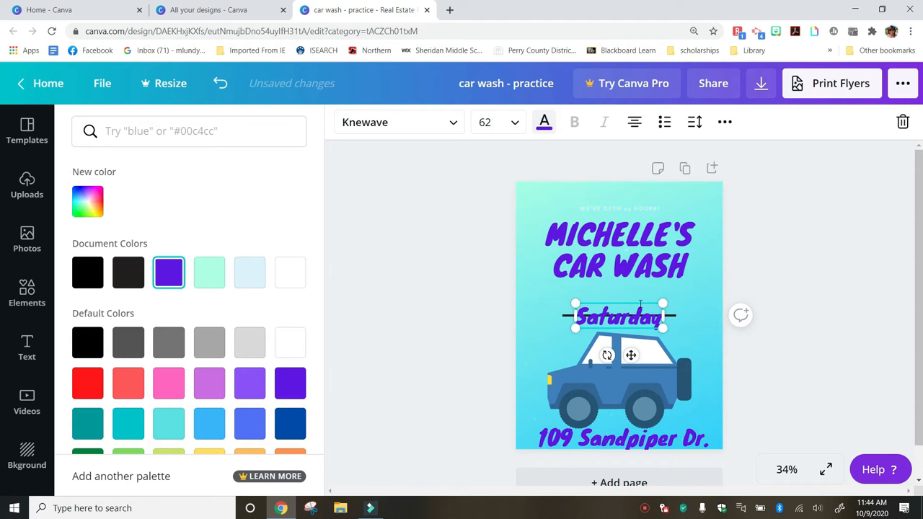
drag(644, 301, 645, 282)
Drop the Saturday text in place, then select the divider line and the page background
click(677, 315)
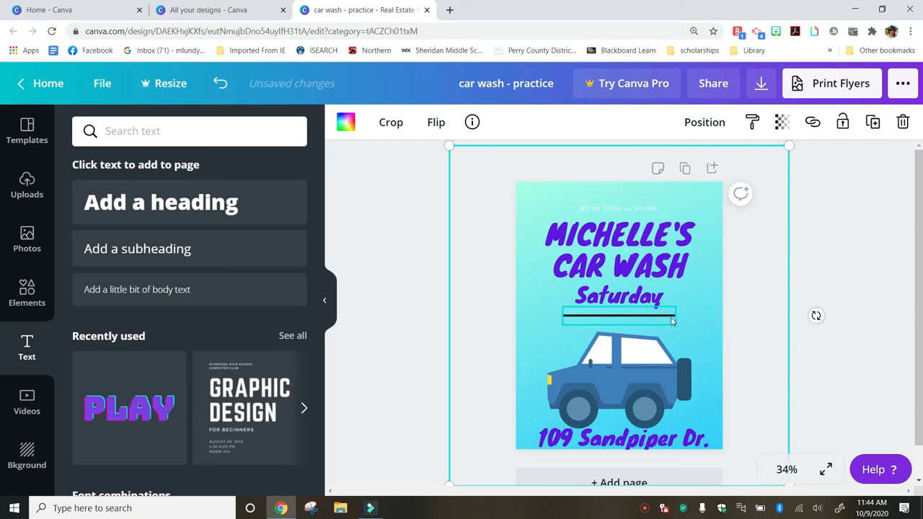
click(660, 316)
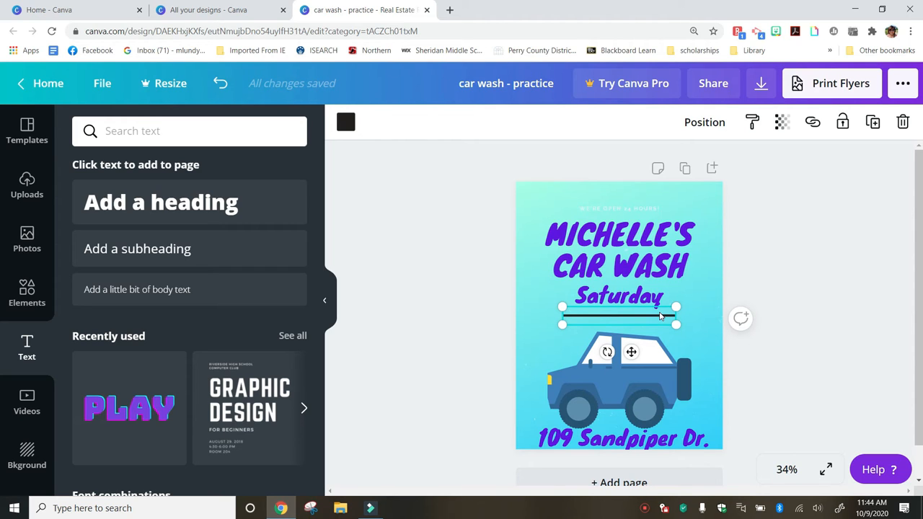
click(693, 289)
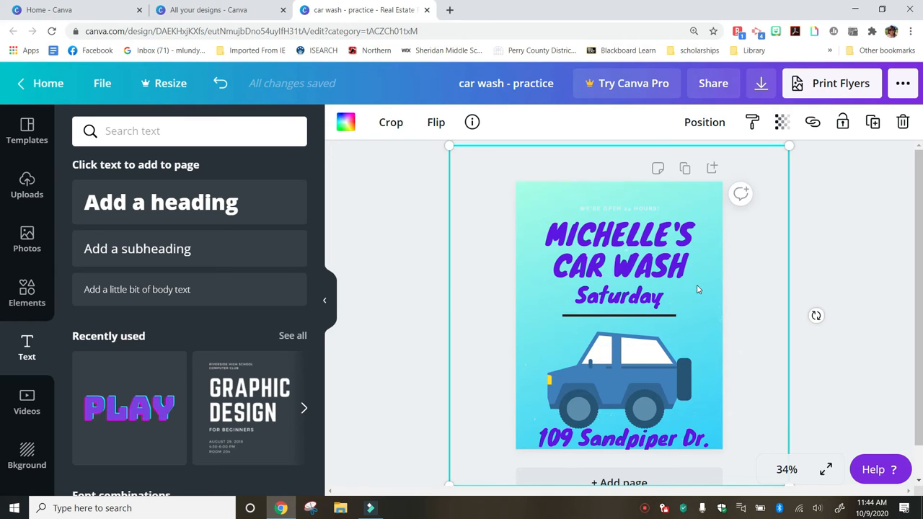
scroll(697, 289, down, 1)
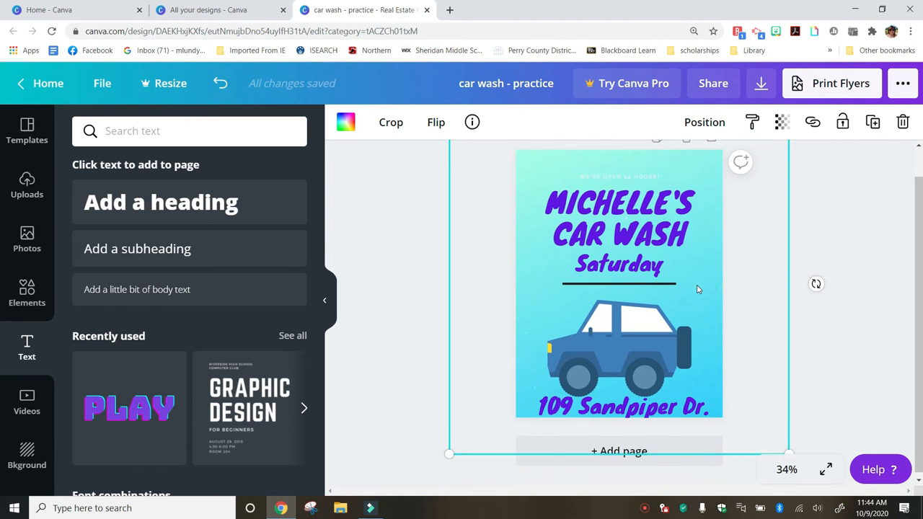
scroll(697, 290, up, 1)
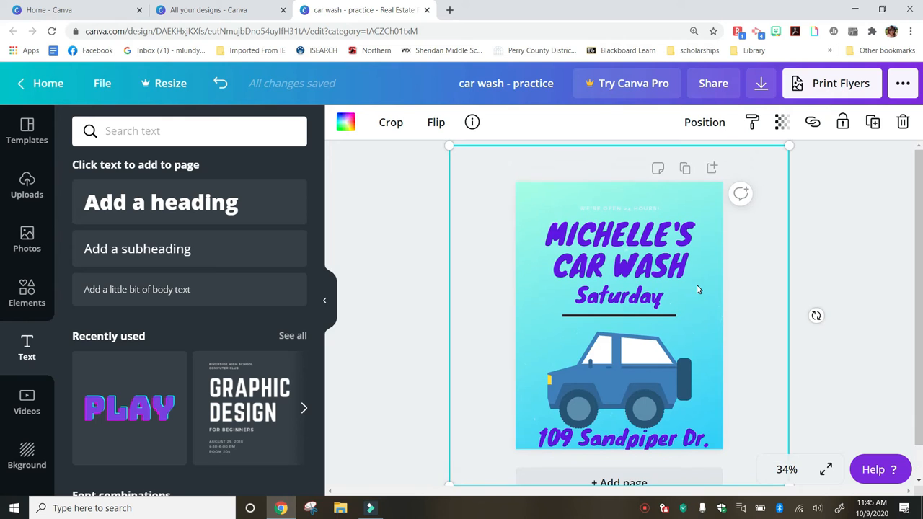
scroll(697, 289, down, 1)
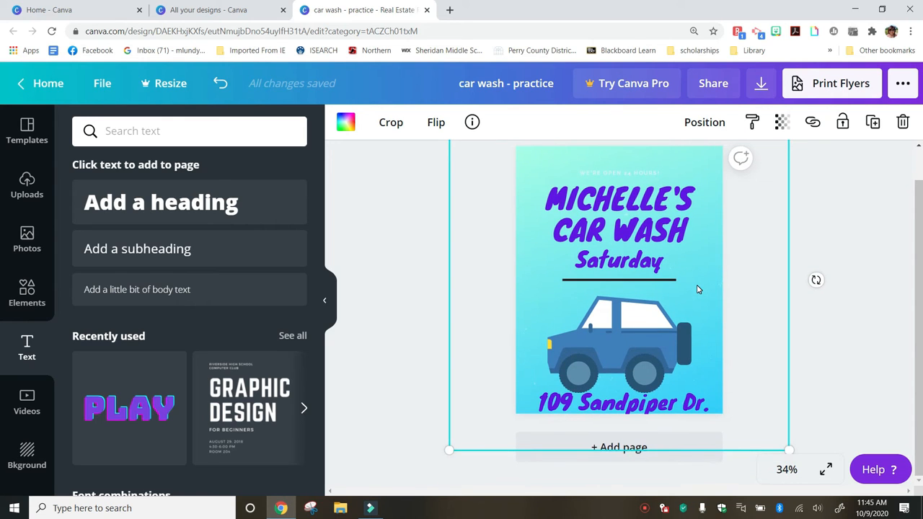
scroll(697, 290, up, 1)
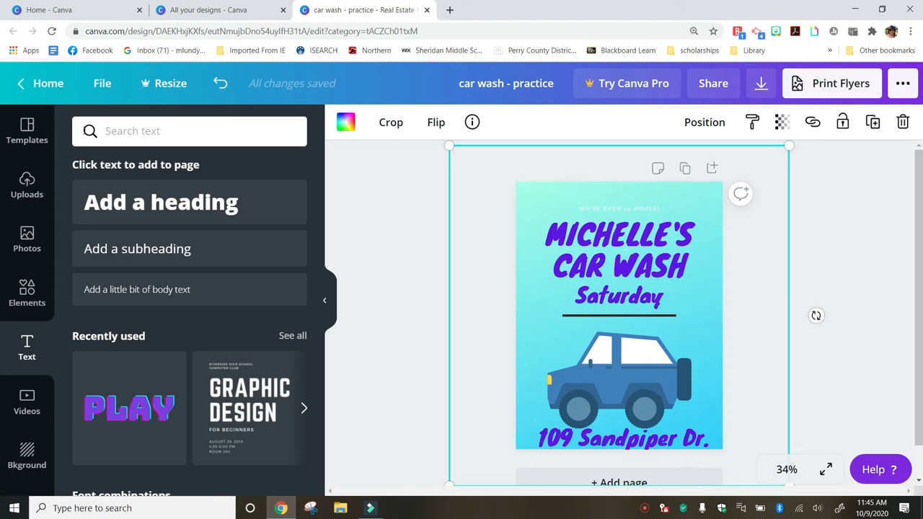
View the Car wash Flyer template, deselect the page, and return to the Canva home page
click(36, 138)
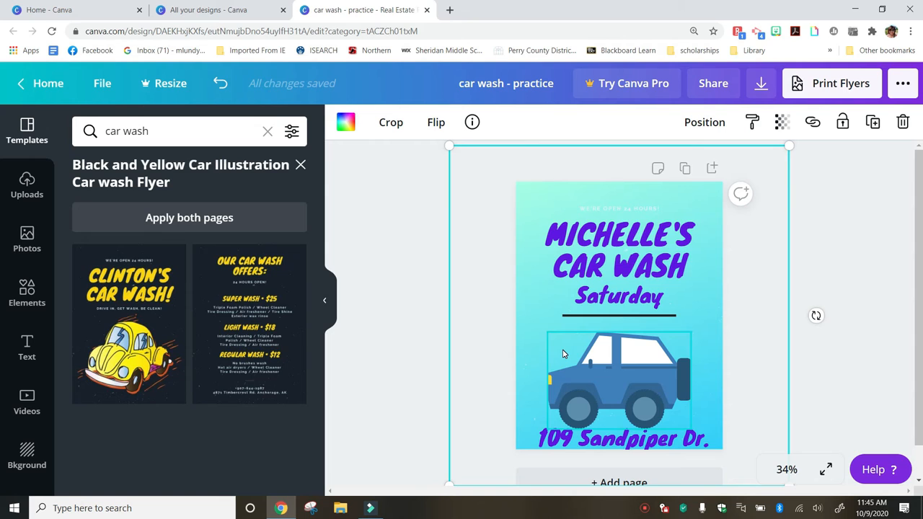
click(401, 258)
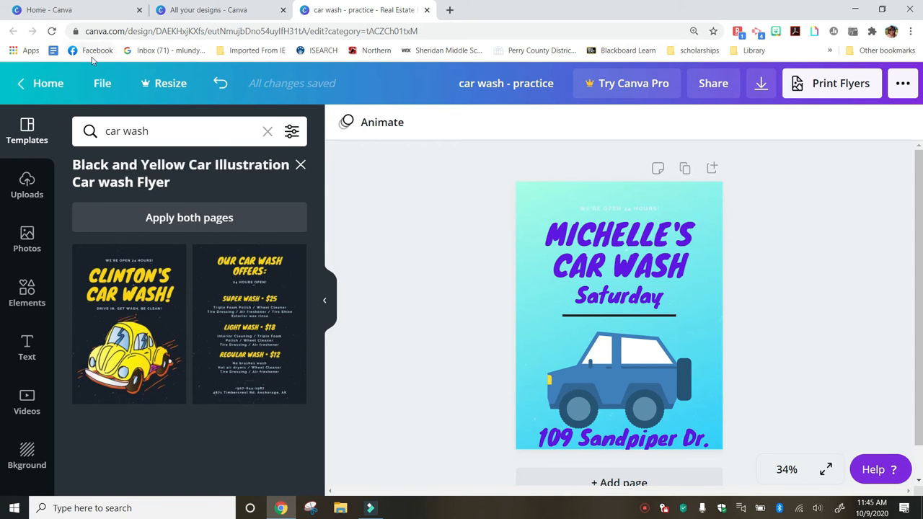
click(50, 85)
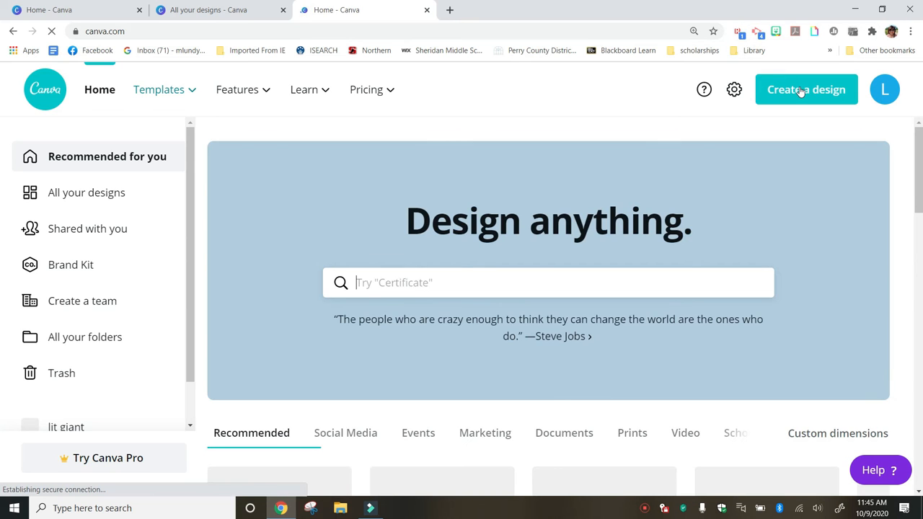
Create a new blank Flyer design from the Home screen
click(801, 92)
click(801, 92)
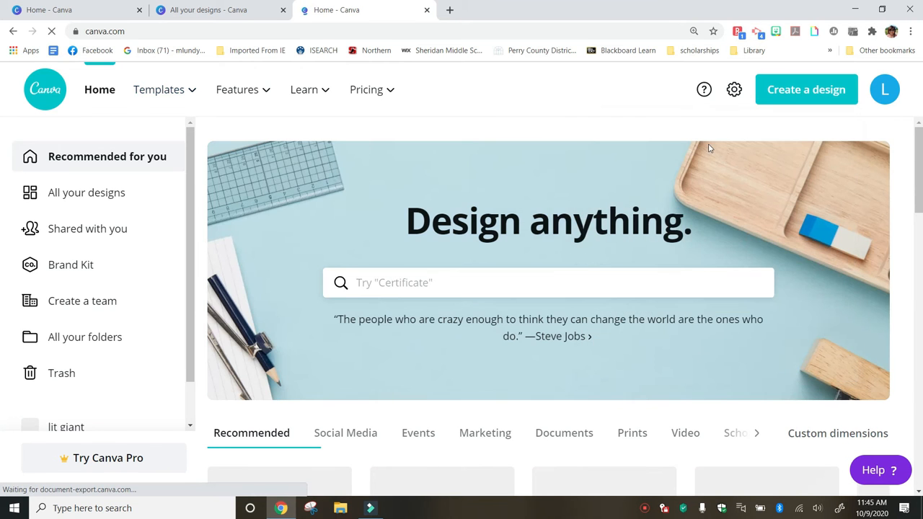
click(781, 99)
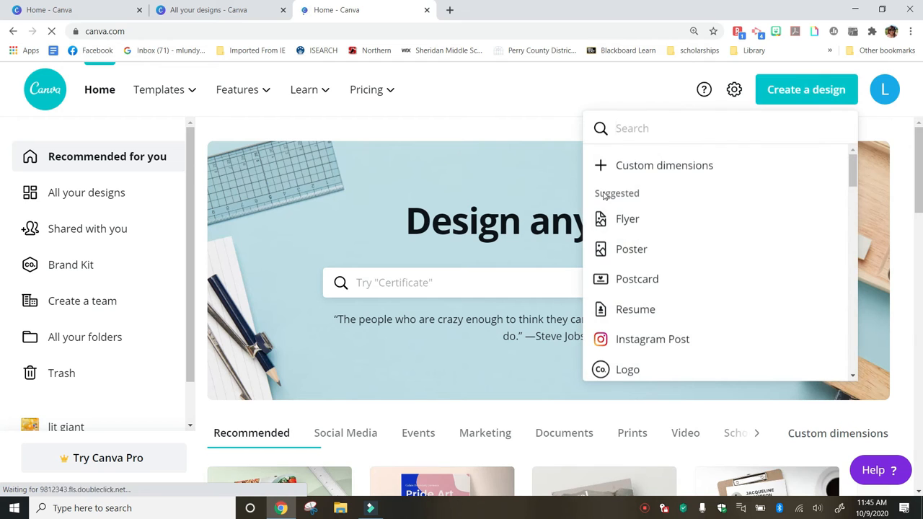
click(631, 219)
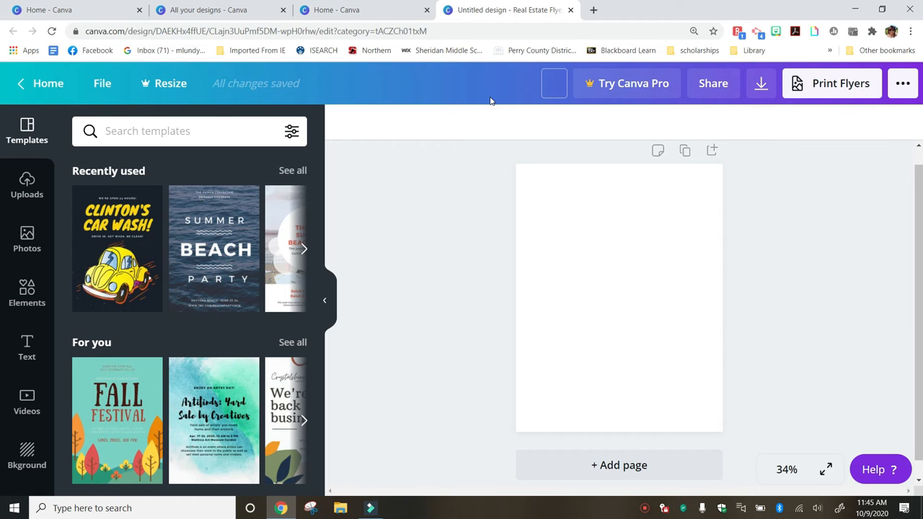
Rename the untitled design to 'Halloween Party'
text(Halloween Party)
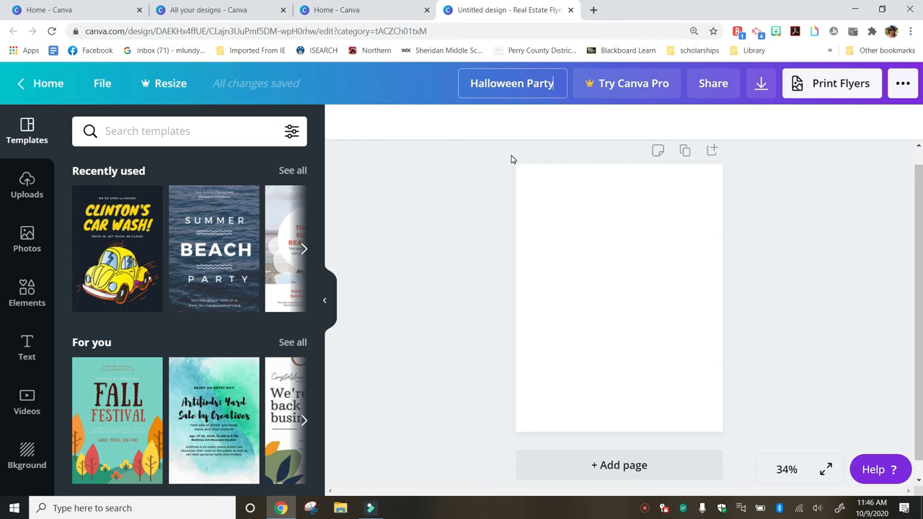
key(Return)
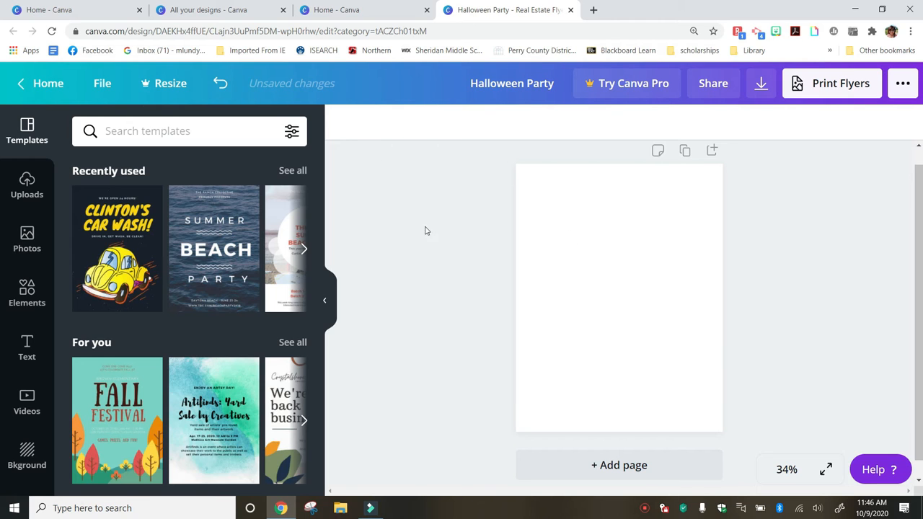
click(577, 235)
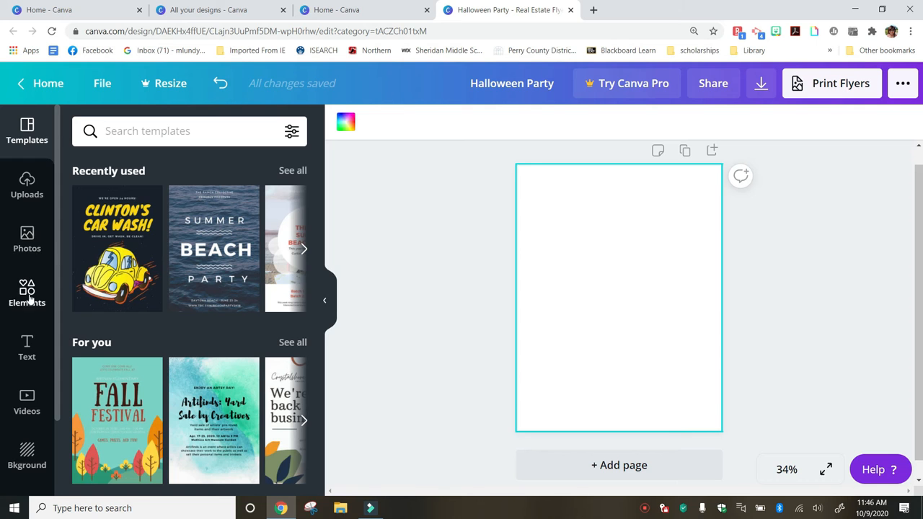
Apply the black marble texture background to the whole flyer page
scroll(26, 360, down, 2)
click(24, 370)
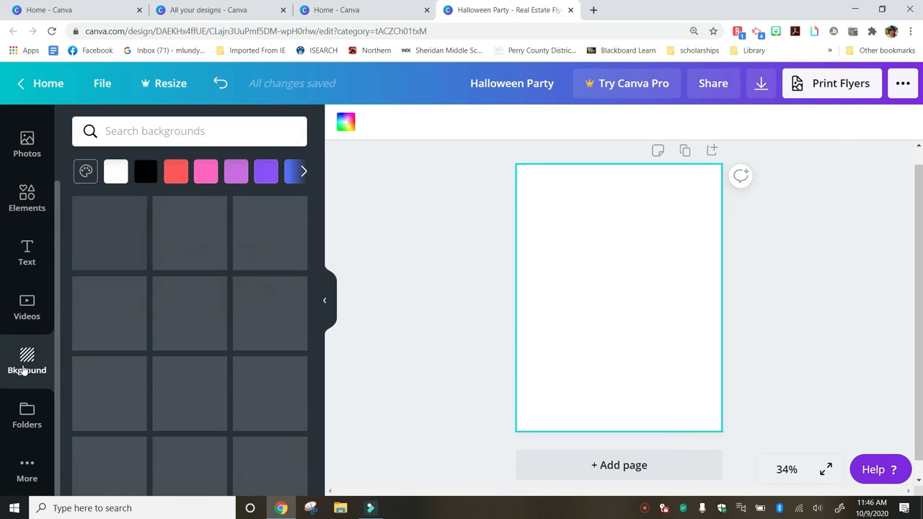
scroll(80, 372, down, 6)
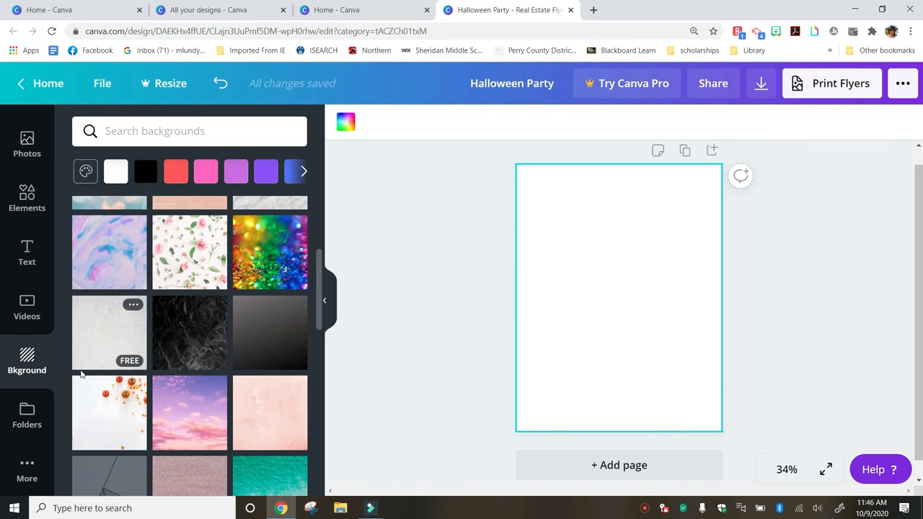
scroll(82, 374, down, 4)
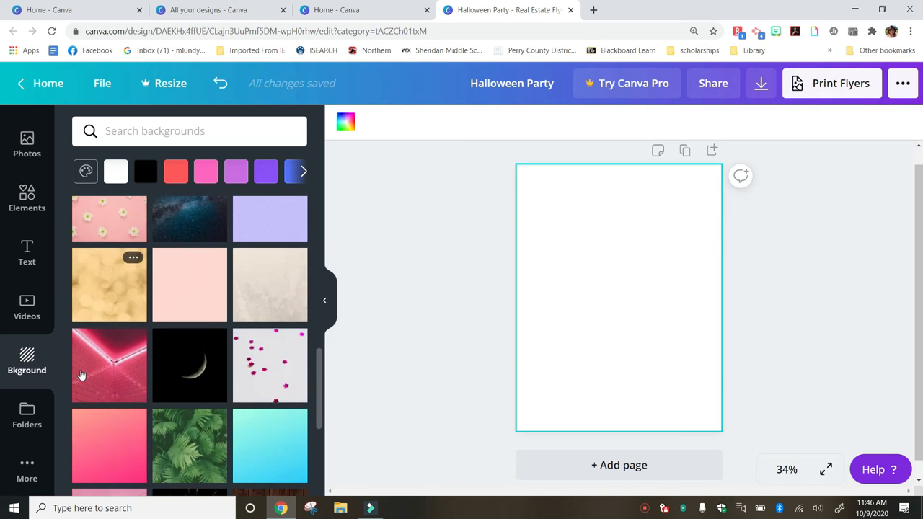
scroll(82, 375, down, 4)
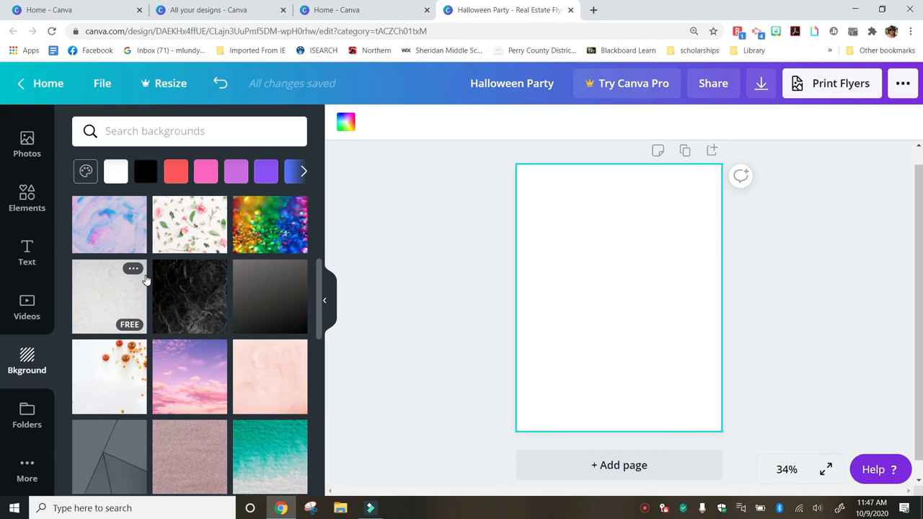
click(183, 301)
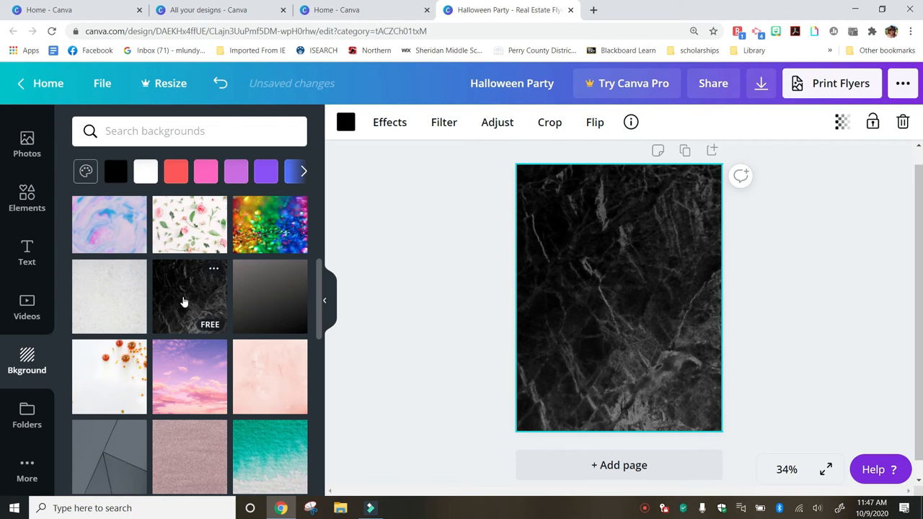
click(628, 292)
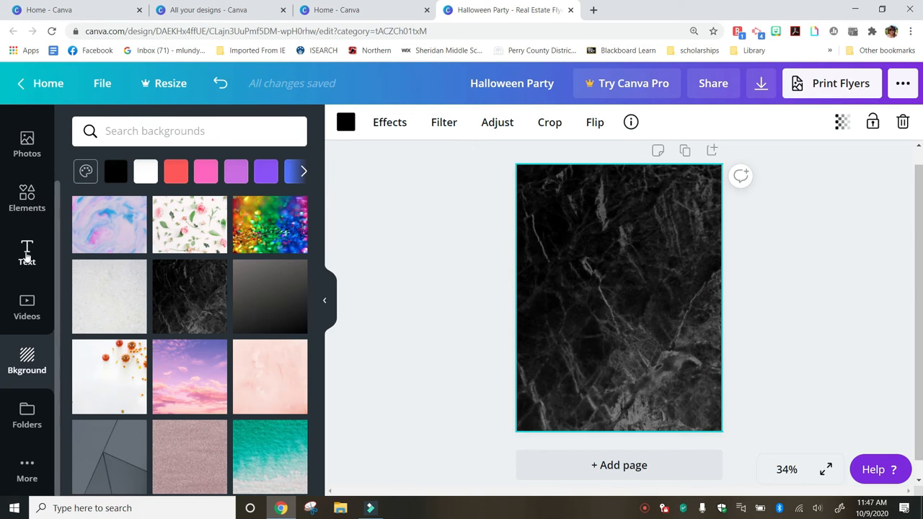
Add a heading in the Jeepers font and begin deleting its placeholder letters
click(27, 258)
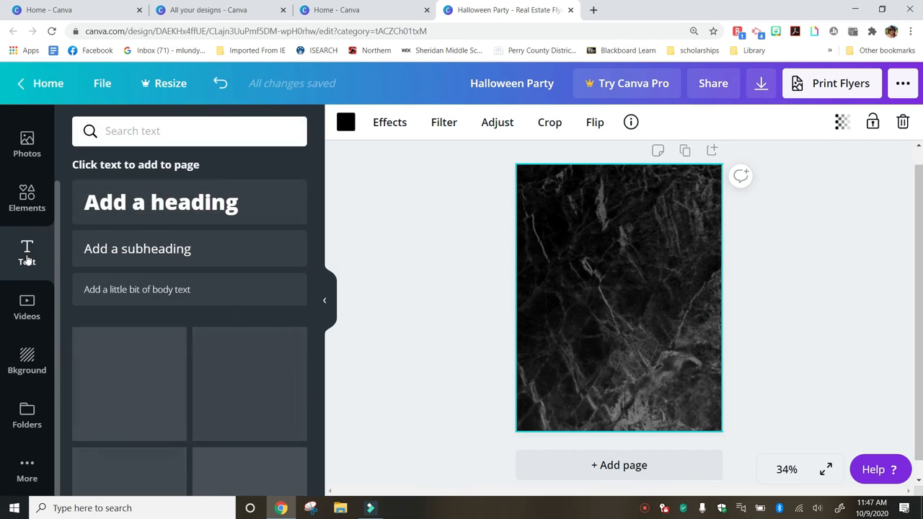
click(149, 215)
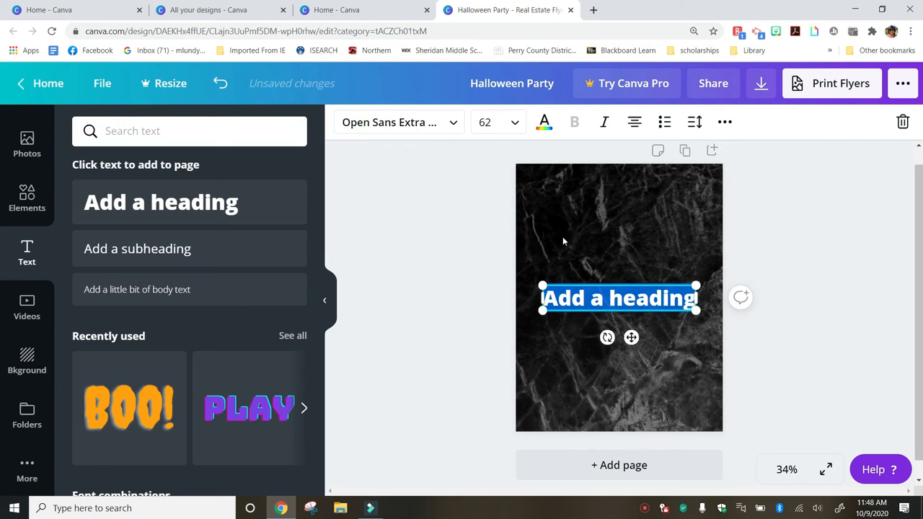
click(447, 121)
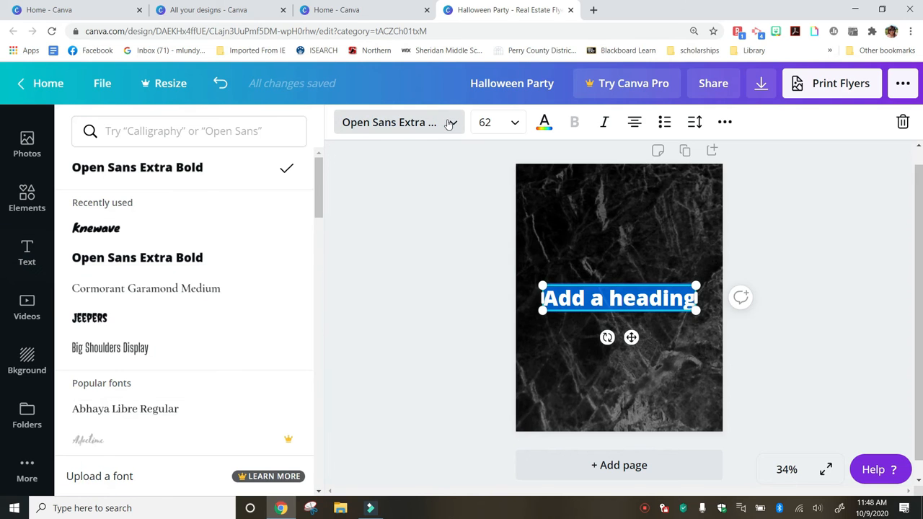
scroll(145, 262, down, 1)
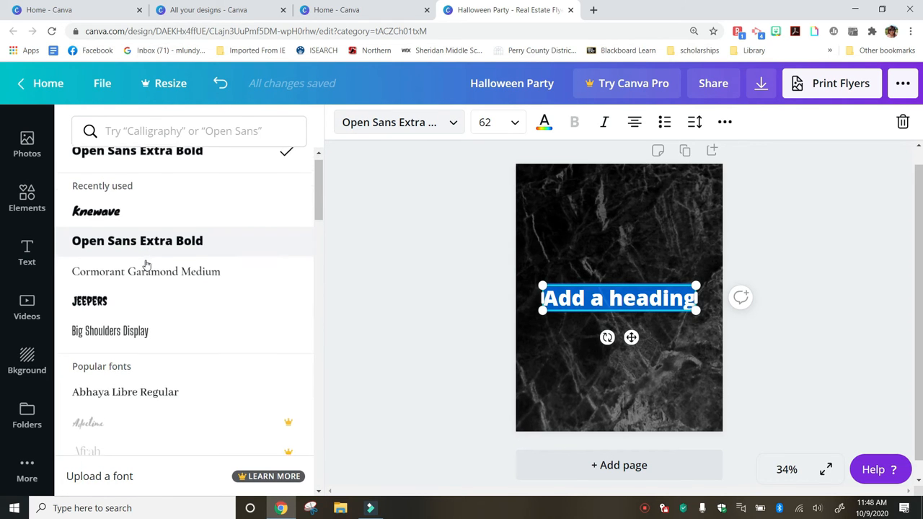
scroll(146, 264, down, 1)
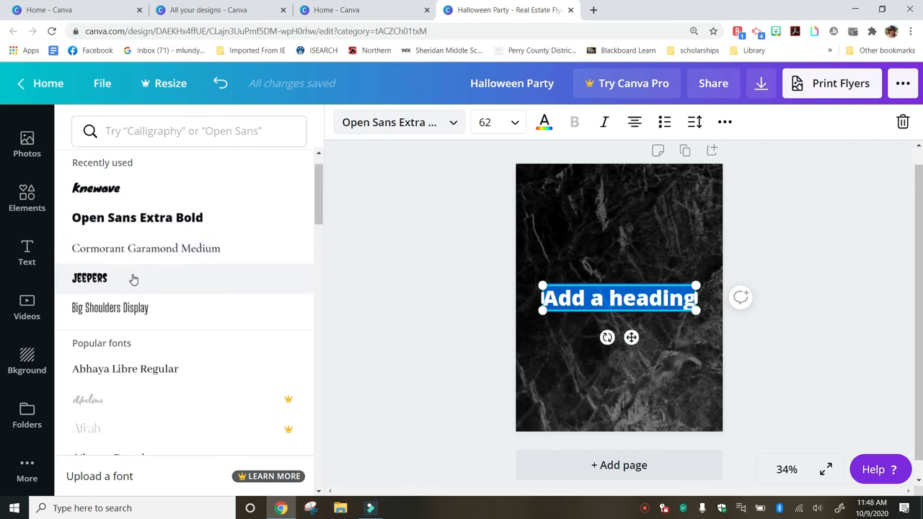
click(134, 279)
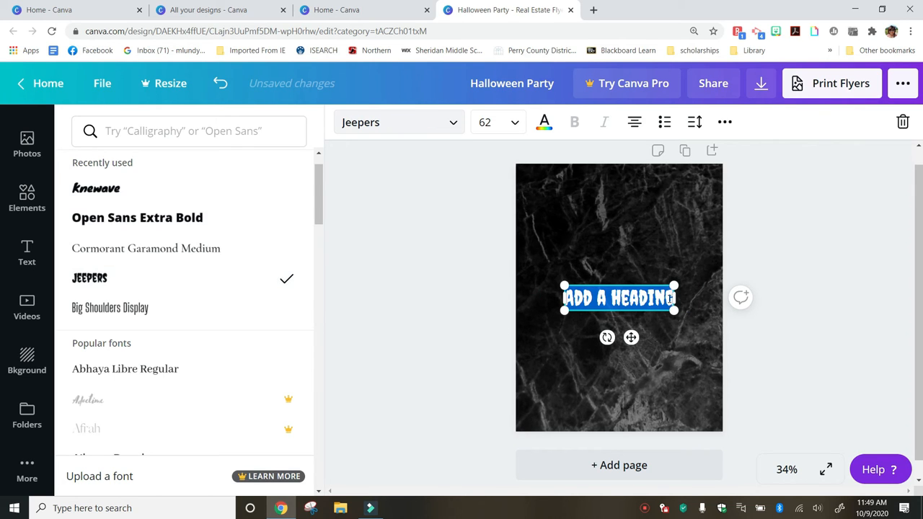
click(671, 298)
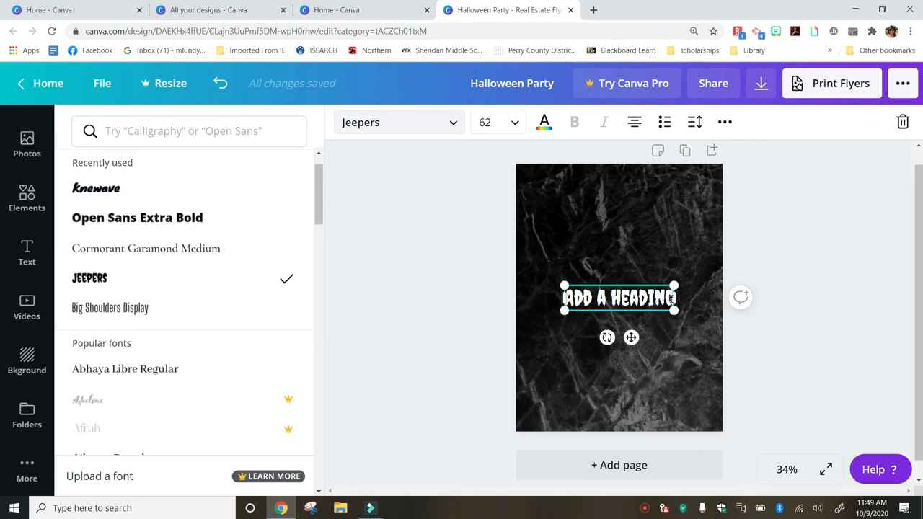
key(BackSpace)
key(BackSpace)
key(BackSpace)
key(BackSpace)
key(BackSpace)
key(BackSpace)
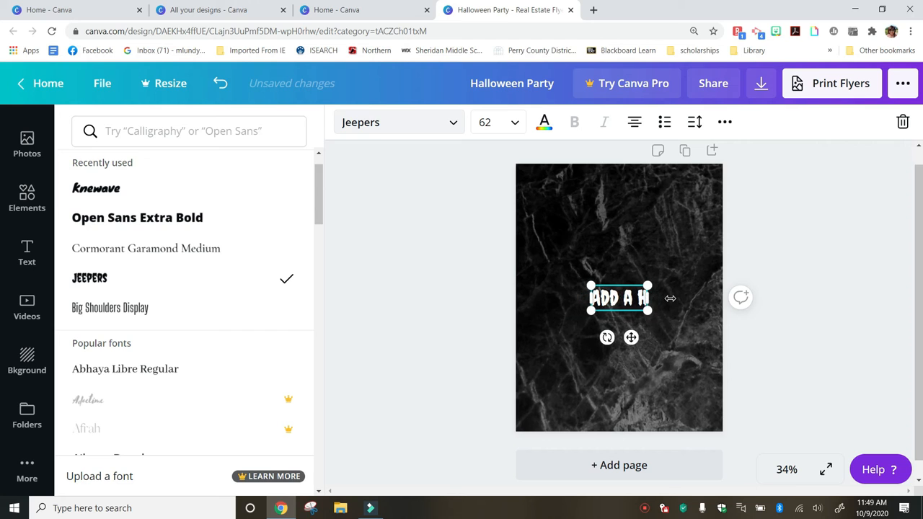
Make the heading text red
click(543, 124)
scroll(232, 289, down, 1)
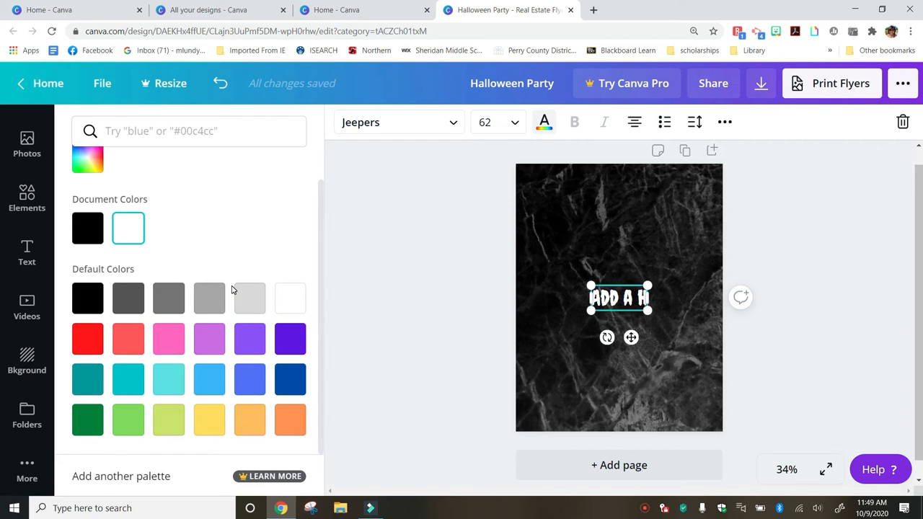
click(86, 337)
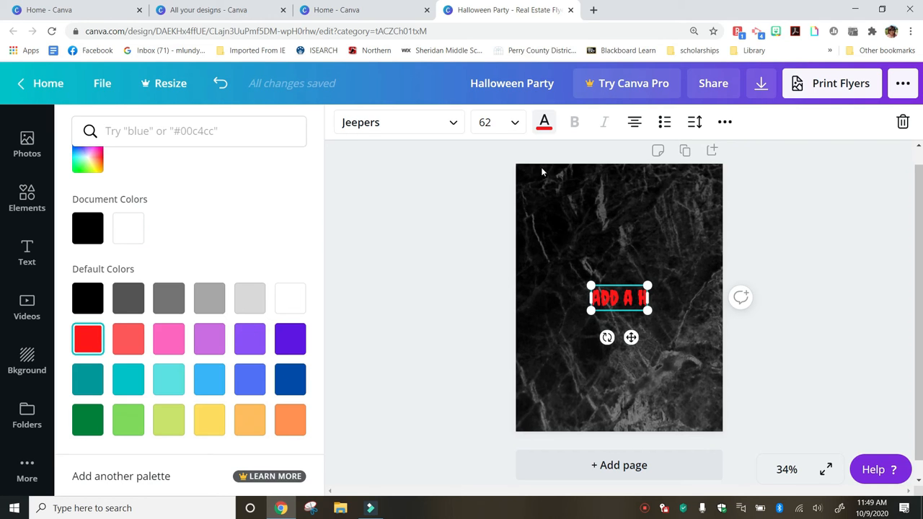
Set the heading to size 80, widen it to one line, and move it near the top
click(515, 123)
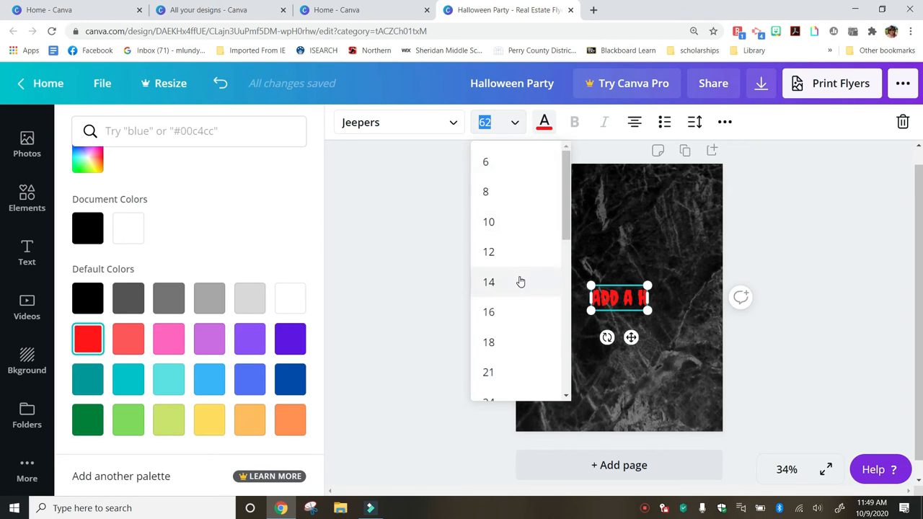
scroll(521, 281, down, 5)
scroll(520, 281, down, 1)
click(507, 330)
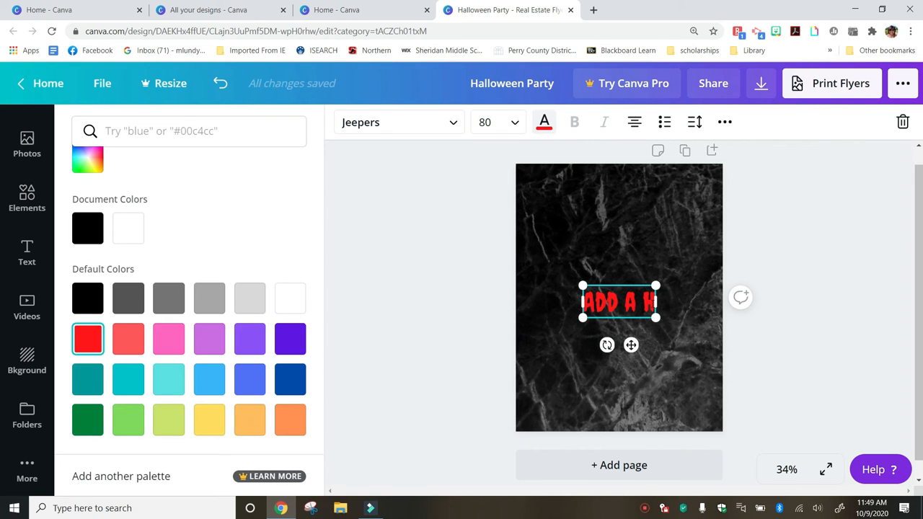
drag(652, 303, 715, 302)
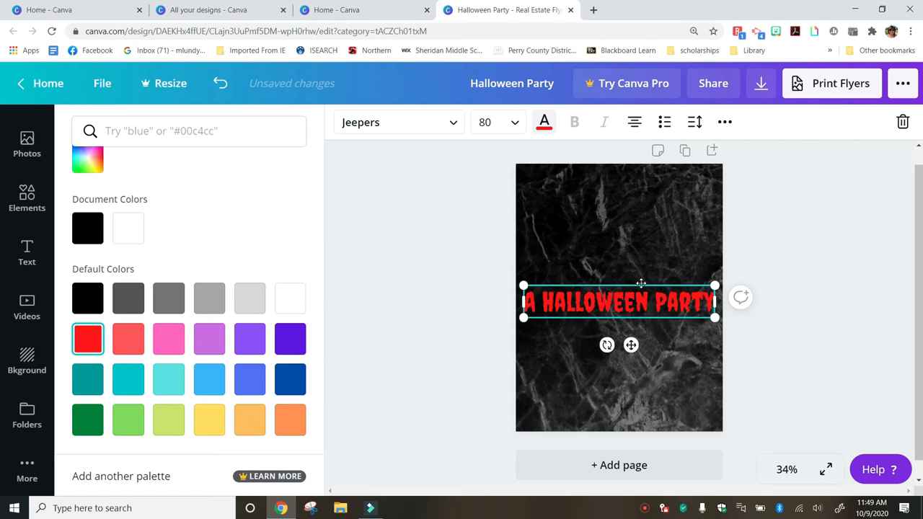
drag(641, 284, 640, 215)
click(626, 320)
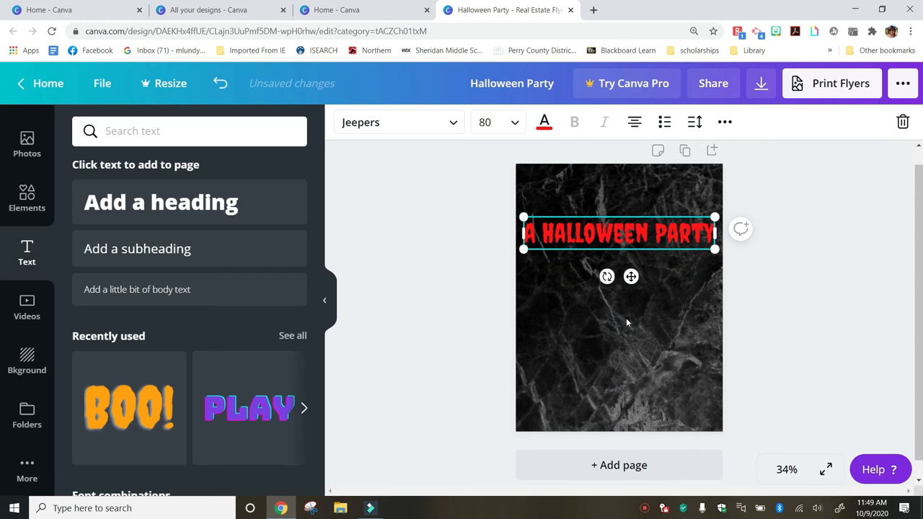
click(617, 322)
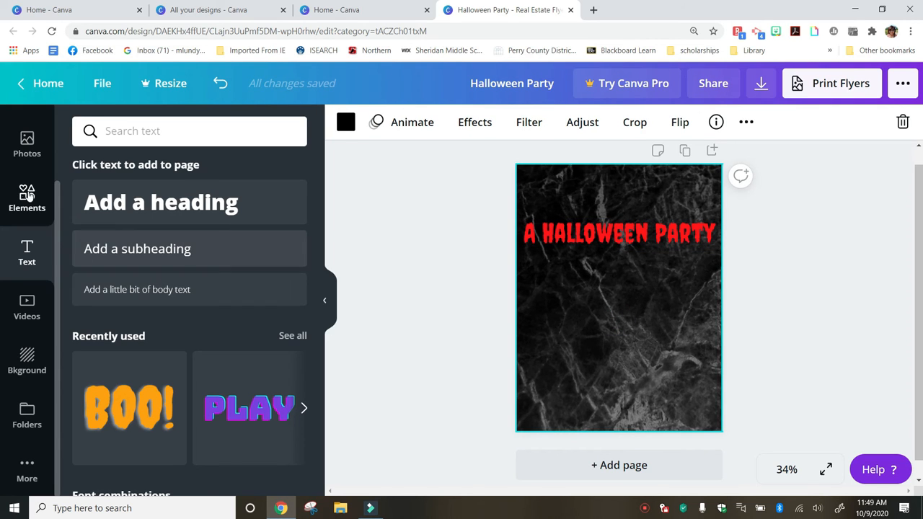
Add the free jack-o'-lantern photo from Halloween photos below the heading on the left
click(25, 151)
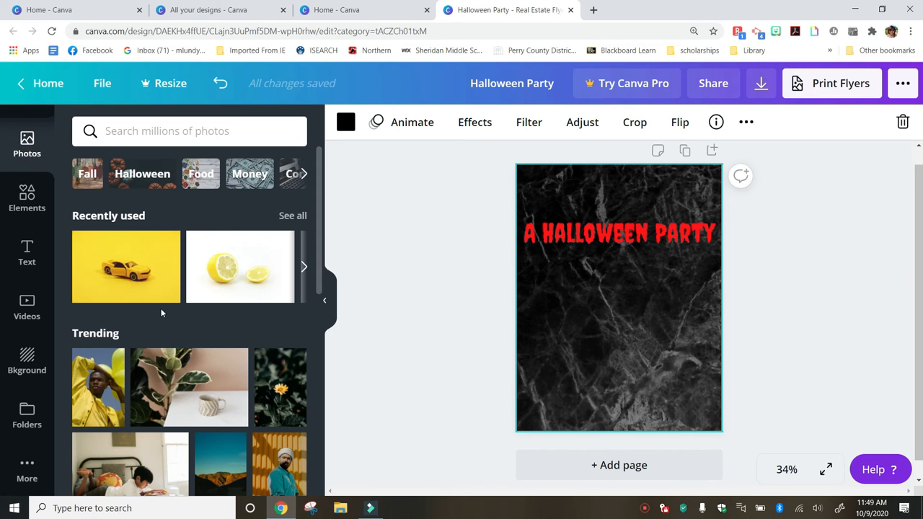
scroll(179, 348, down, 10)
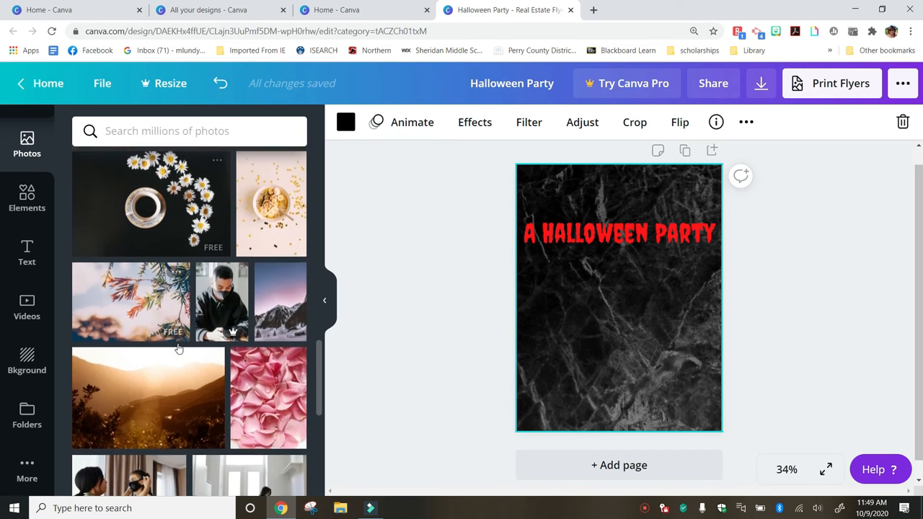
scroll(178, 348, up, 10)
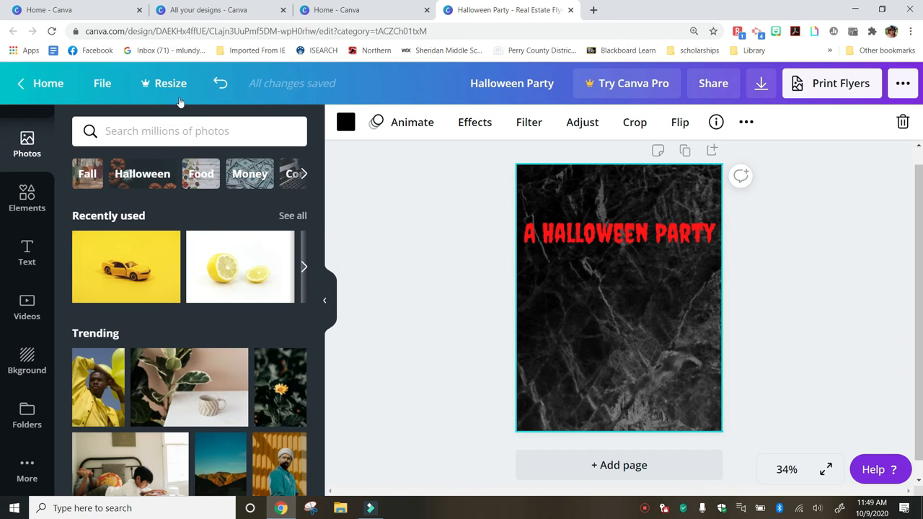
click(144, 178)
scroll(242, 292, down, 5)
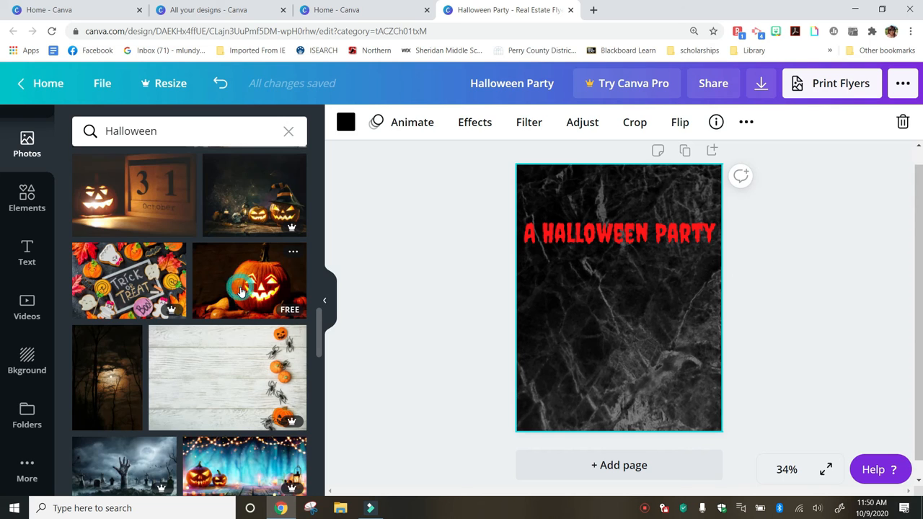
click(242, 292)
drag(601, 308, 538, 308)
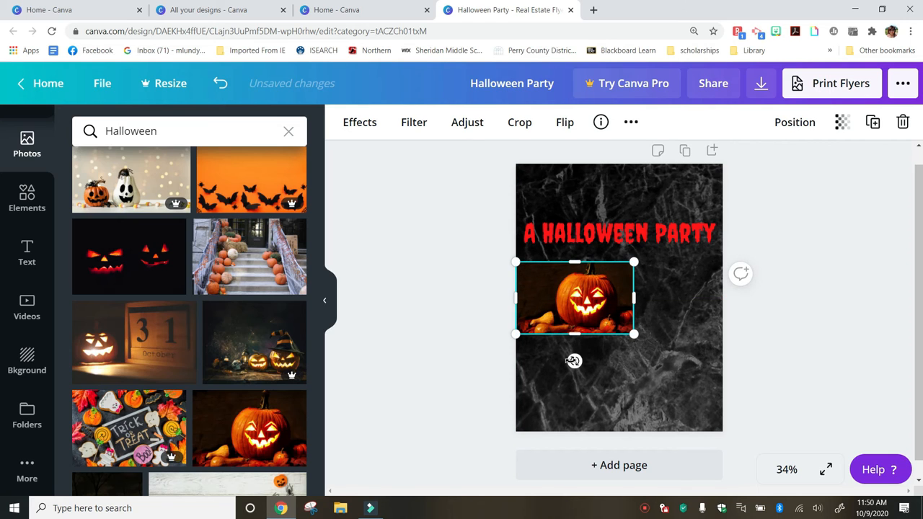
click(552, 368)
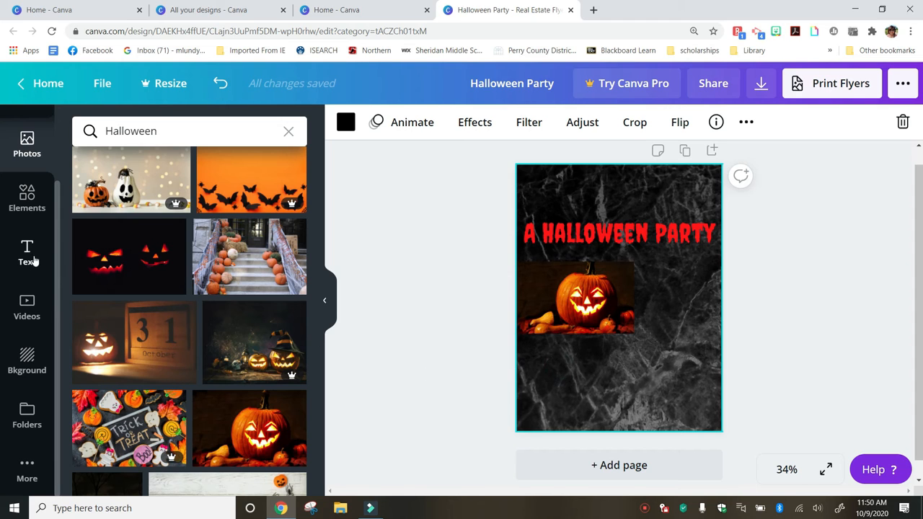
click(26, 191)
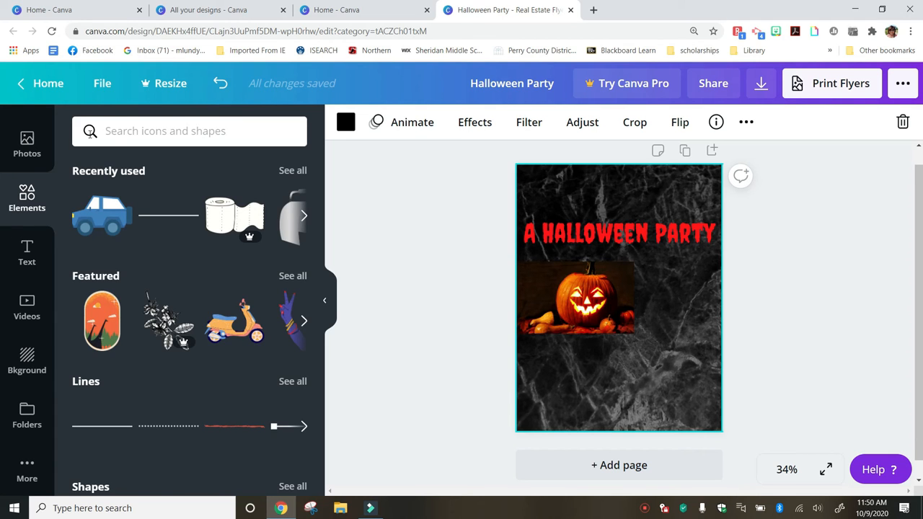
Add the hanging spider from a 'halloween' graphics search, colour it white, and move it lower right
click(114, 132)
text(hall)
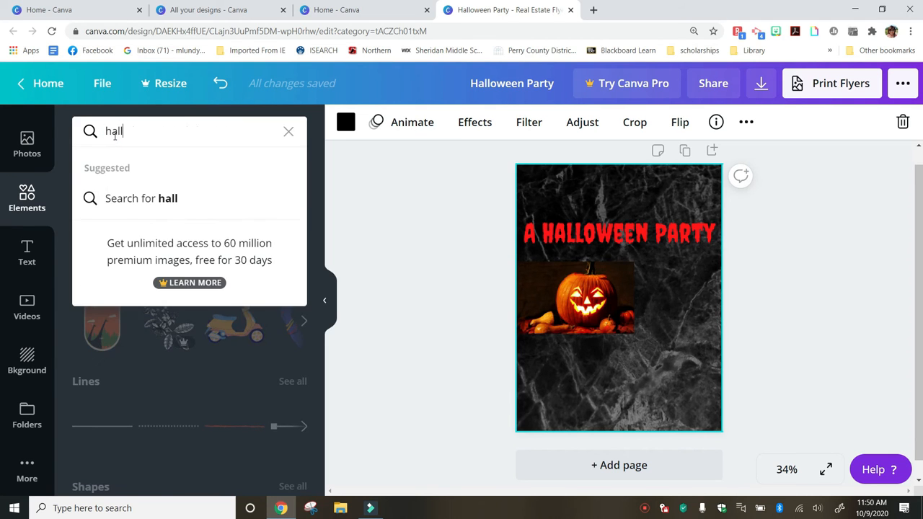
text(oween)
key(Return)
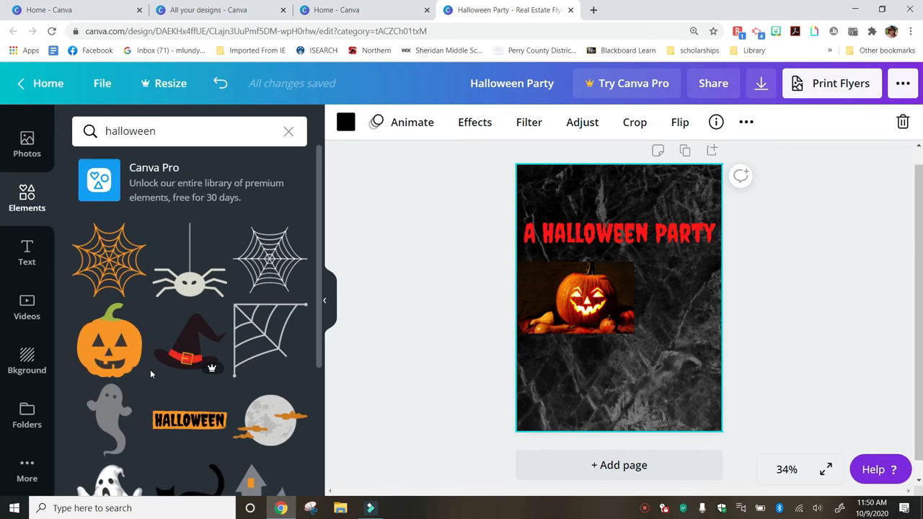
scroll(150, 373, down, 1)
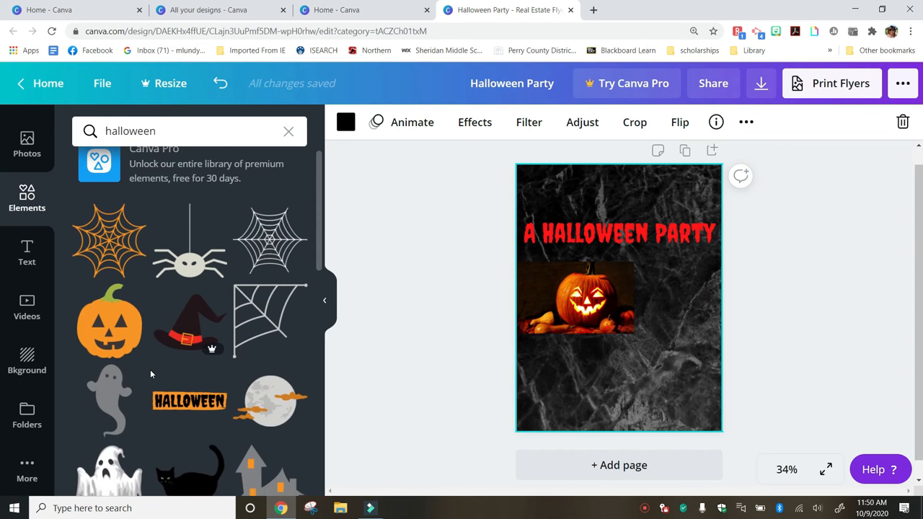
click(184, 273)
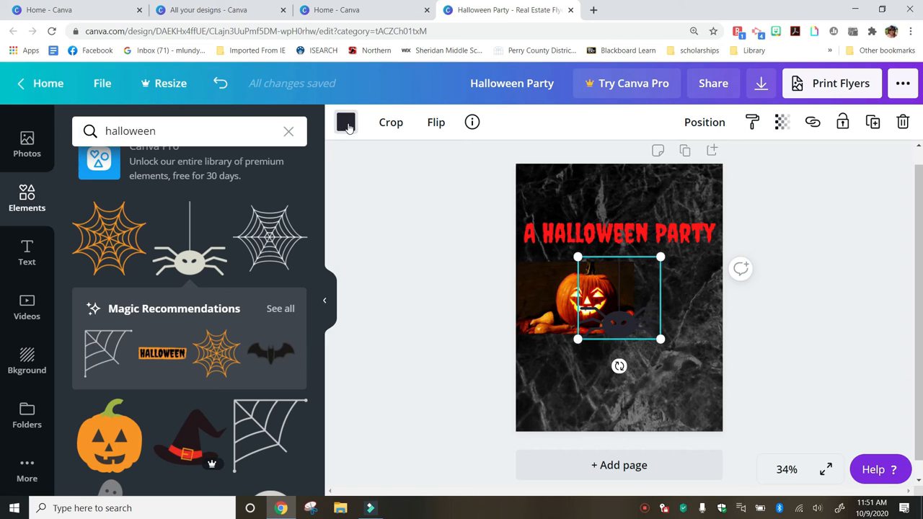
click(346, 124)
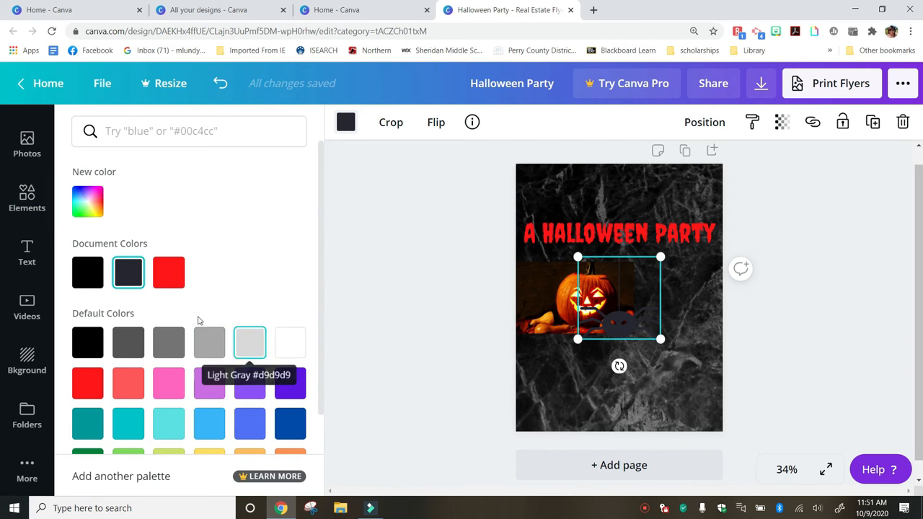
click(292, 353)
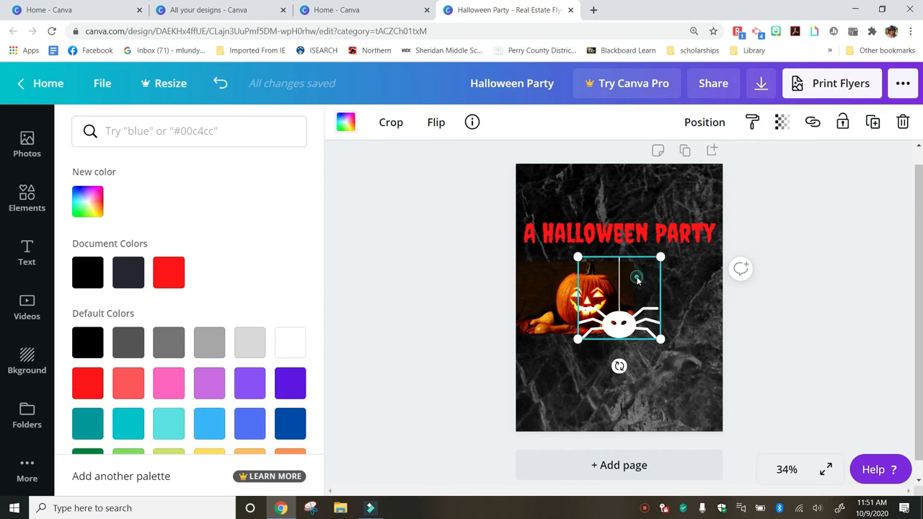
drag(638, 280, 687, 347)
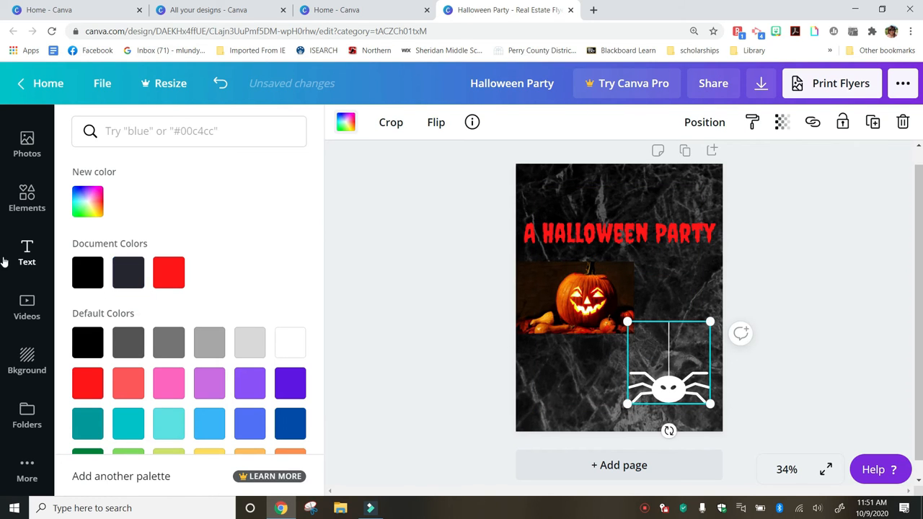
Search graphics for 'halloween' and add the cloudy full-moon graphic
click(16, 201)
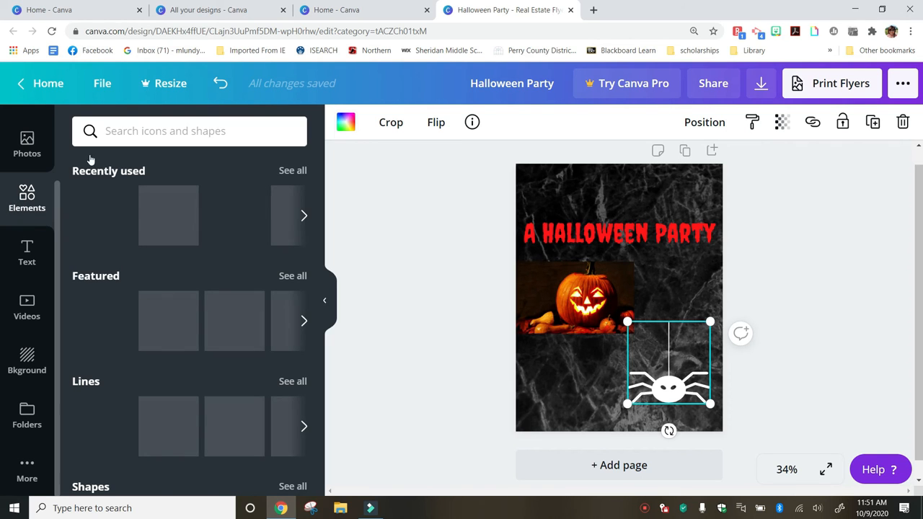
click(137, 131)
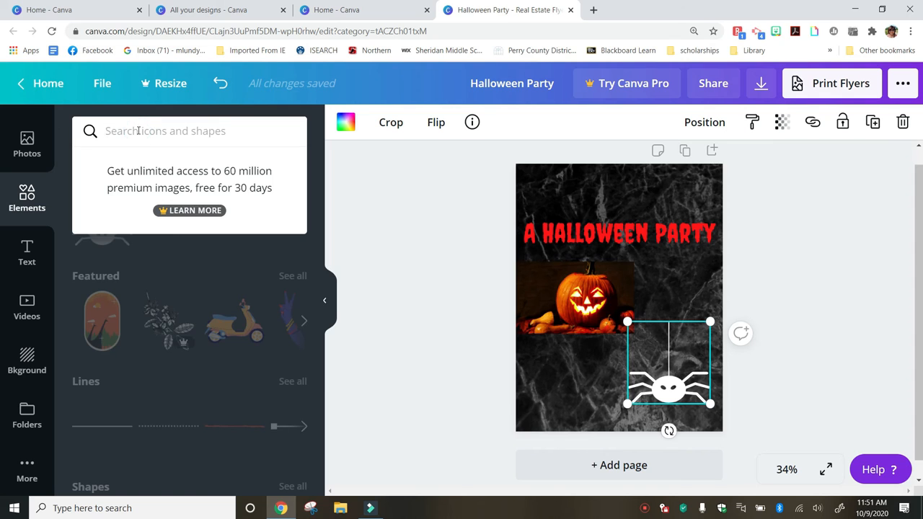
text(halloween)
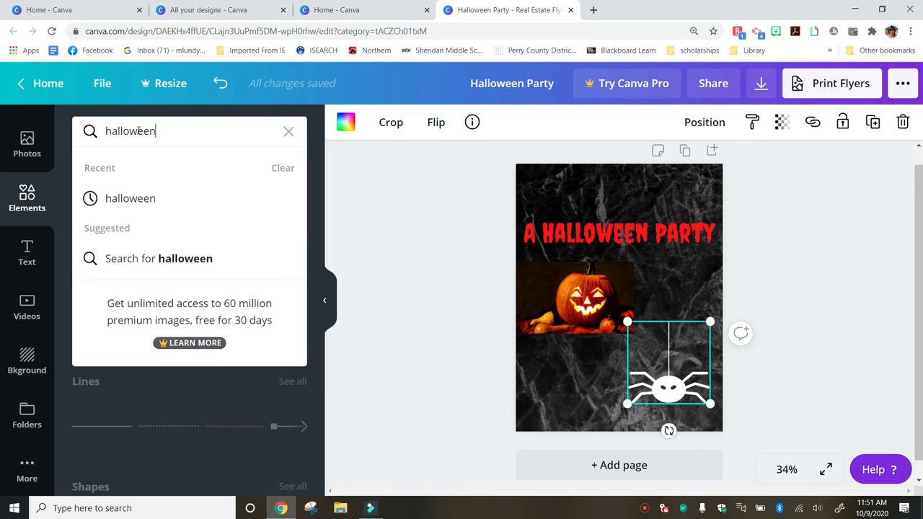
key(Return)
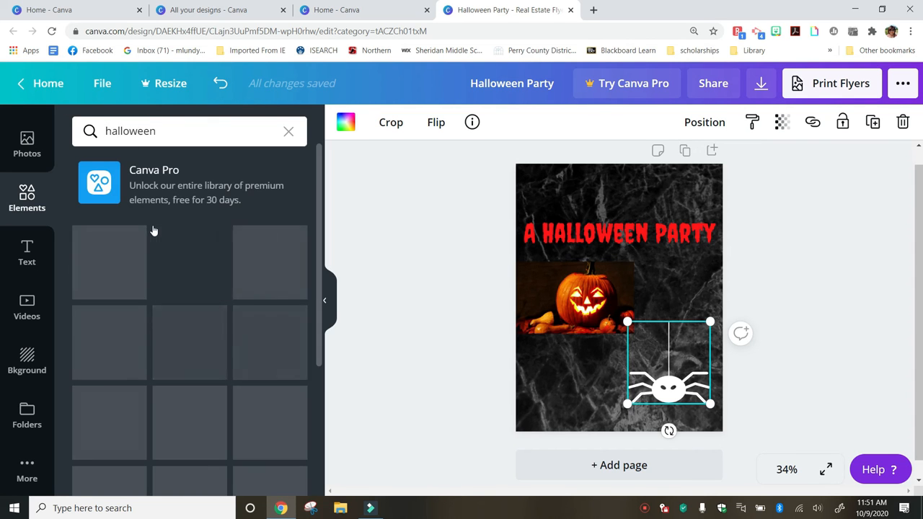
scroll(154, 229, down, 1)
scroll(154, 229, down, 3)
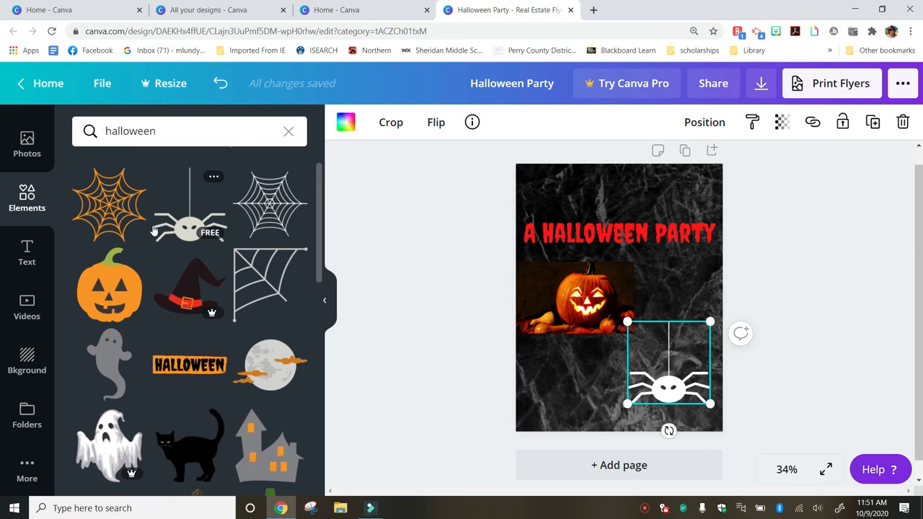
scroll(153, 231, down, 1)
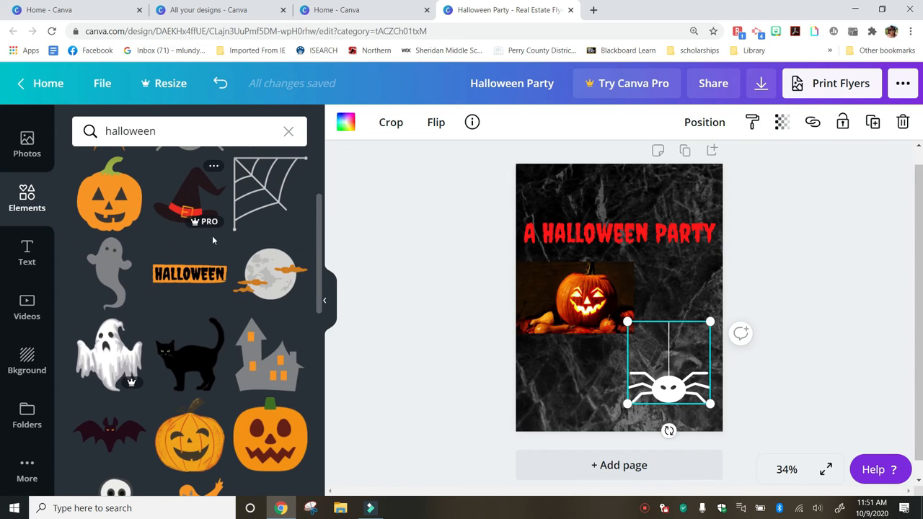
click(267, 290)
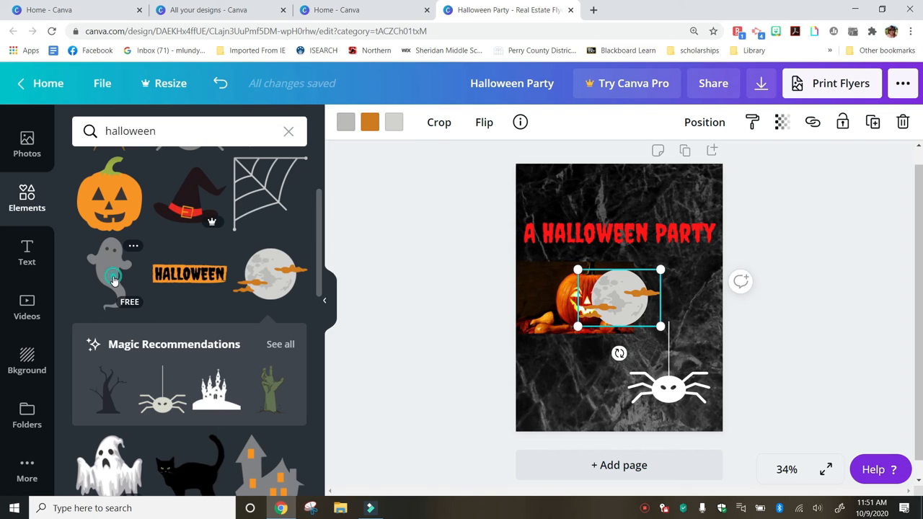
Add grey ghosts, placing one lower left and one beside the title on the right
click(113, 281)
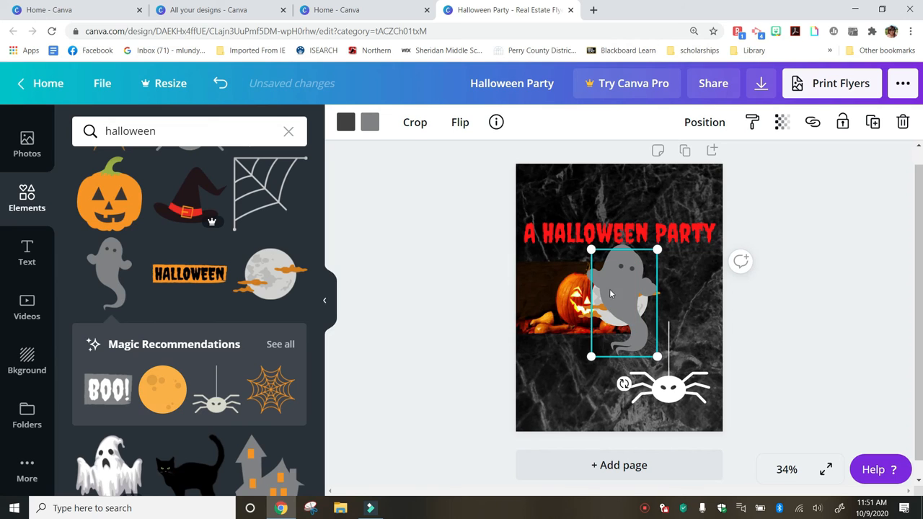
drag(618, 291, 581, 359)
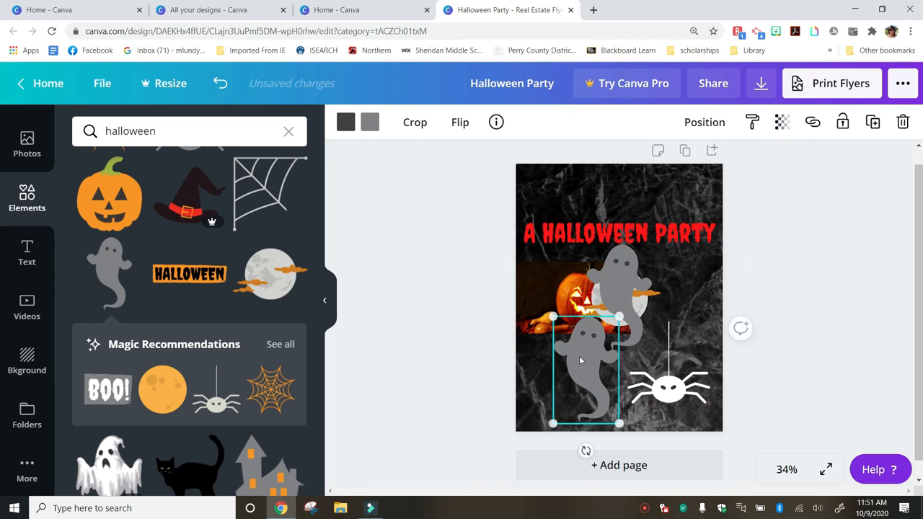
drag(620, 291, 678, 277)
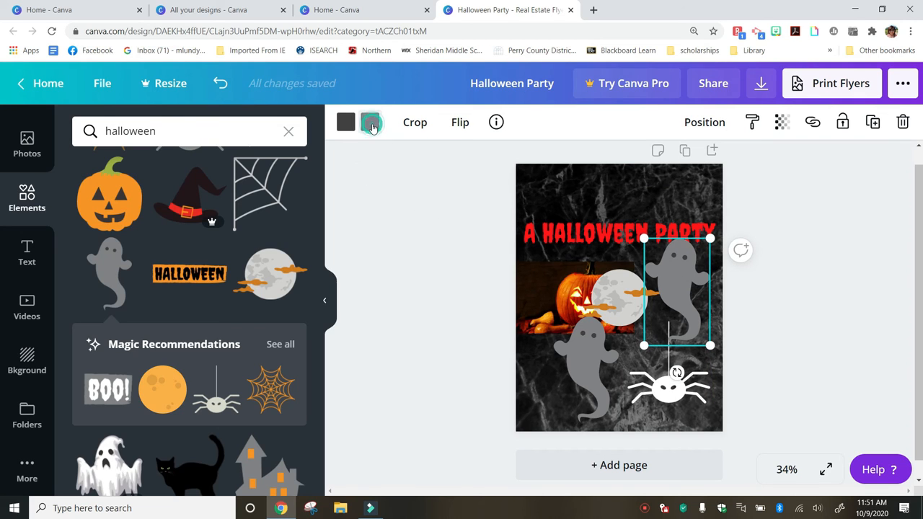
Make both ghosts white
click(370, 123)
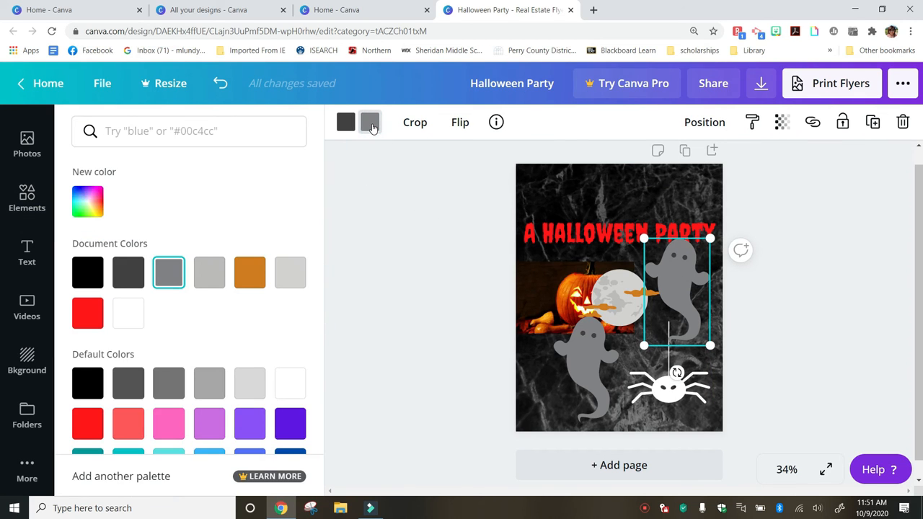
click(133, 317)
click(133, 317)
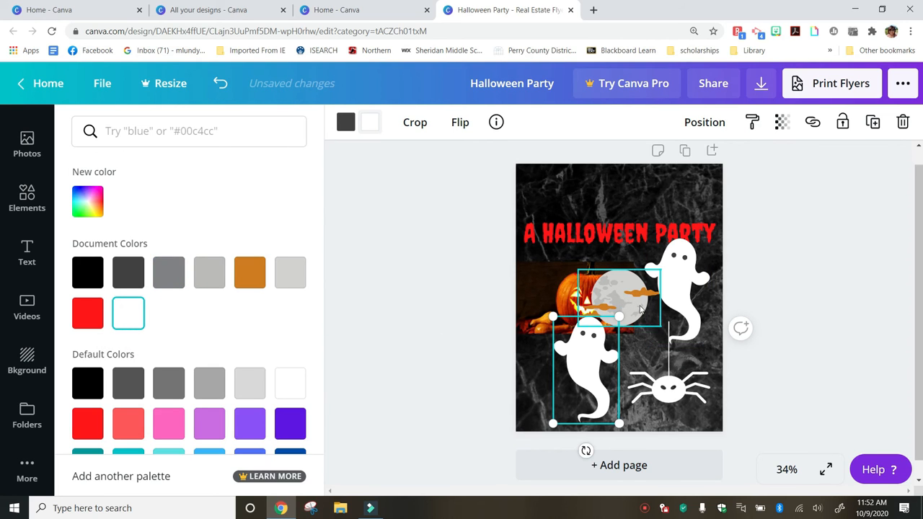
Move the moon to the top left and enlarge it over the heading's start
drag(642, 312, 594, 213)
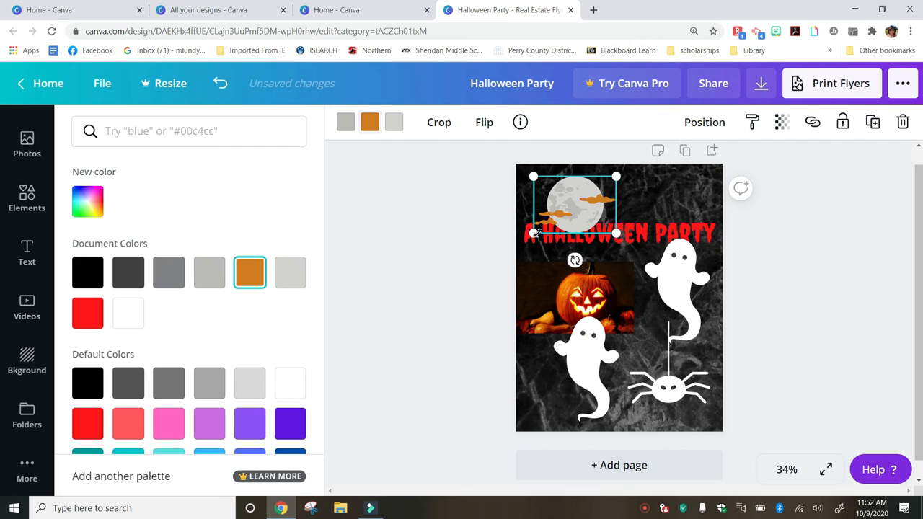
drag(535, 233, 524, 239)
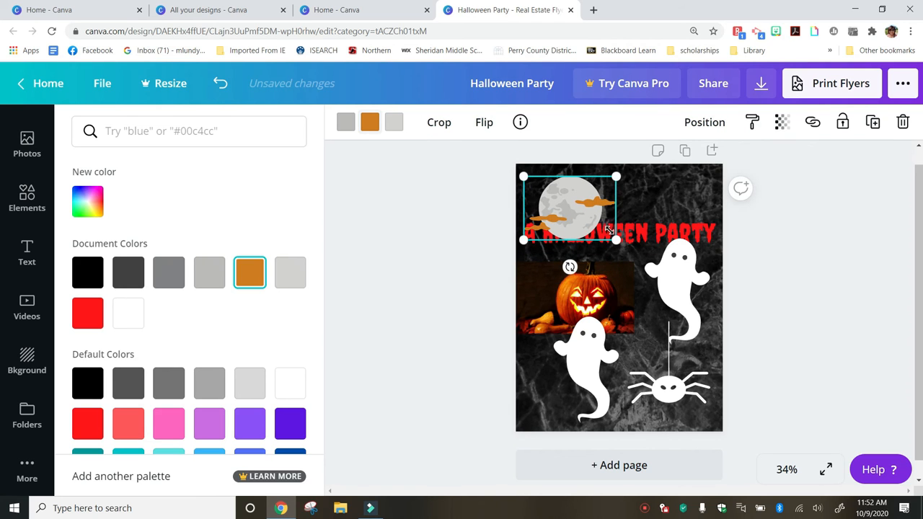
drag(615, 240, 627, 247)
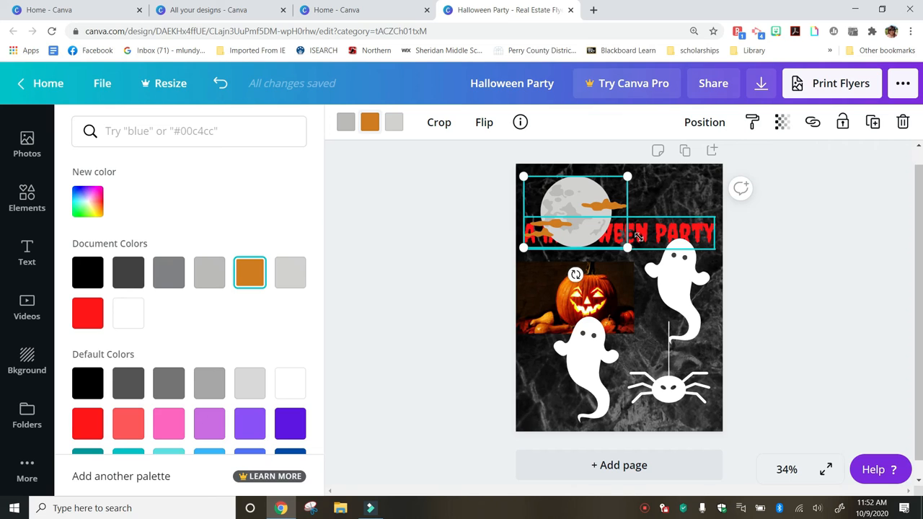
Send the moon backward twice so it sits behind the red heading
click(712, 124)
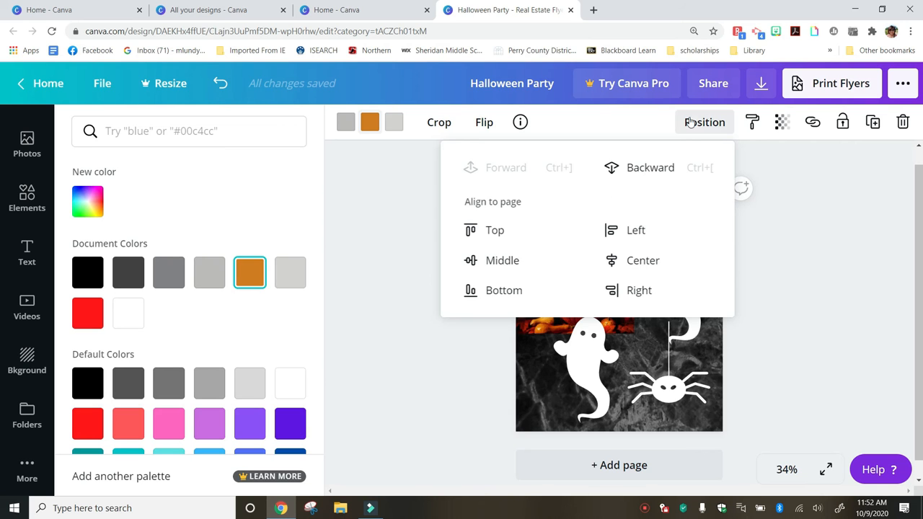
click(659, 169)
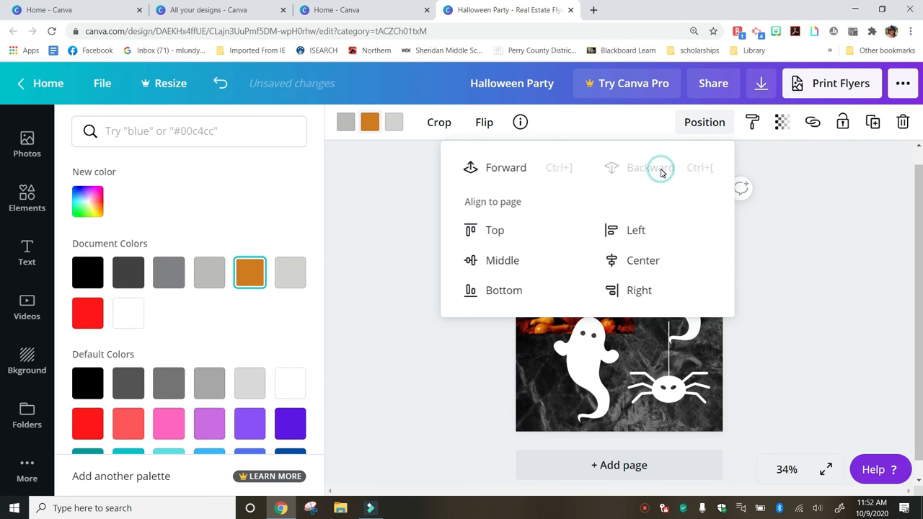
click(815, 300)
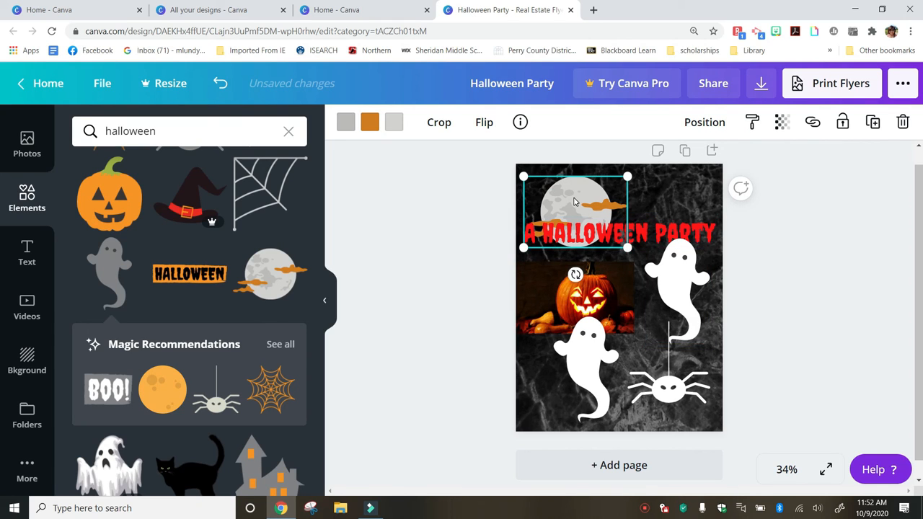
click(669, 205)
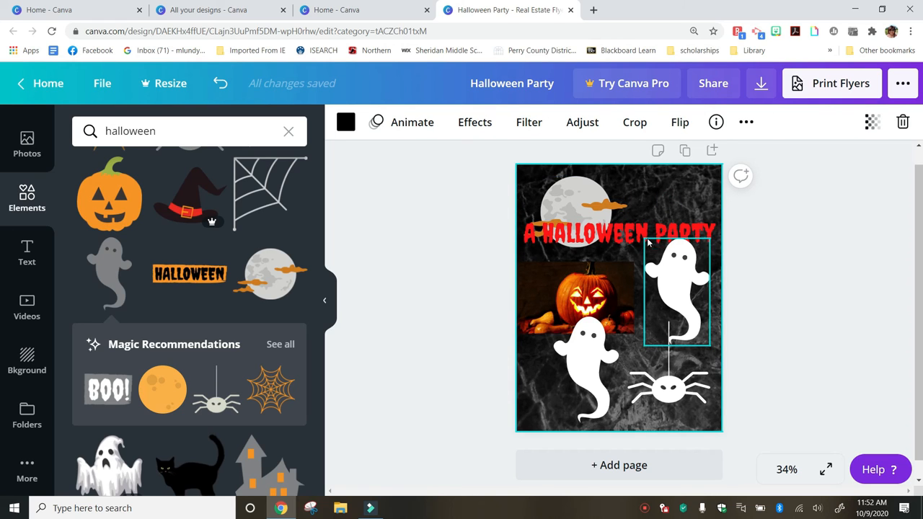
Shrink the lower-left ghost
click(603, 330)
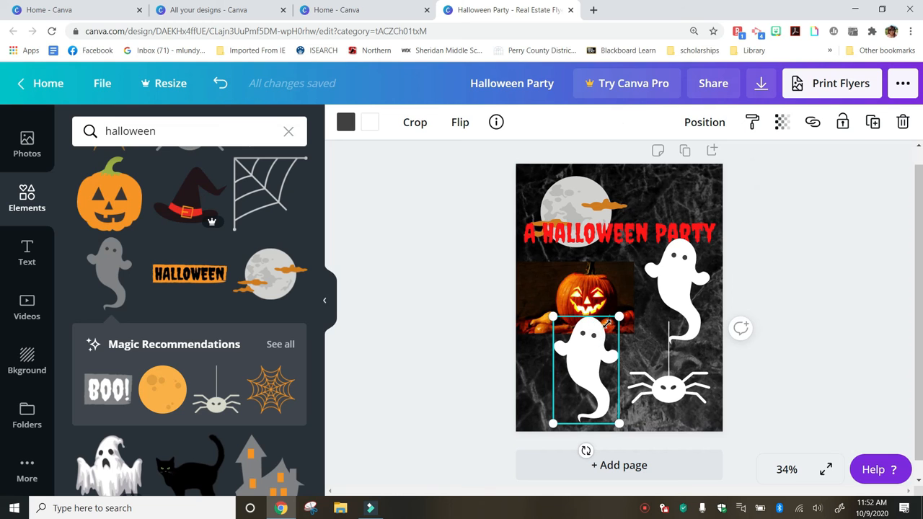
drag(618, 316, 609, 333)
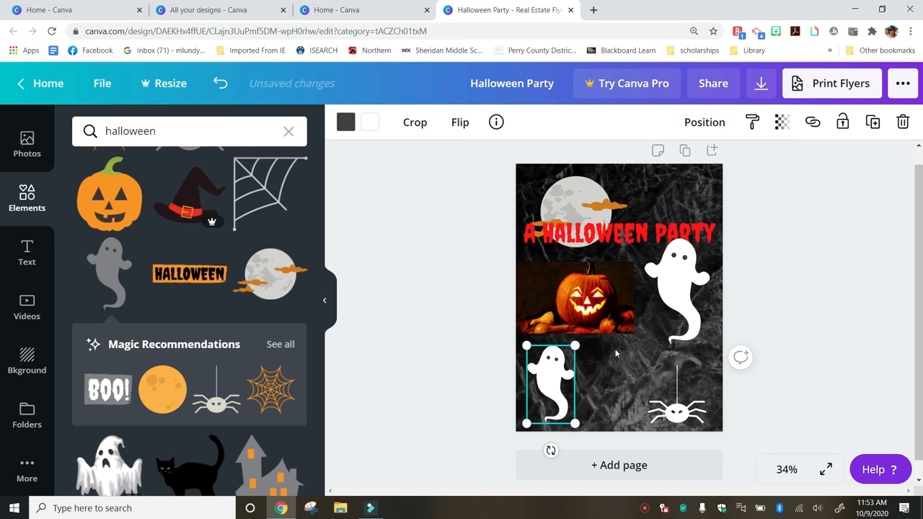
click(32, 236)
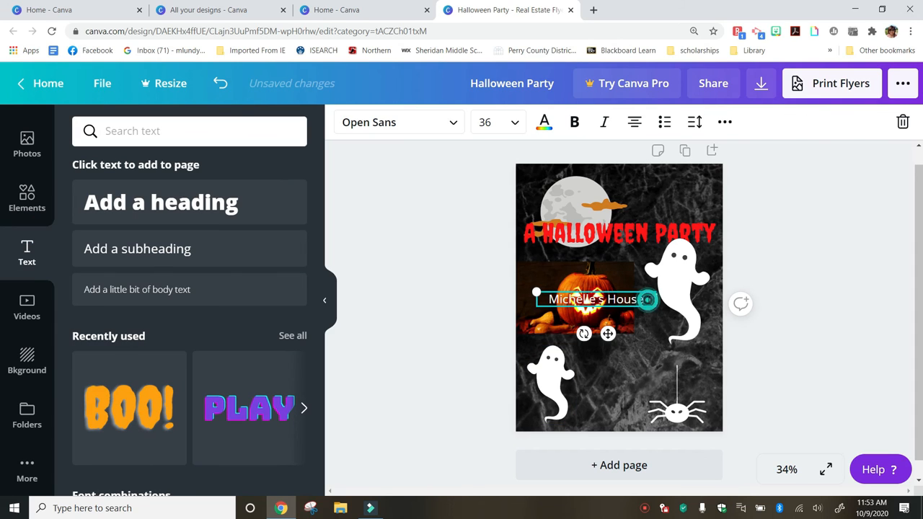
Add a second line 'Saturday 9pm' under the location text
key(Return)
key(Return)
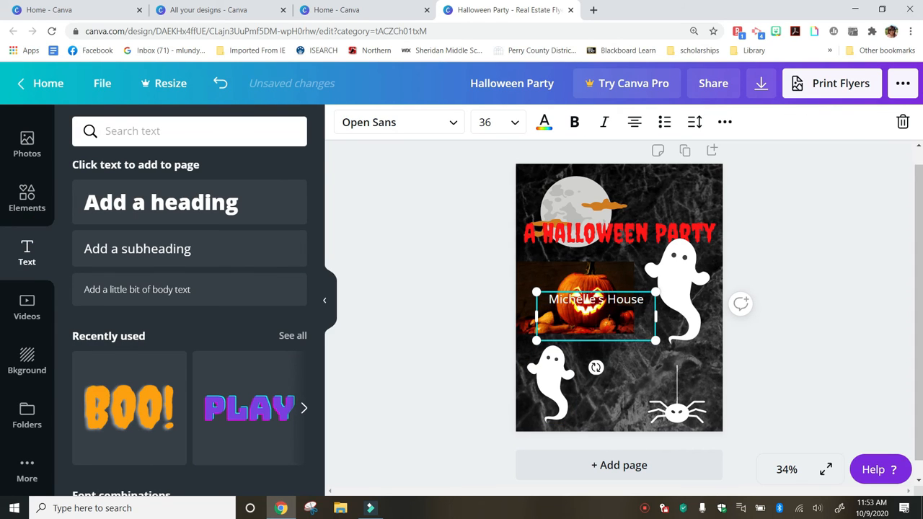
text(Saturday)
click(629, 337)
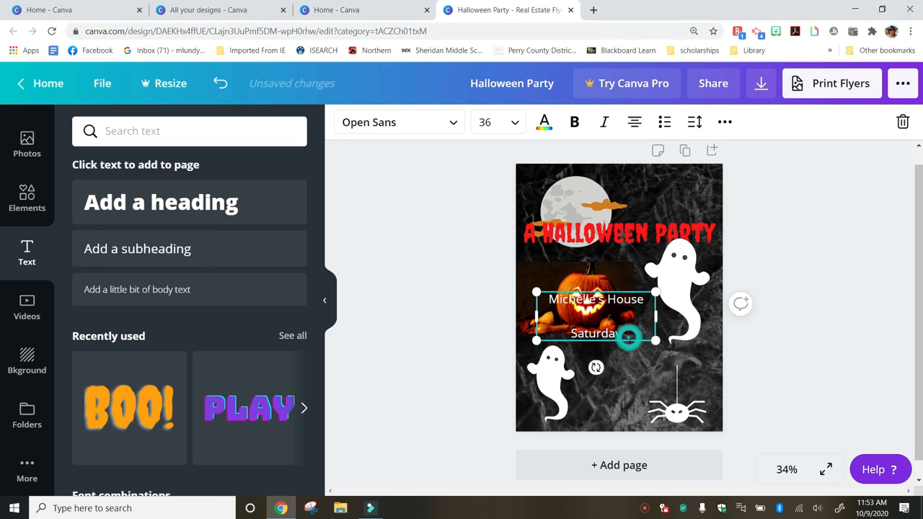
text(9pm)
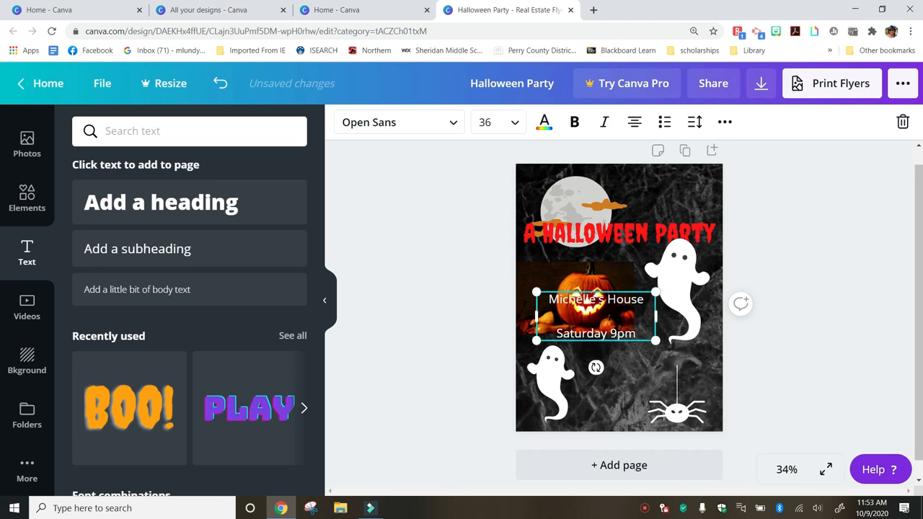
click(628, 321)
drag(628, 321, 639, 357)
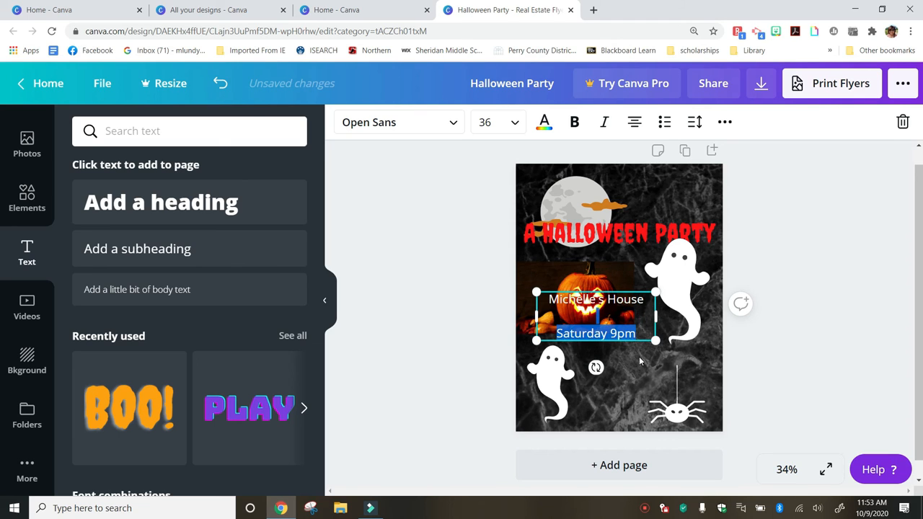
Move the party details to the lower right and place the spider between the lines
drag(613, 288, 678, 383)
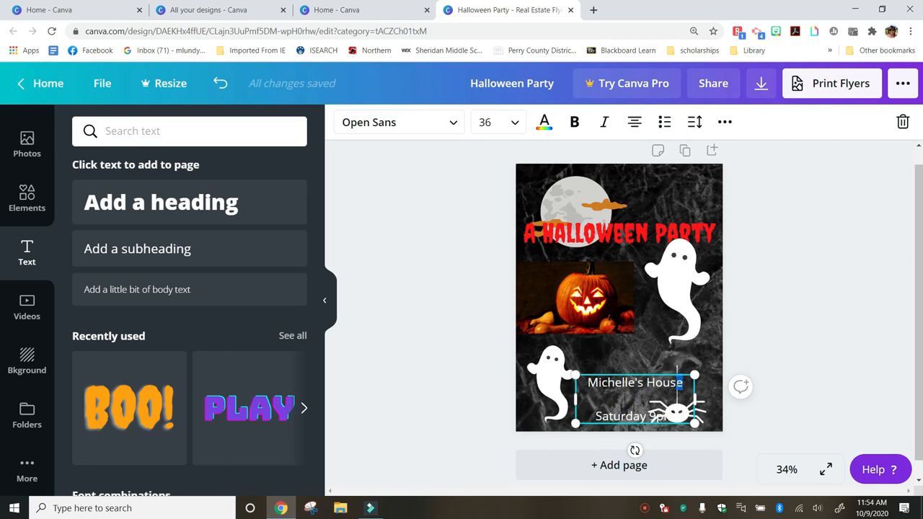
click(678, 369)
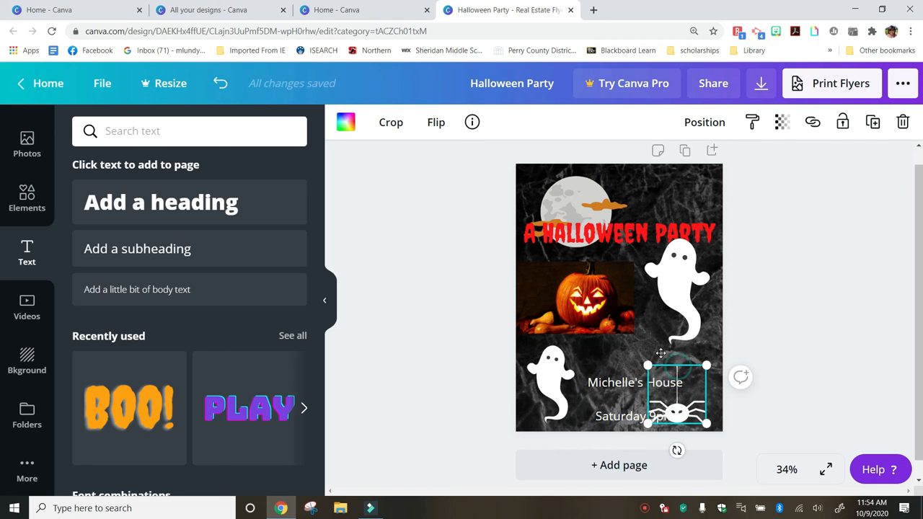
drag(678, 370, 639, 353)
click(688, 375)
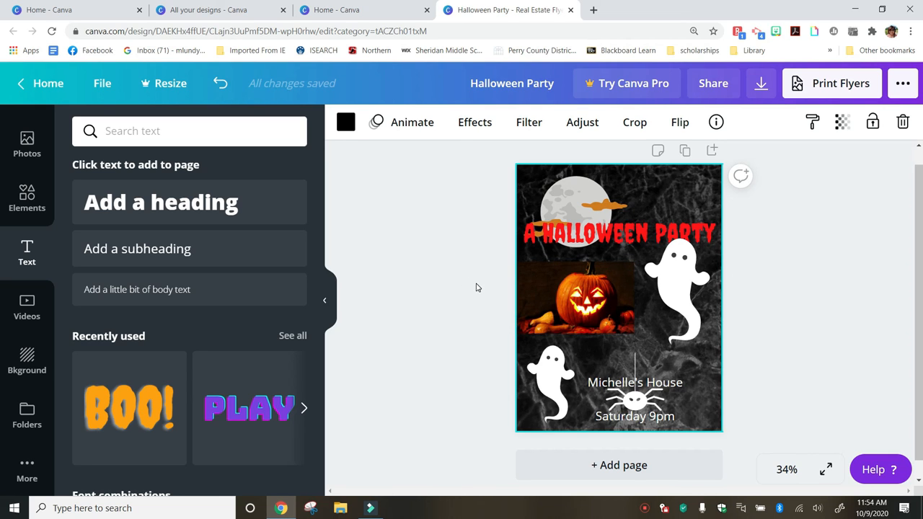
scroll(177, 410, down, 4)
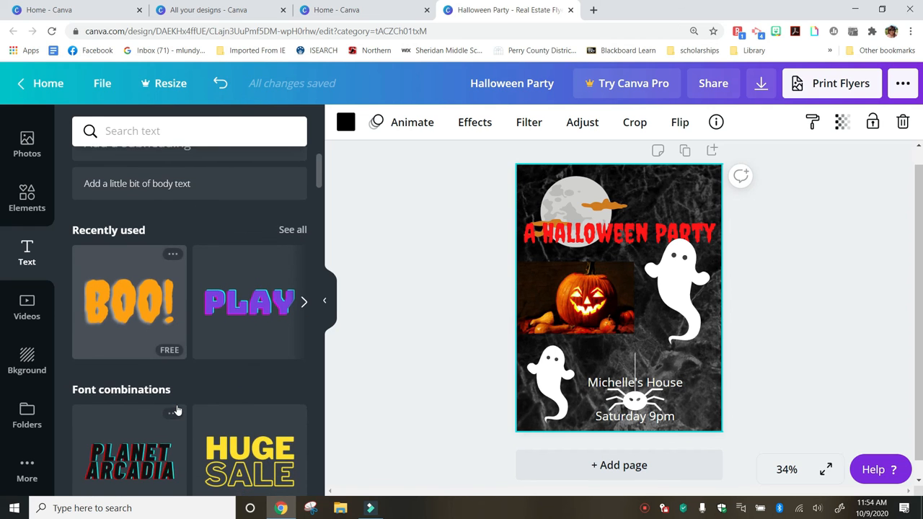
scroll(177, 409, up, 4)
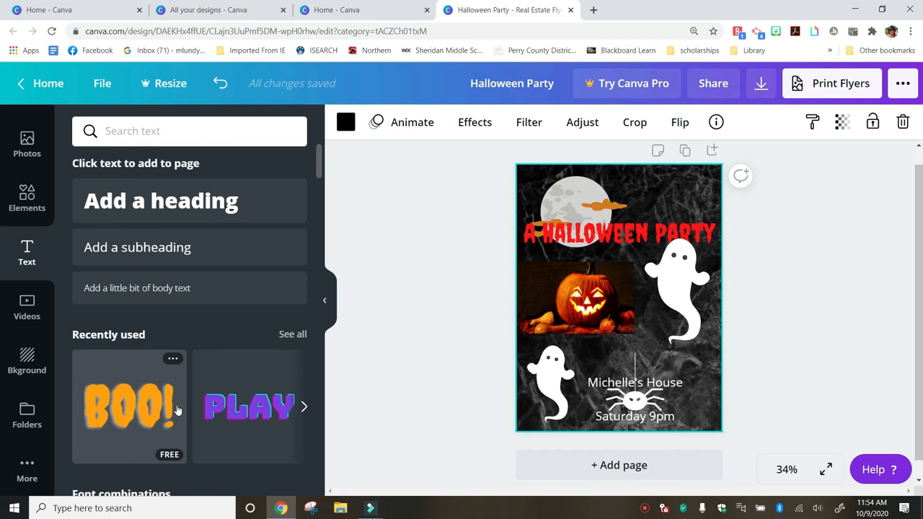
scroll(177, 410, down, 4)
scroll(177, 410, up, 1)
scroll(177, 410, down, 8)
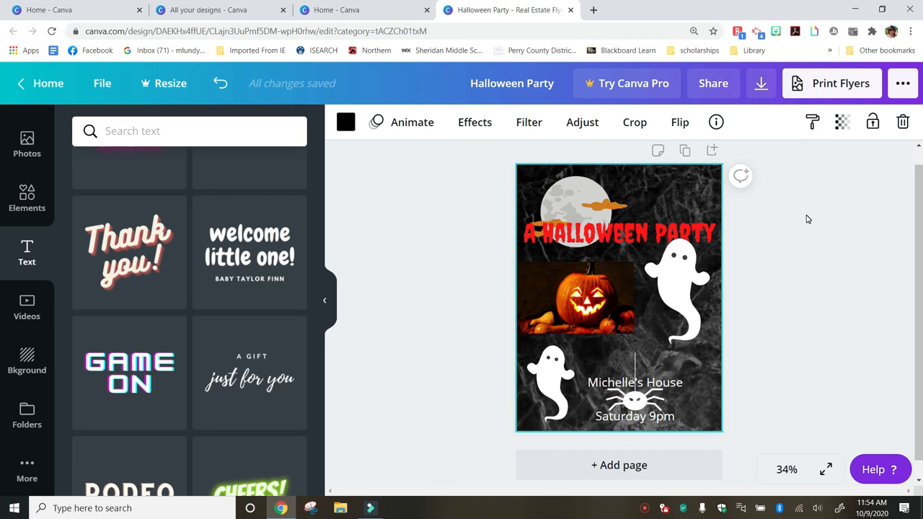
Download the flyer with file type switched from PDF Print to PNG
click(761, 86)
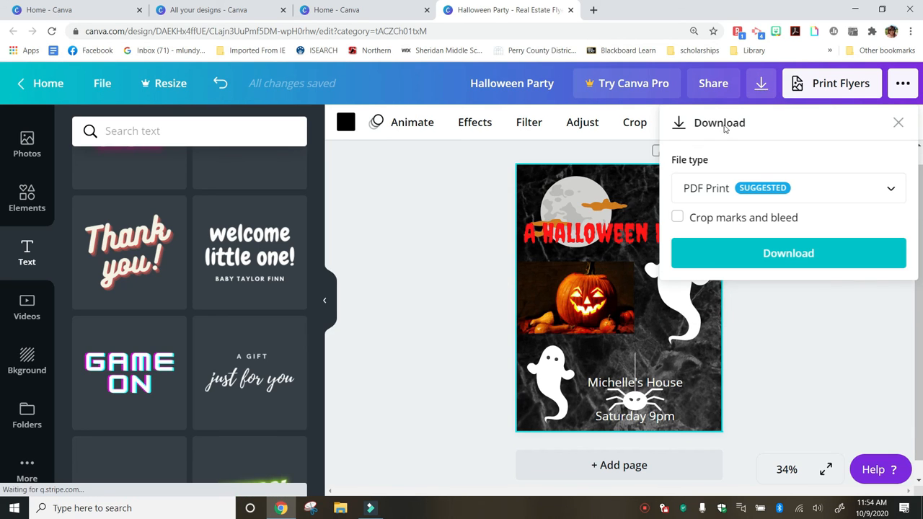
click(891, 191)
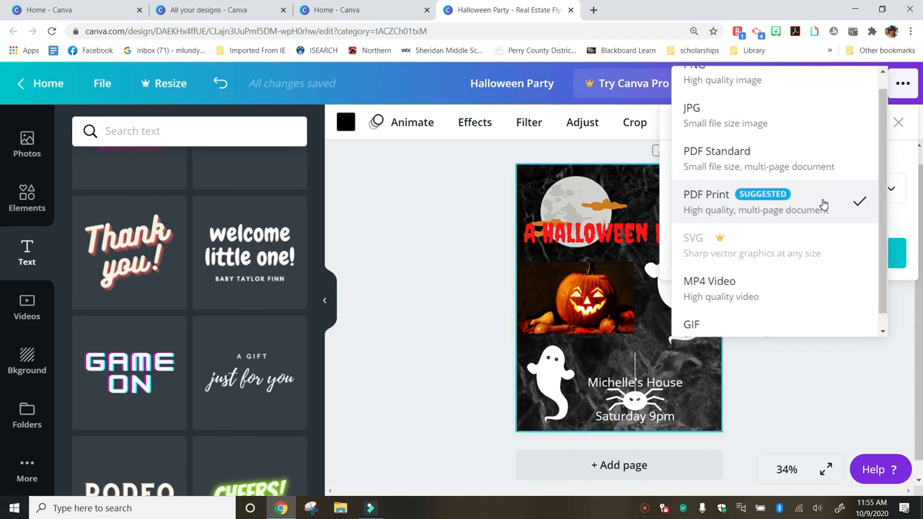
scroll(820, 204, up, 1)
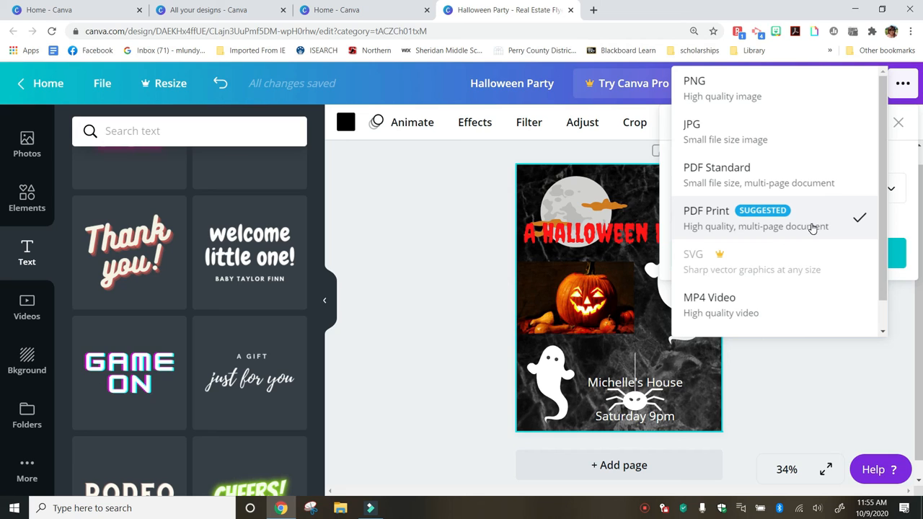
click(779, 94)
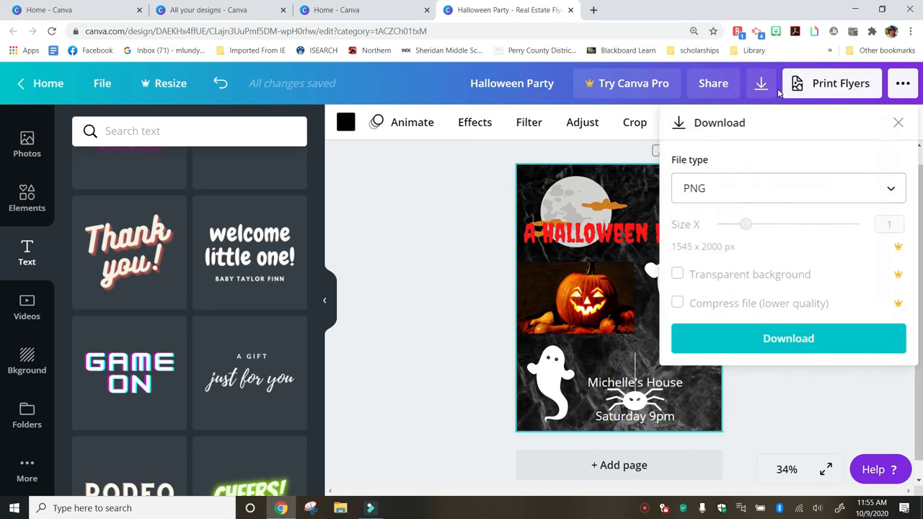
click(752, 341)
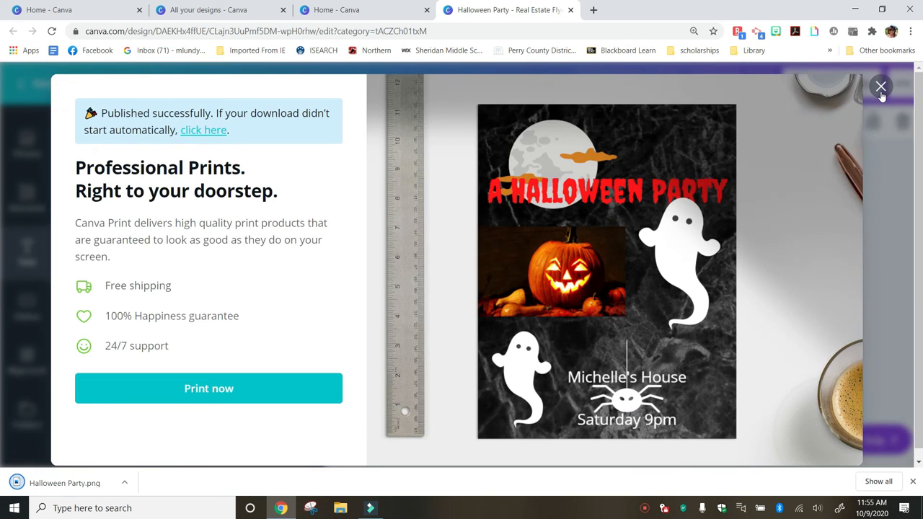
Dismiss the Canva Print promo dialog to get back to the Halloween Party flyer
click(881, 87)
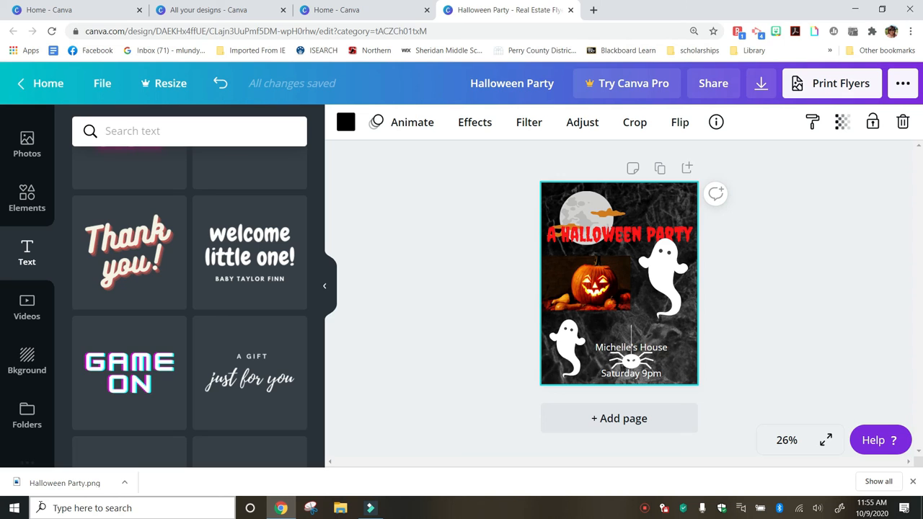
scroll(18, 253, down, 2)
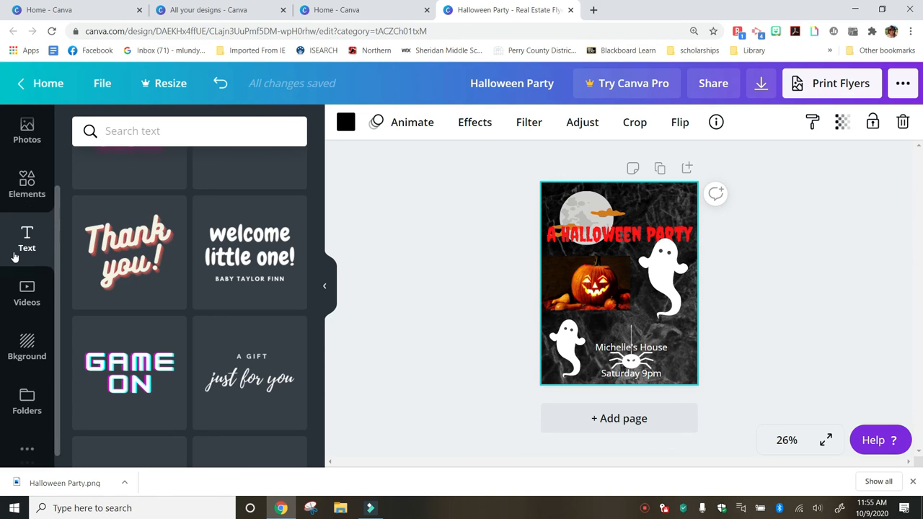
scroll(15, 257, up, 3)
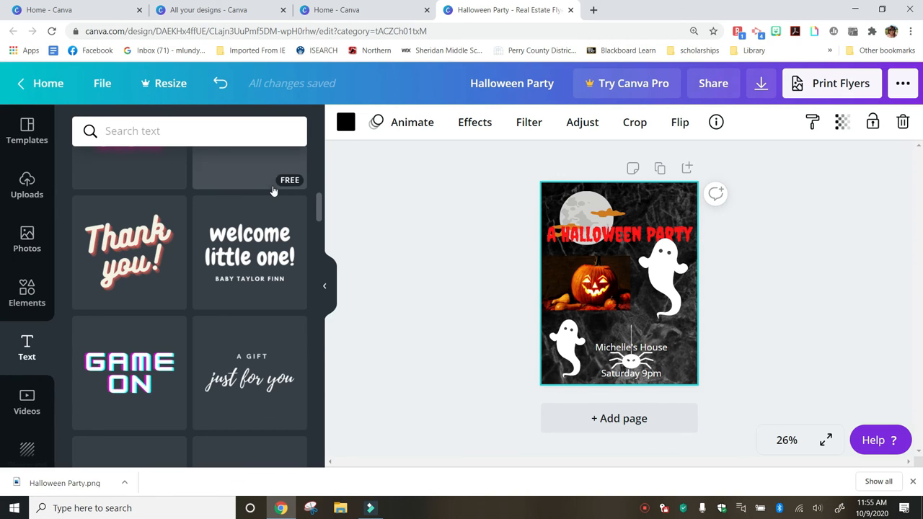